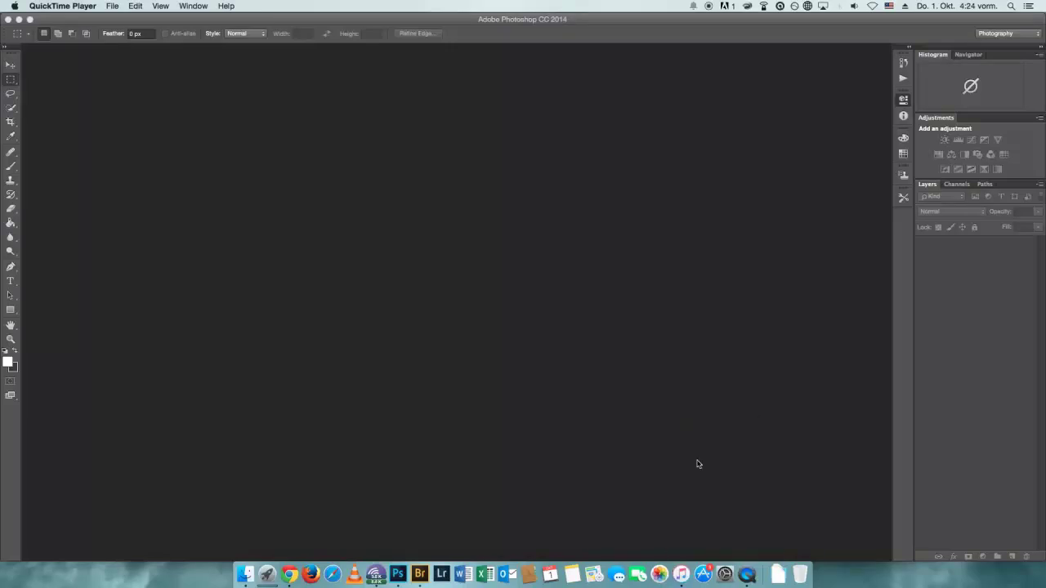
In the Basic panel, set Temperature -16, Tint +12, Exposure +0.15, and raise contrast, highlights, shadows and whites.
key(F8)
click(485, 204)
click(229, 326)
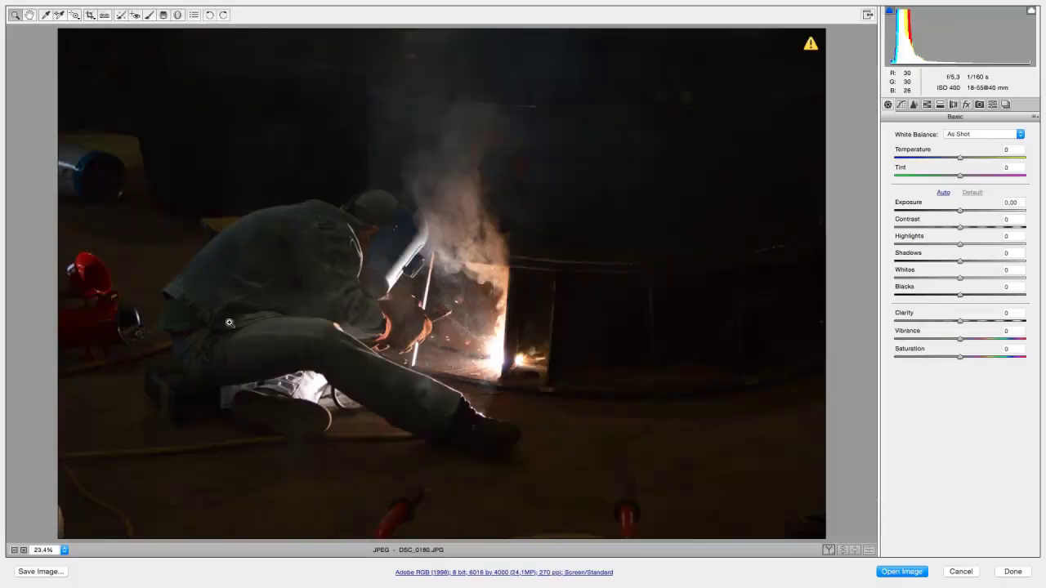
mouse_move(959, 157)
mouse_down()
mouse_move(950, 157)
mouse_move(967, 175)
mouse_up()
mouse_move(960, 210)
mouse_down()
mouse_move(971, 244)
mouse_move(955, 262)
mouse_move(966, 262)
mouse_move(967, 278)
mouse_up()
drag(960, 295, 955, 295)
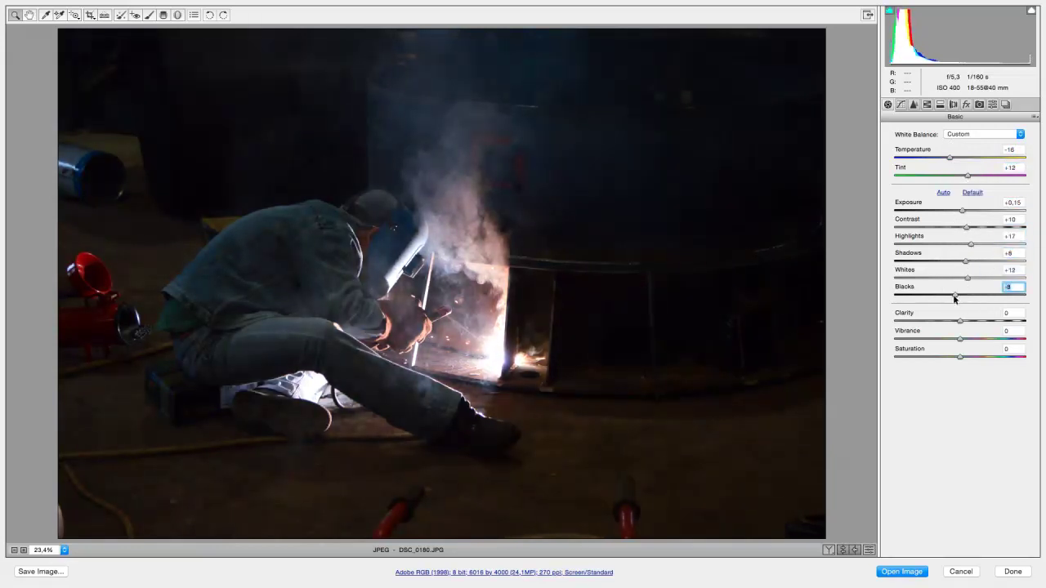
Enter Blacks -5 and Clarity/Vibrance/Saturation +10, then set sharpening to 40, 1.3, 47, 25.
text(-5	10	10	10)
click(913, 105)
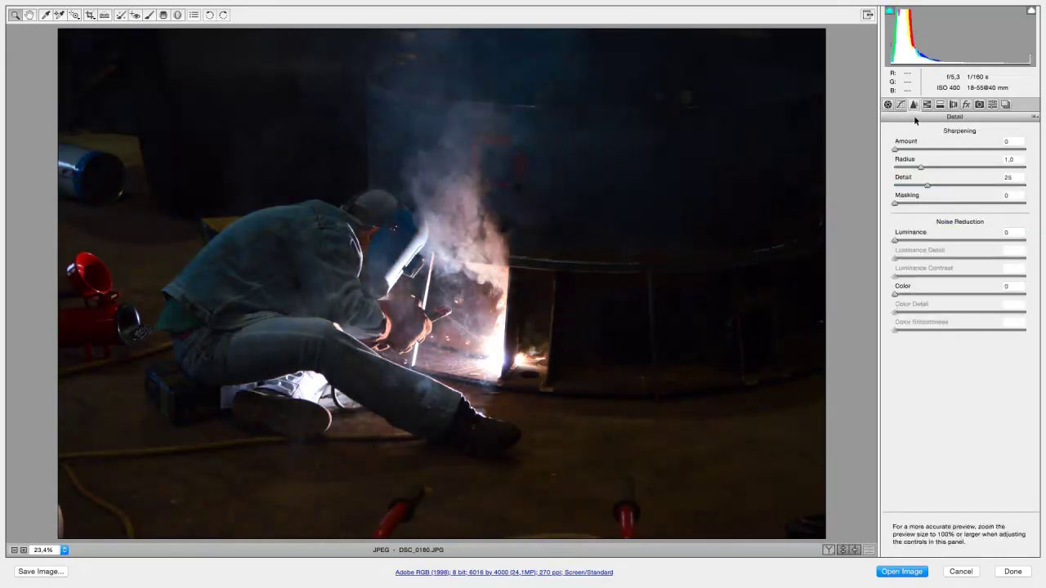
text(40)
click(923, 166)
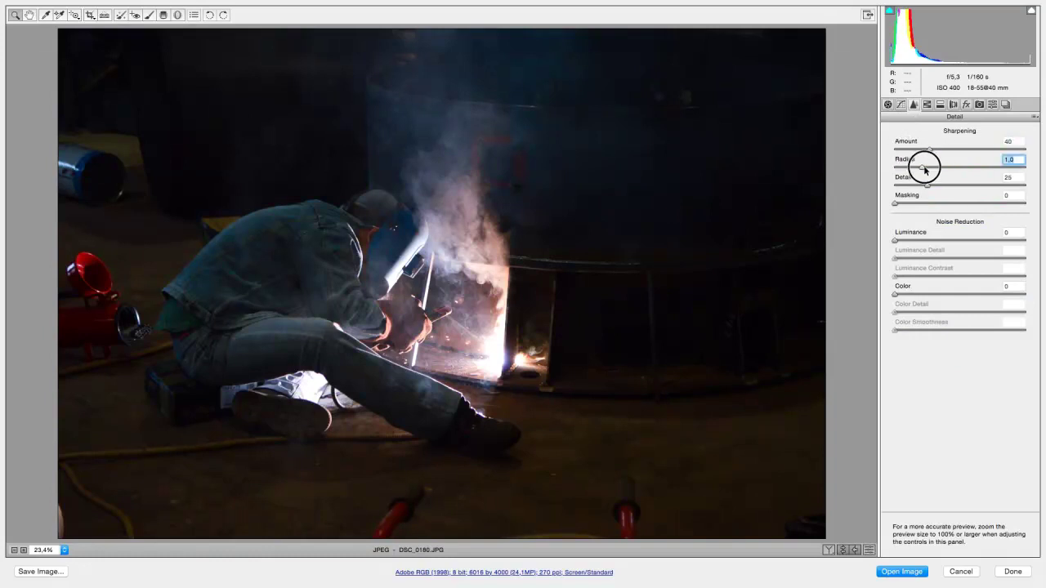
click(957, 186)
click(927, 204)
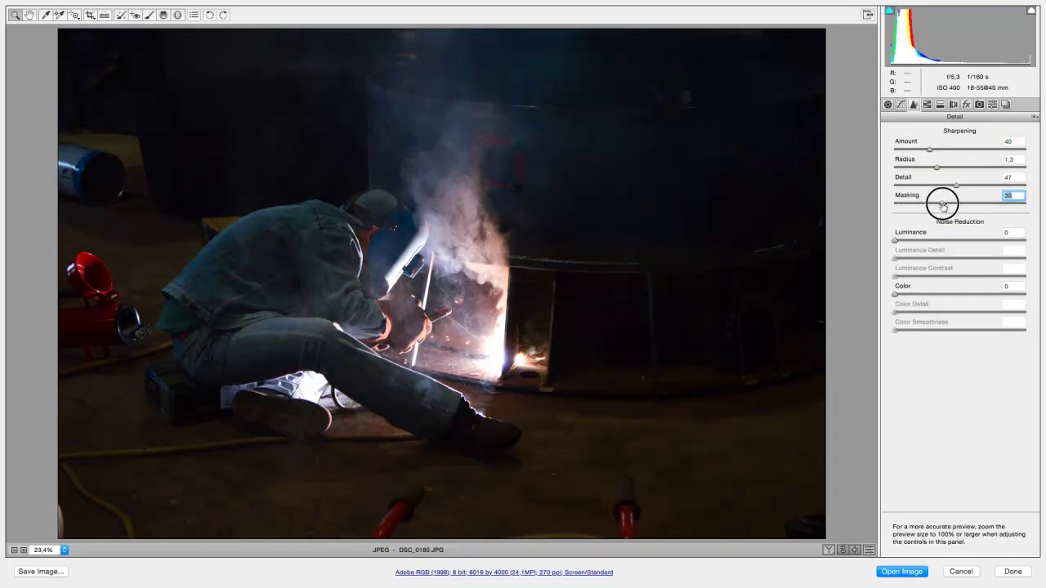
Set noise reduction to Luminance 20 and Color 20, with luminance contrast 26 and color smoothness 63.
scroll(395, 210, up, 2)
drag(896, 241, 922, 242)
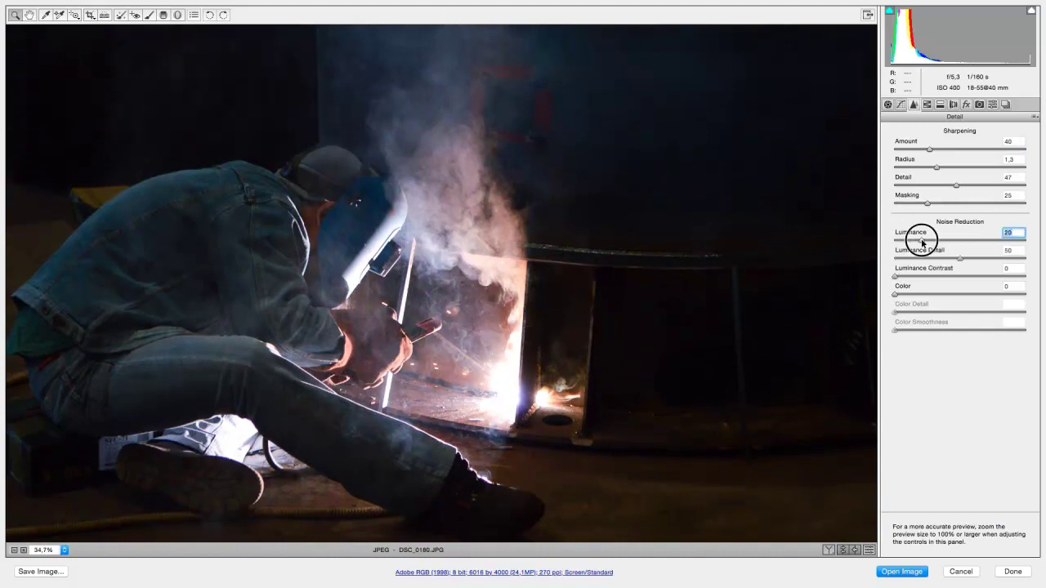
click(926, 258)
click(929, 276)
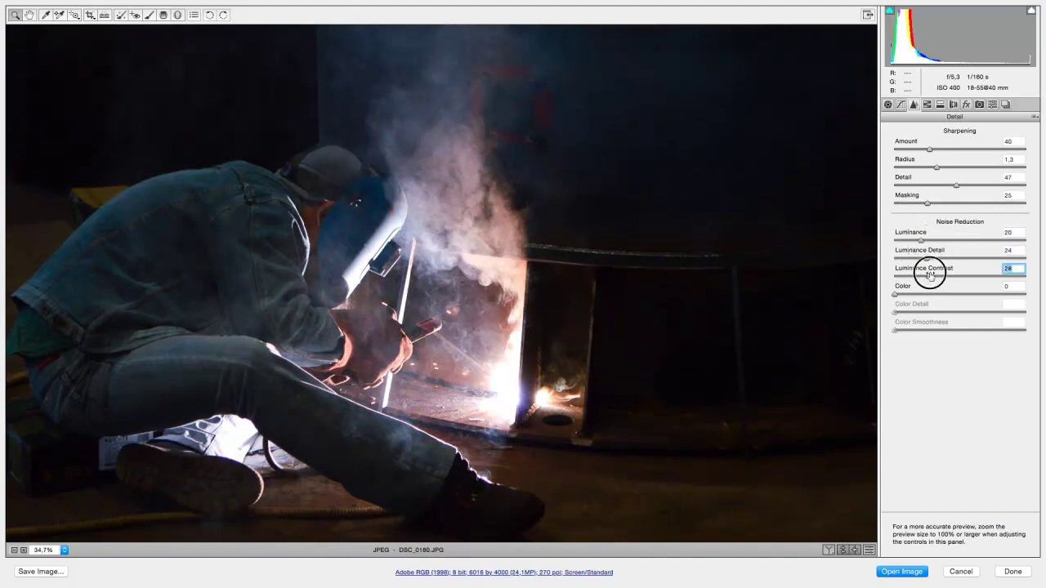
click(920, 293)
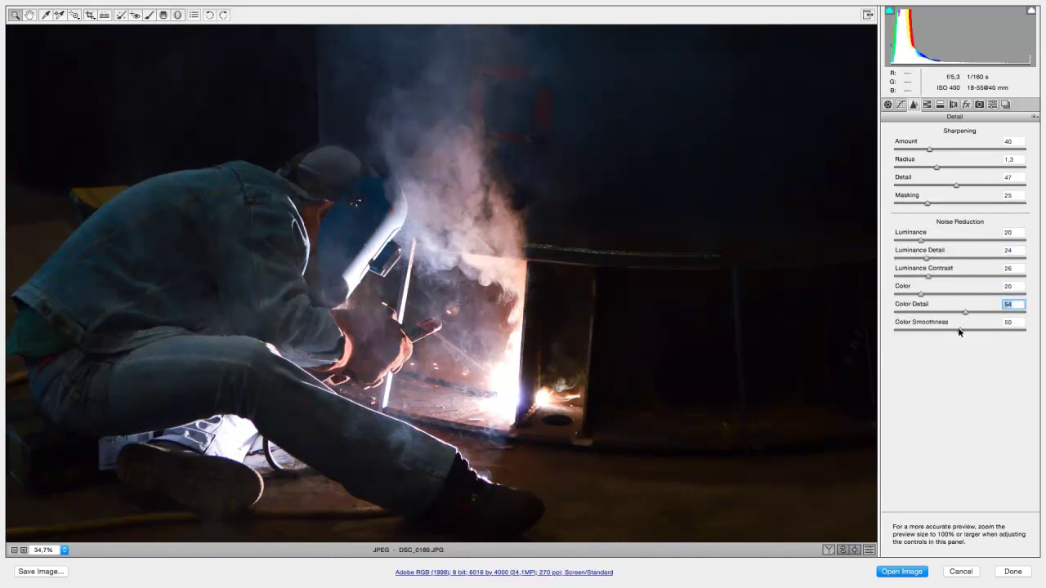
drag(959, 331, 976, 336)
Review the HSL, Split Toning and Effects settings with the preview zoomed out to 25%.
key(ctrl+alt+4)
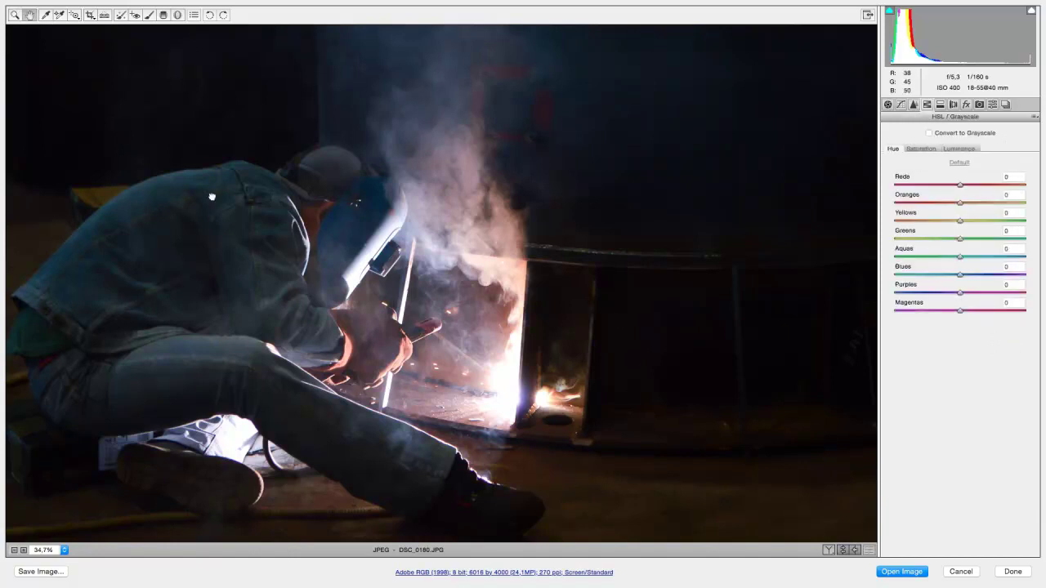
click(14, 550)
click(954, 292)
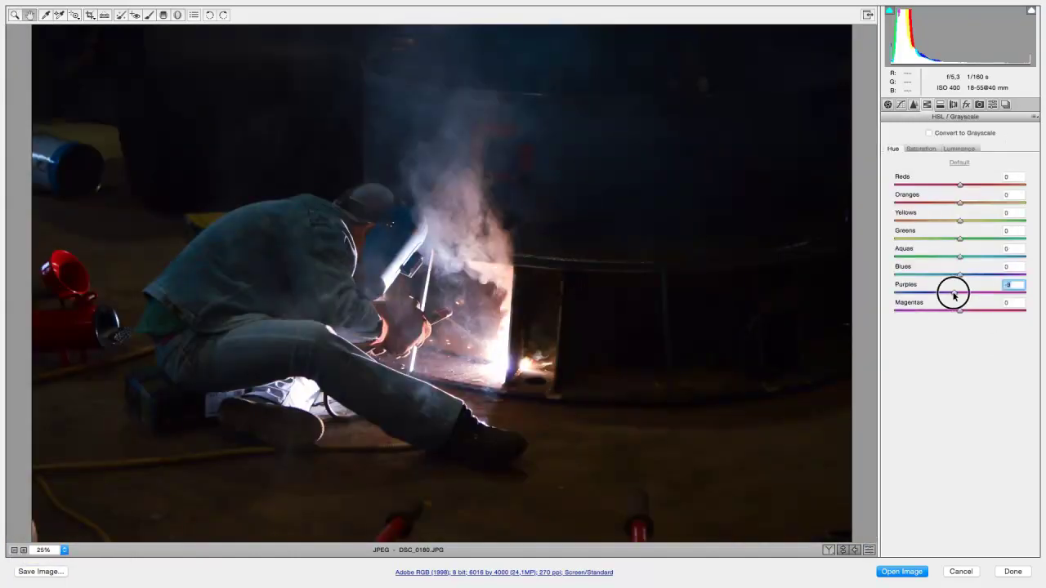
click(921, 148)
click(946, 274)
click(969, 293)
click(959, 148)
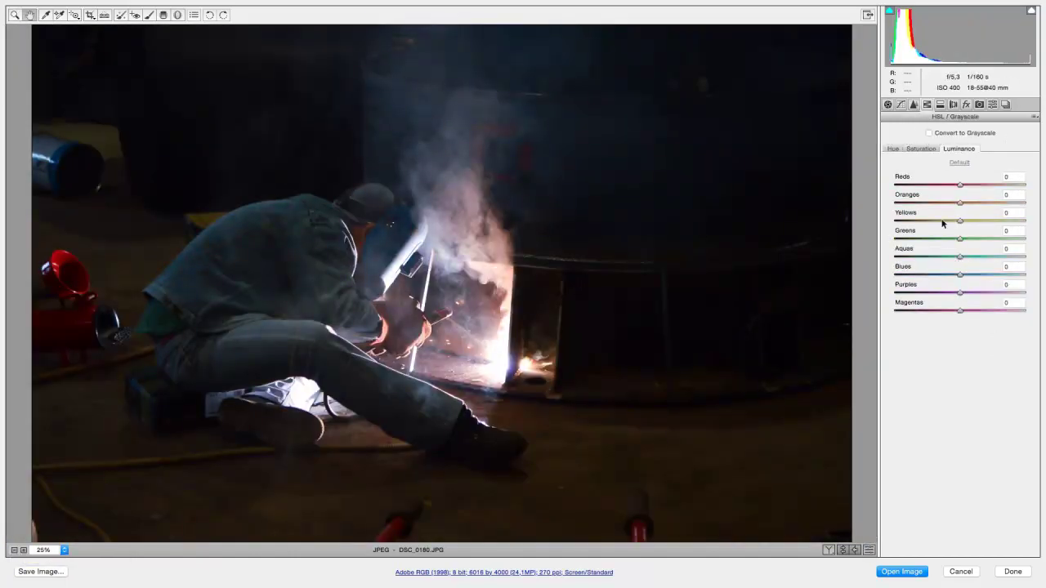
click(969, 274)
click(953, 105)
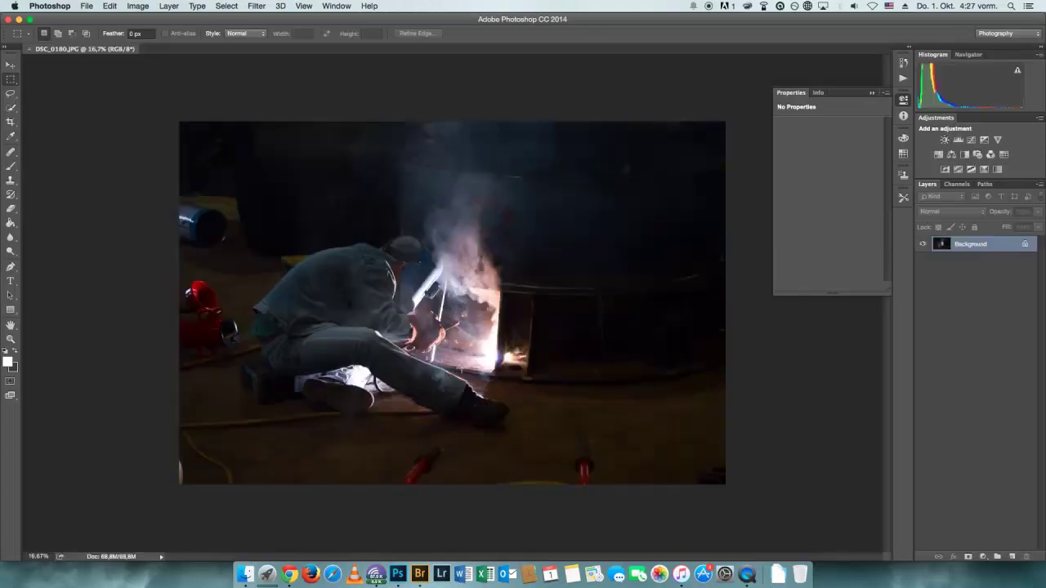
Apply HDR Toning: Radius 209, Strength 0.91, Gamma 1.89, Highlight +24, Vibrance +41, Saturation +14.
click(85, 6)
click(176, 115)
drag(714, 122, 800, 121)
drag(806, 202, 813, 203)
mouse_move(830, 245)
mouse_down()
mouse_move(828, 279)
mouse_move(825, 260)
mouse_up()
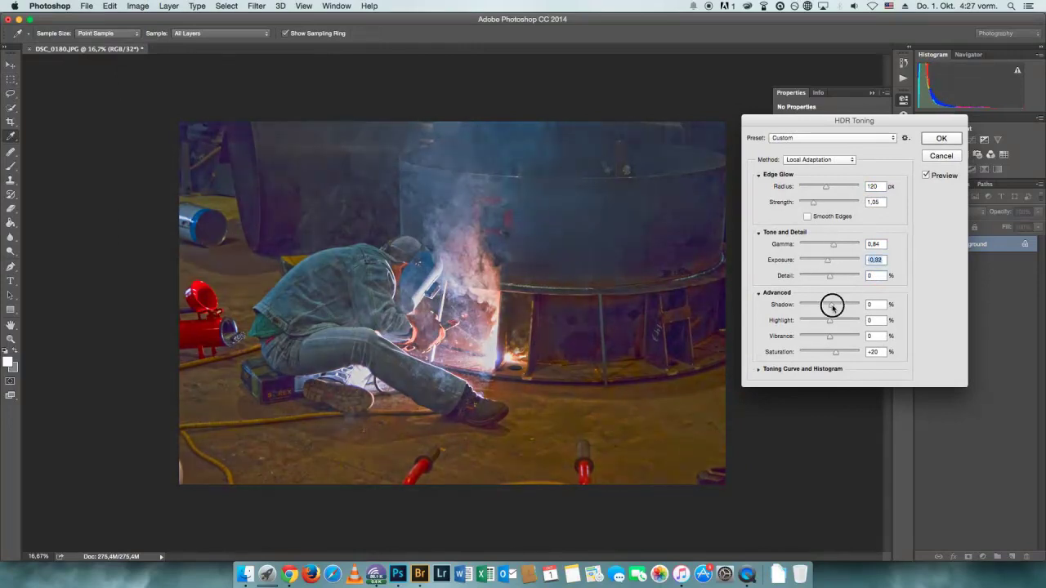
drag(829, 320, 836, 337)
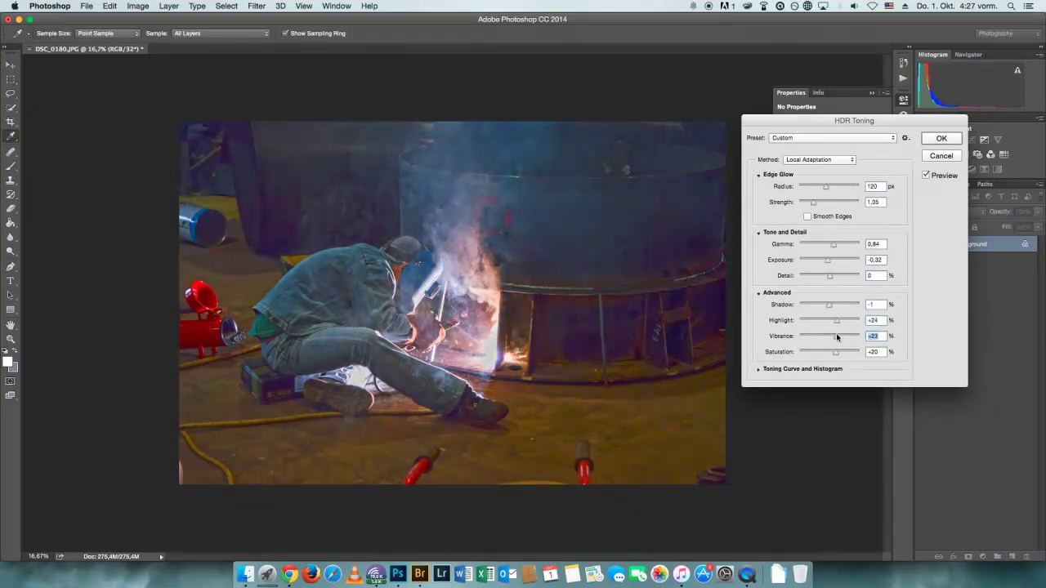
click(837, 188)
click(831, 245)
mouse_move(826, 248)
mouse_down()
mouse_move(798, 245)
mouse_move(820, 245)
mouse_up()
click(833, 277)
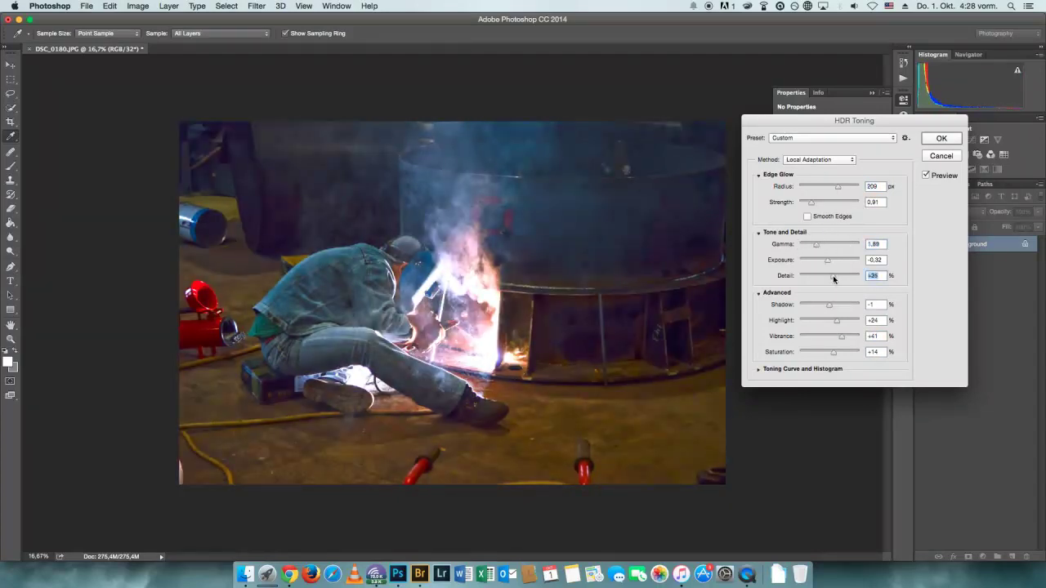
key(Return)
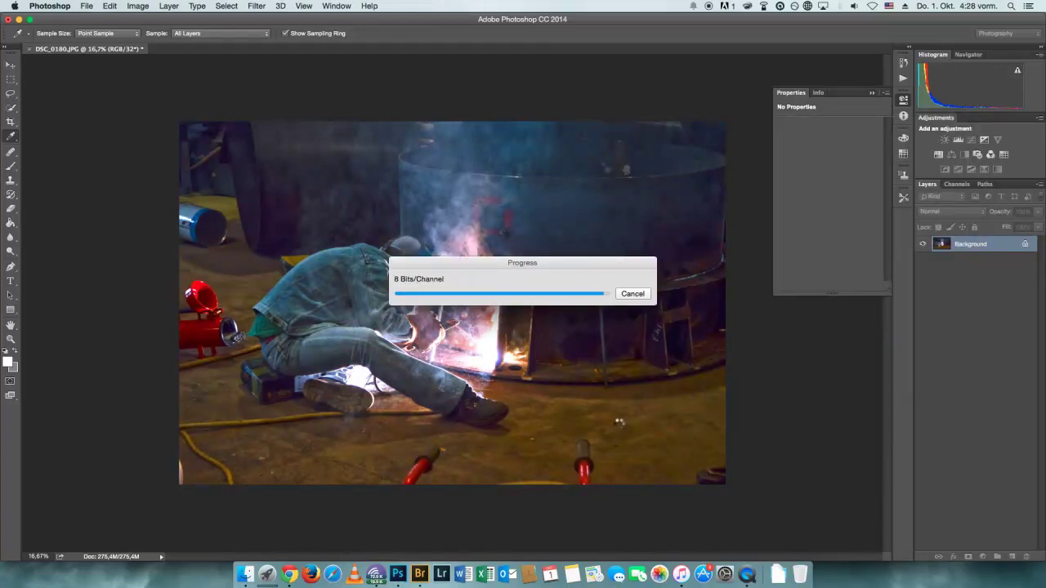
Add a Brightness/Contrast layer at -17 and a Selective Color layer adjusting Cyans and Whites.
click(945, 139)
drag(827, 154, 833, 177)
click(984, 556)
click(965, 447)
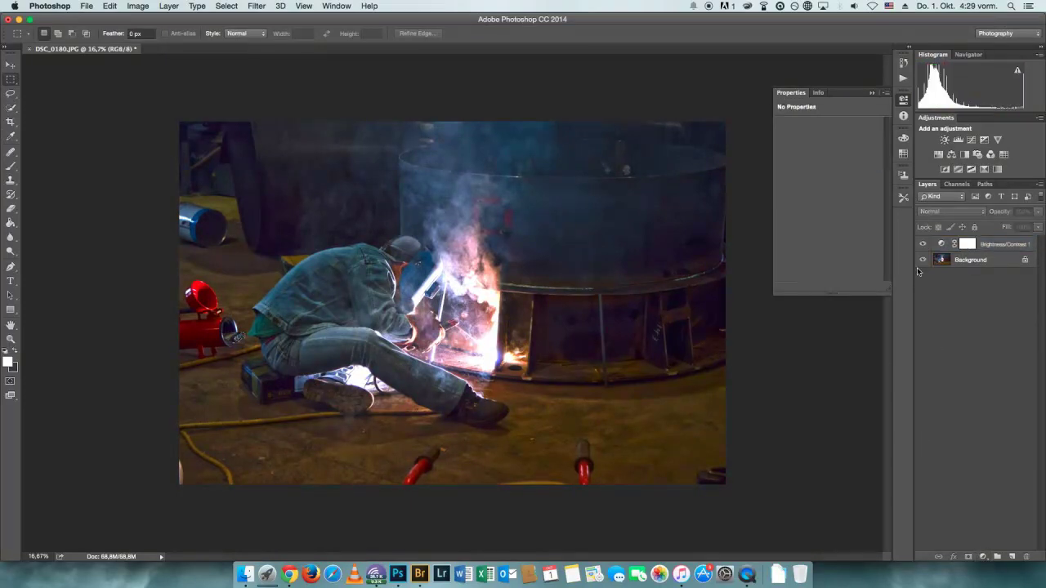
click(983, 556)
click(993, 531)
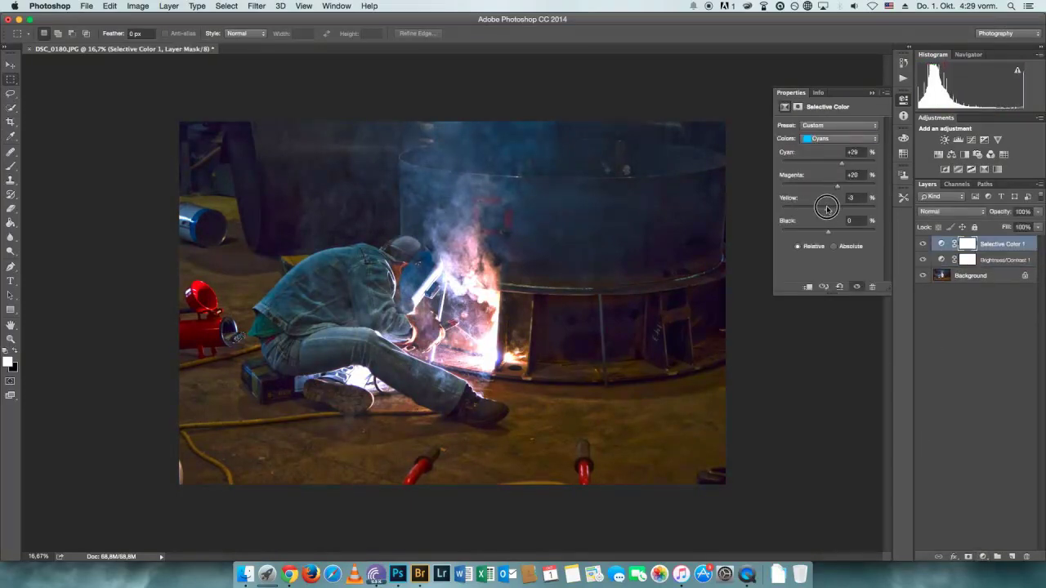
click(839, 139)
click(827, 170)
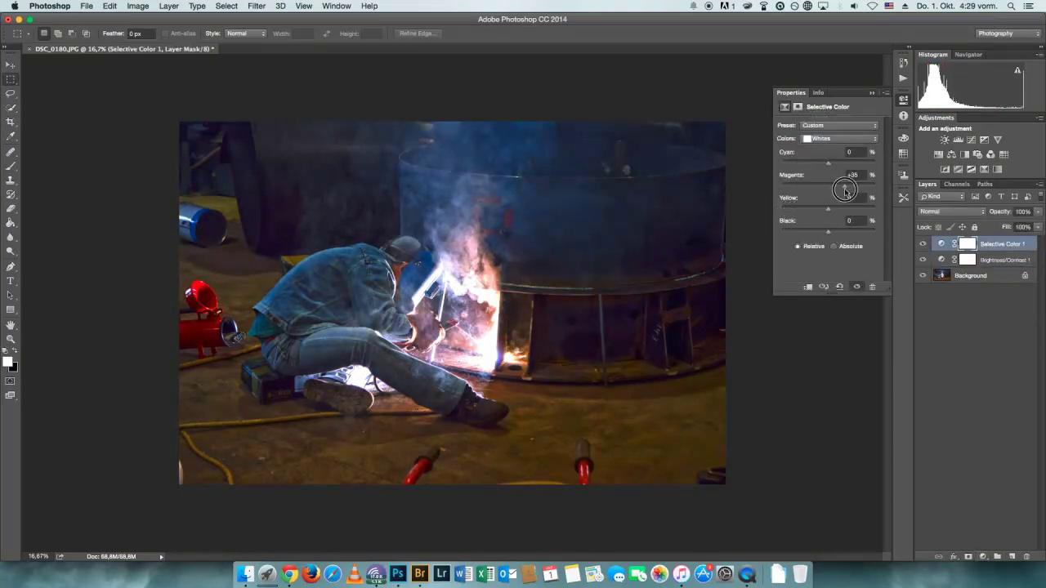
Try a Hue/Saturation layer with saturation -26, then delete it.
click(983, 556)
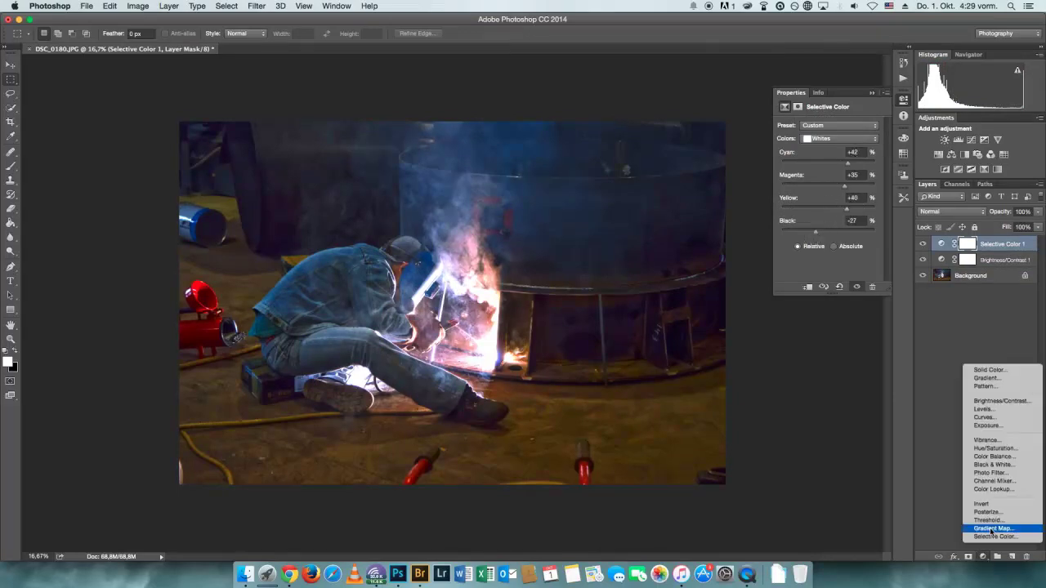
click(990, 490)
key(ctrl+z)
click(983, 556)
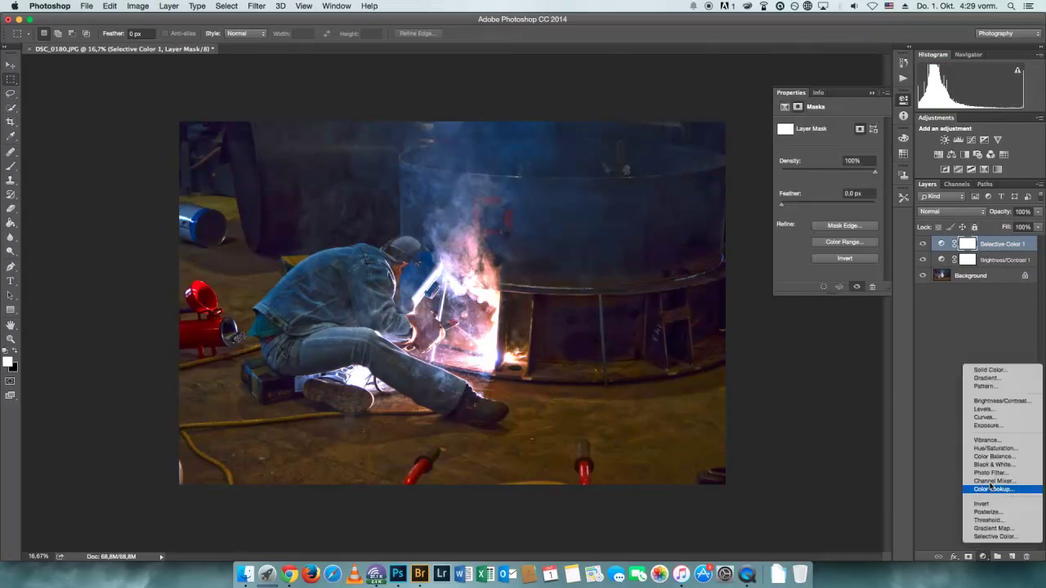
click(992, 468)
mouse_move(828, 189)
mouse_down()
mouse_move(808, 190)
mouse_move(824, 214)
mouse_up()
right_click(1023, 260)
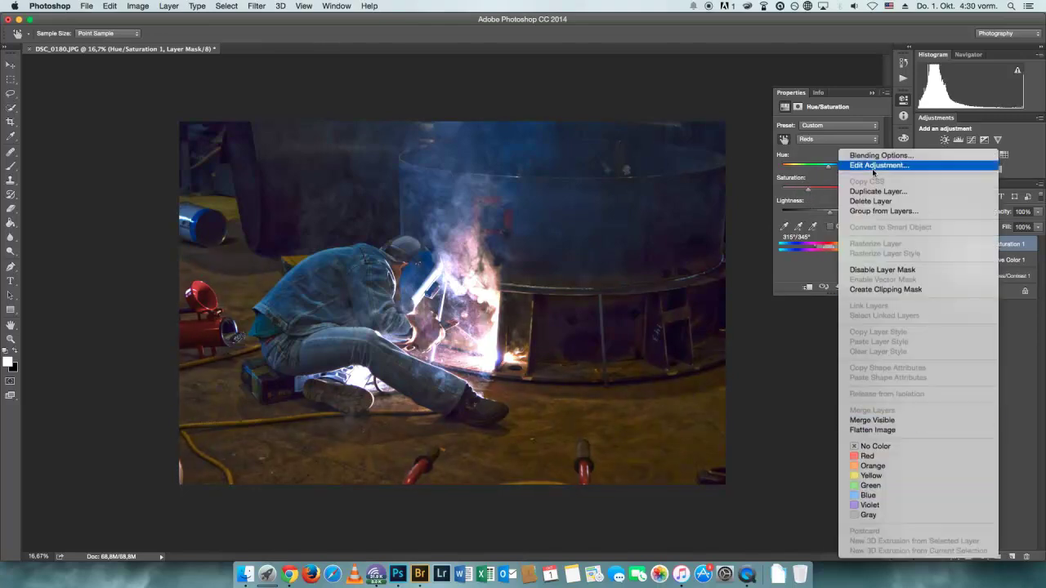
click(922, 196)
click(983, 556)
Add a Vibrance layer at about +21 and a Color Balance layer shifting midtones toward red.
click(785, 70)
click(997, 140)
drag(827, 137, 838, 139)
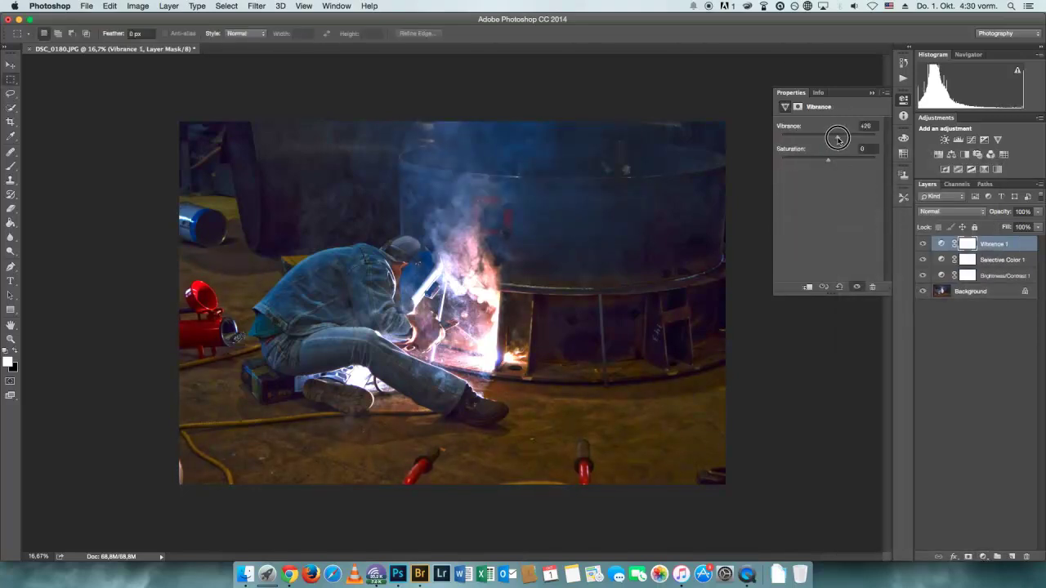
click(966, 545)
click(988, 245)
click(982, 557)
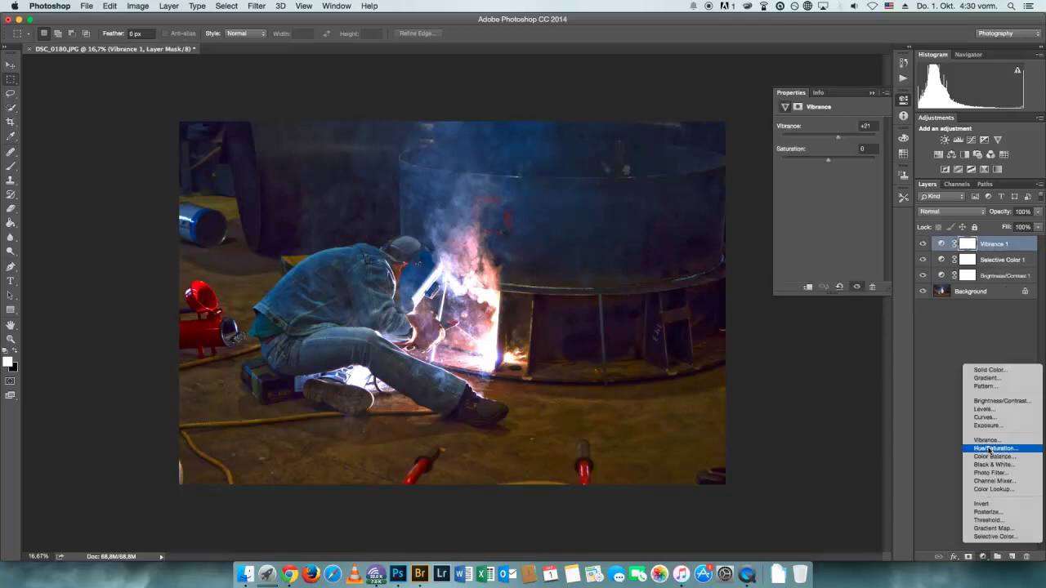
click(989, 455)
drag(814, 149, 809, 171)
Paint the Color Balance 1 mask over the floor, switching to a smaller brush preset.
key(b)
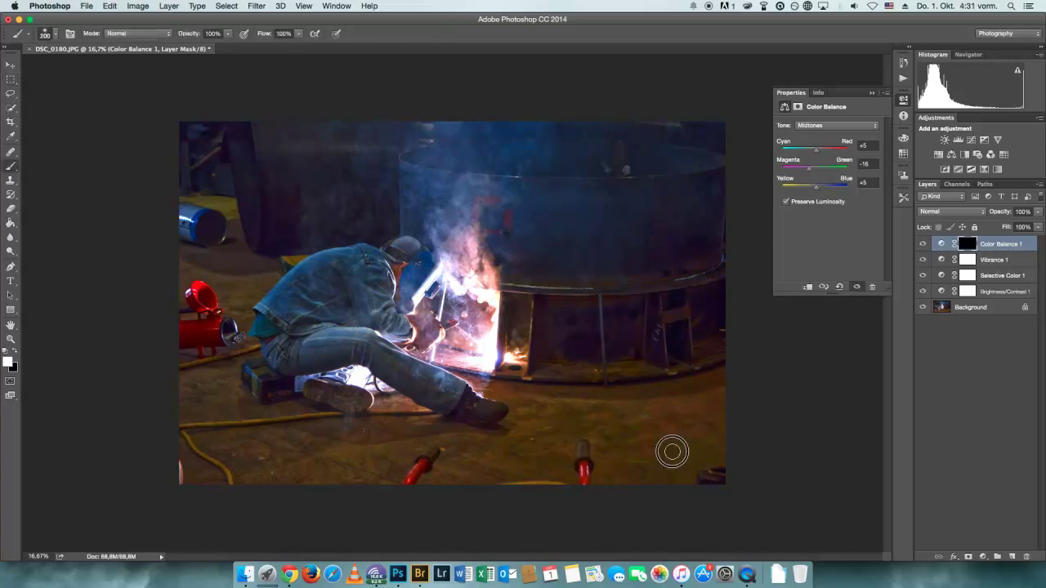
mouse_move(616, 397)
mouse_down()
mouse_move(556, 413)
mouse_move(600, 479)
mouse_move(495, 485)
mouse_move(447, 447)
mouse_up()
scroll(447, 447, up, 2)
scroll(586, 497, up, 2)
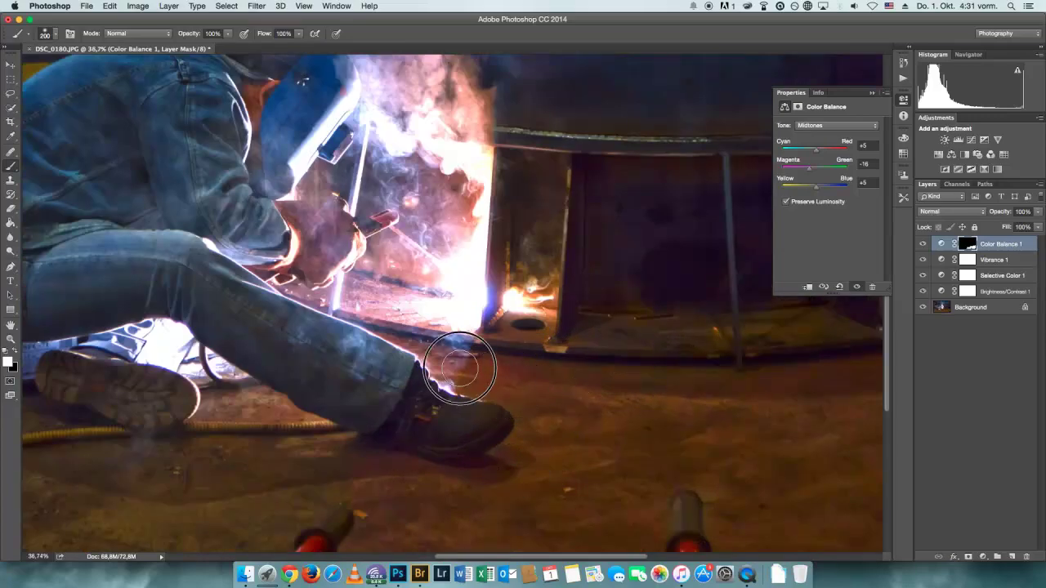
key(bracketleft)
key(bracketleft)
key(bracketleft)
key(bracketleft)
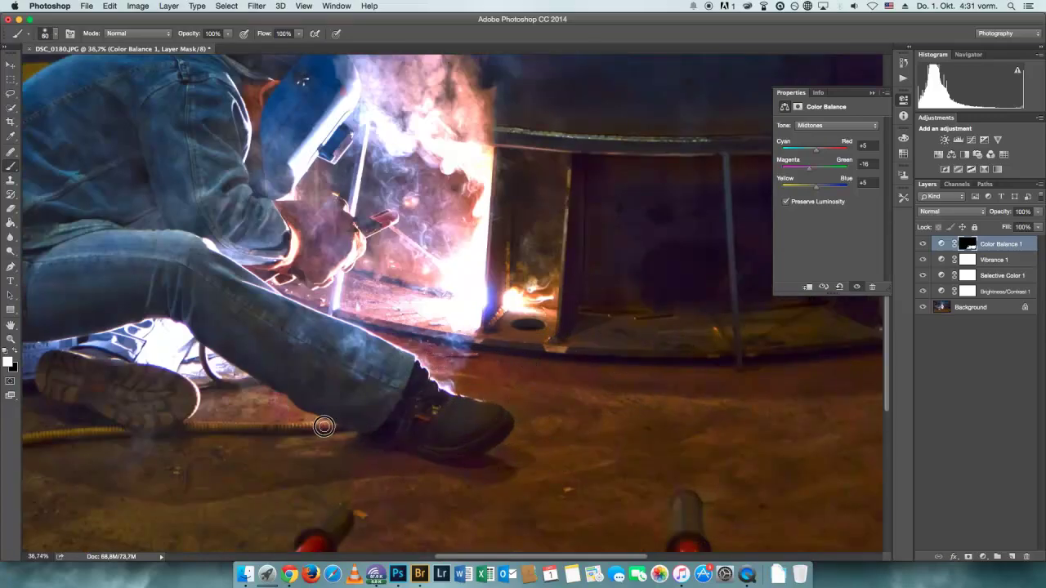
right_click(265, 452)
double_click(161, 444)
scroll(212, 484, down, 5)
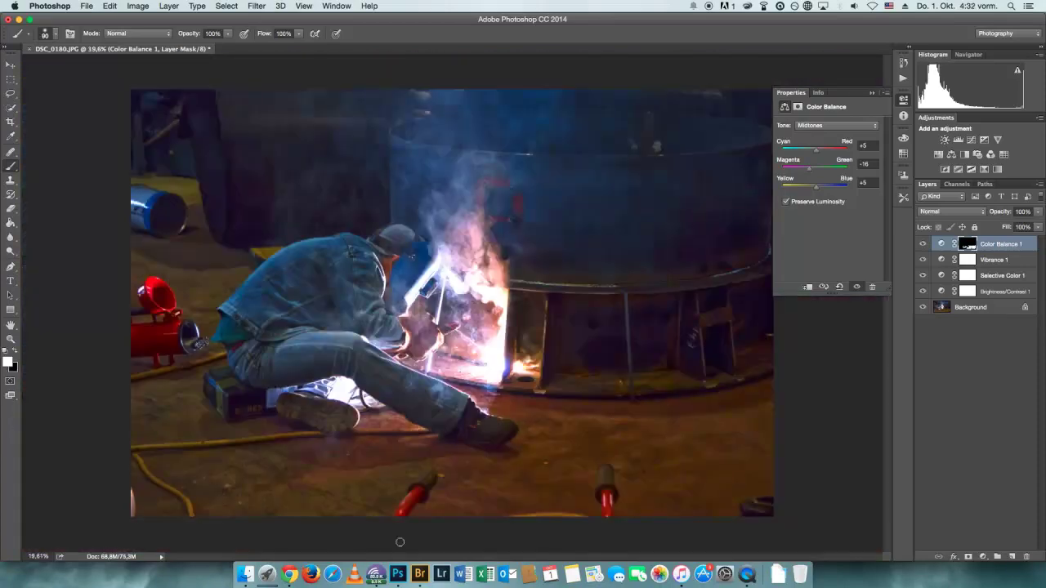
scroll(385, 334, up, 3)
key(bracketright)
key(bracketright)
key(bracketright)
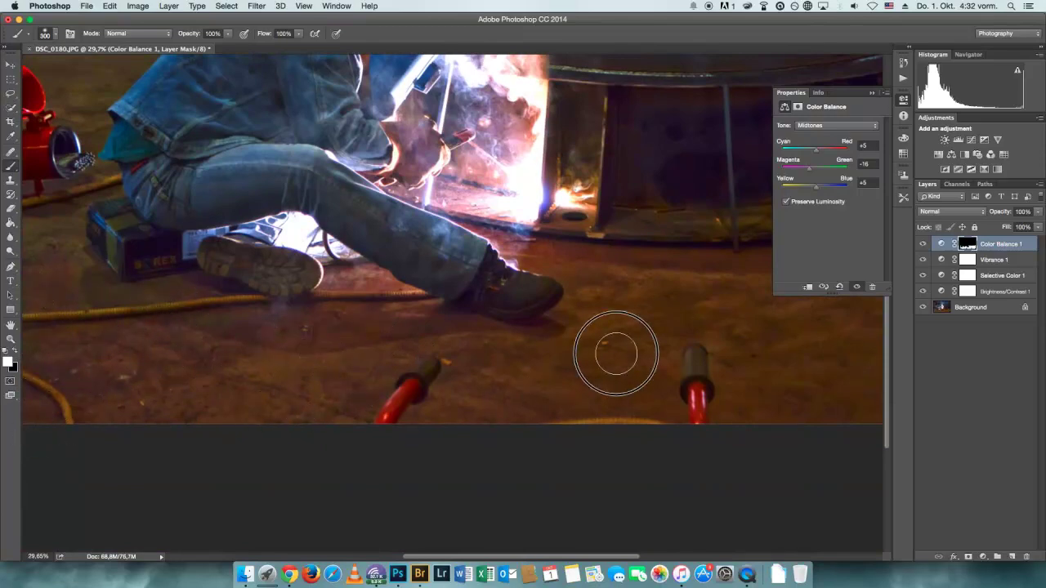
Continue painting the mask on the lower floor area, shrinking the brush for finer detail.
drag(75, 273, 263, 367)
key(bracketleft)
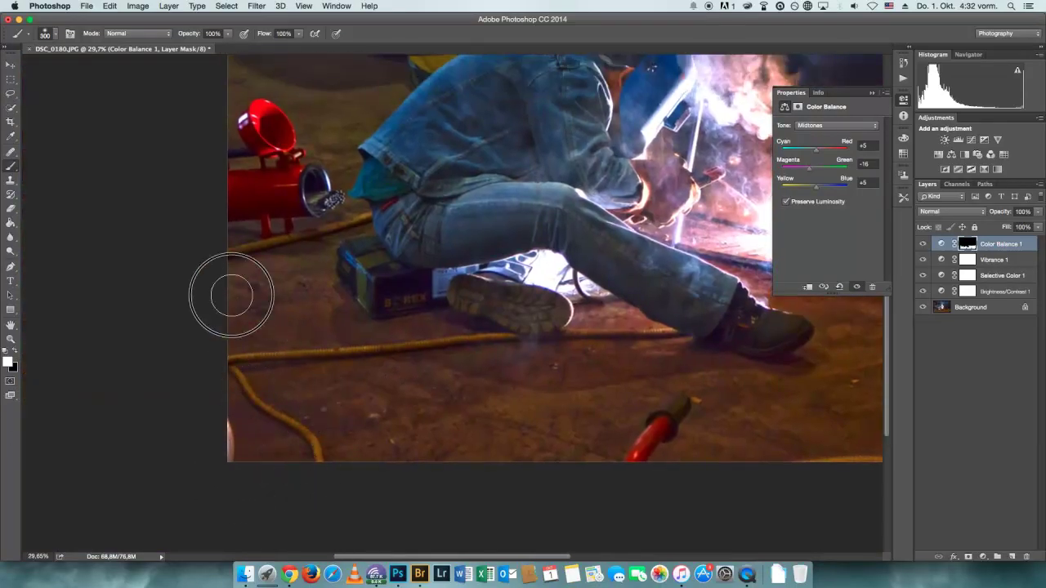
key(bracketleft)
key(bracketleft)
key(bracketleft)
scroll(246, 237, down, 2)
scroll(259, 310, up, 1)
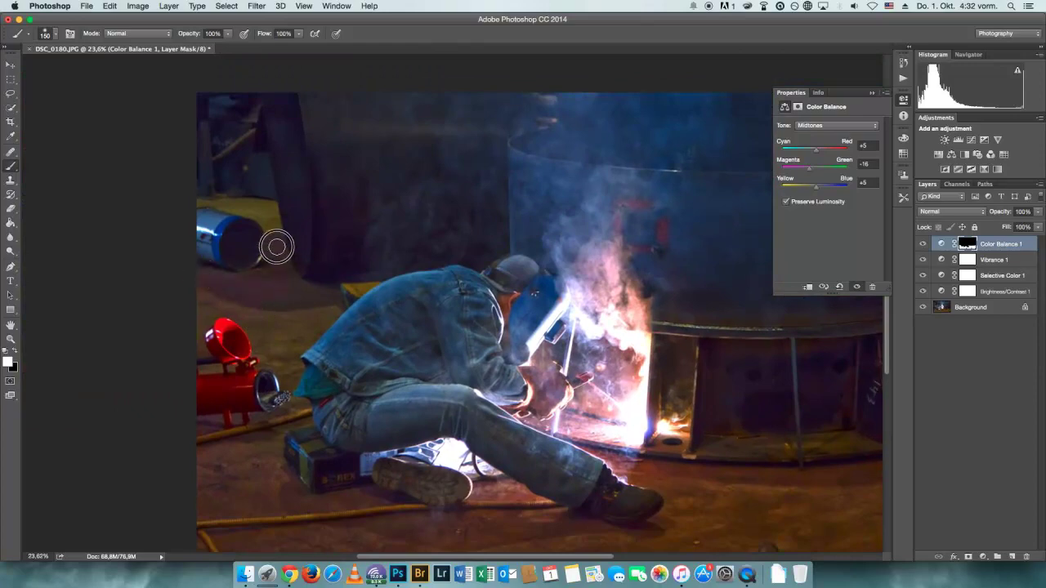
scroll(240, 276, up, 5)
scroll(206, 332, down, 3)
key(bracketleft)
key(bracketleft)
key(bracketleft)
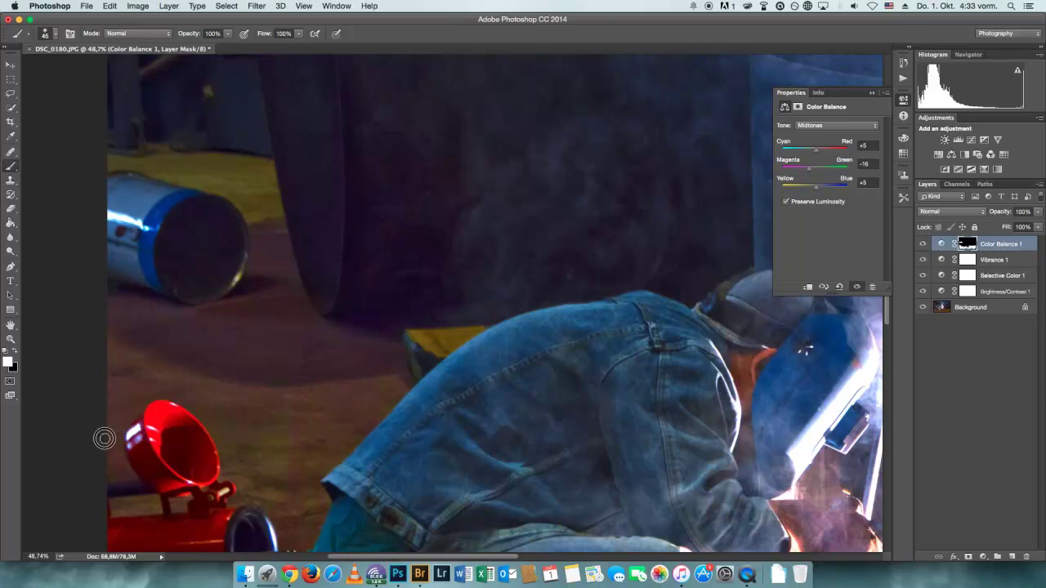
scroll(180, 505, up, 3)
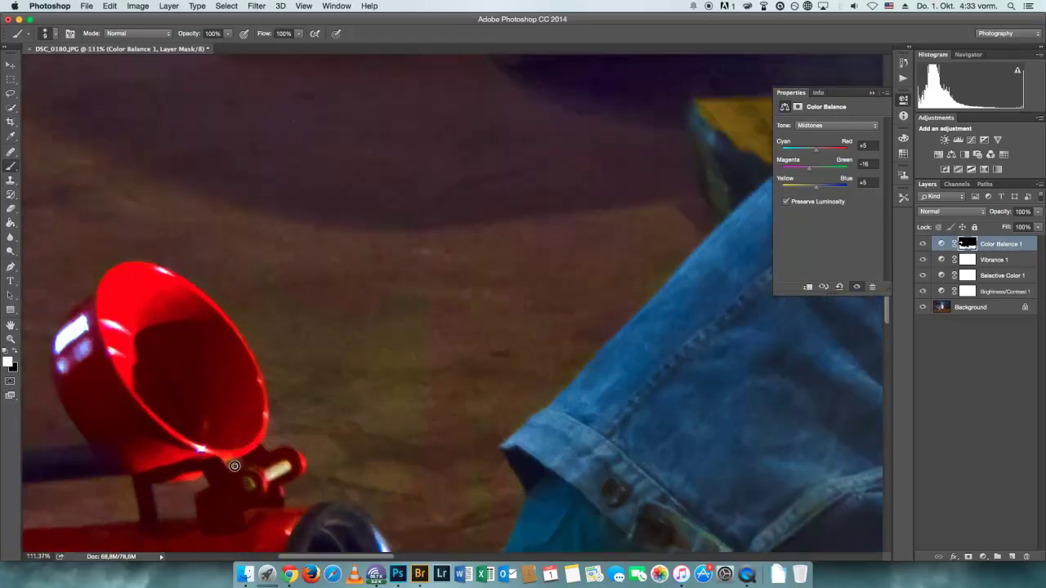
scroll(234, 466, down, 2)
scroll(356, 356, down, 1)
key(bracketright)
key(bracketright)
key(bracketright)
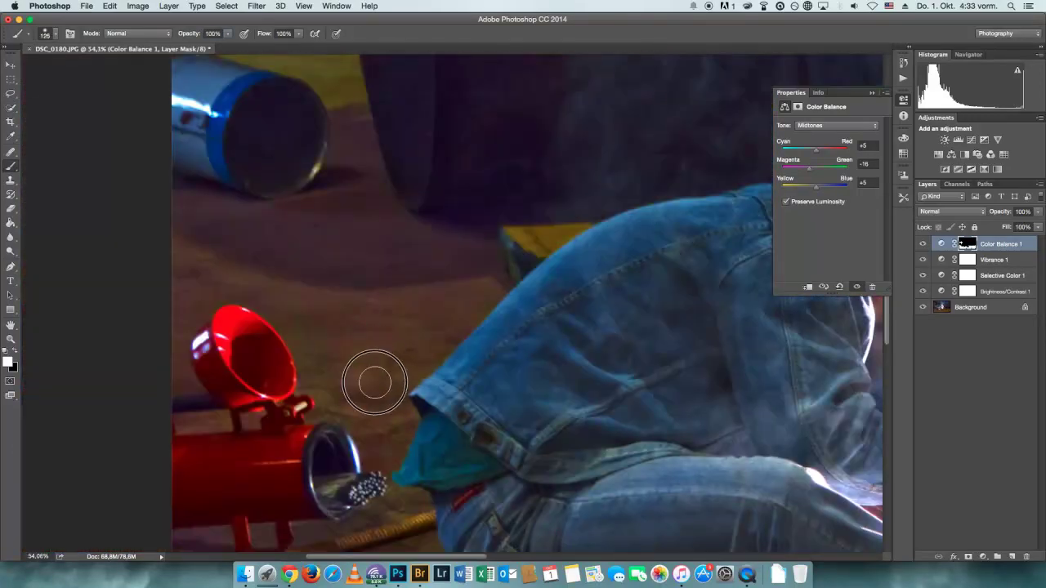
key(bracketleft)
key(bracketleft)
key(bracketleft)
key(bracketleft)
key(bracketleft)
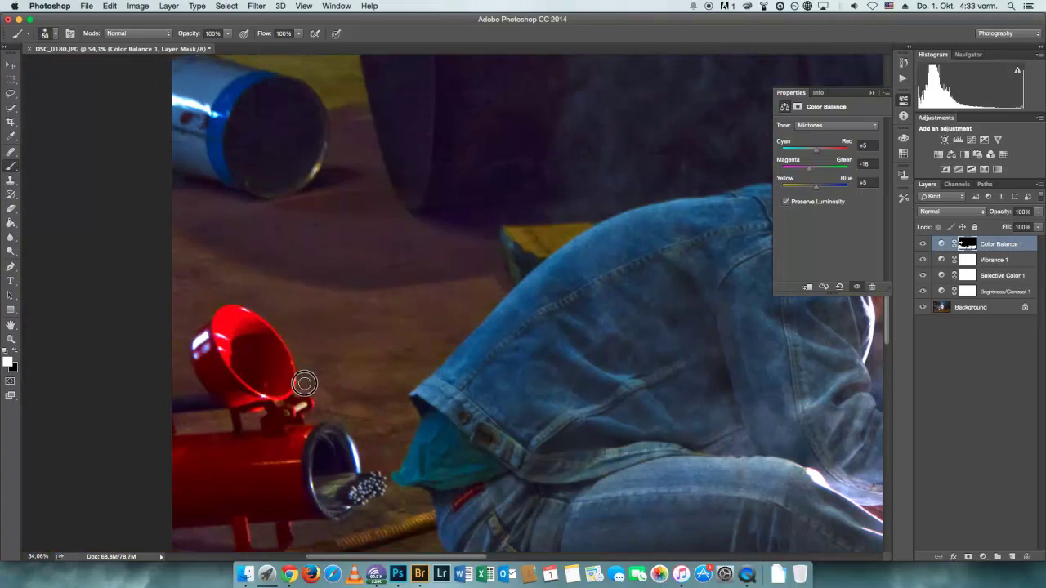
Refine the mask along the box edges with a half-size brush, then toggle Color Balance 1 to compare.
scroll(471, 218, down, 5)
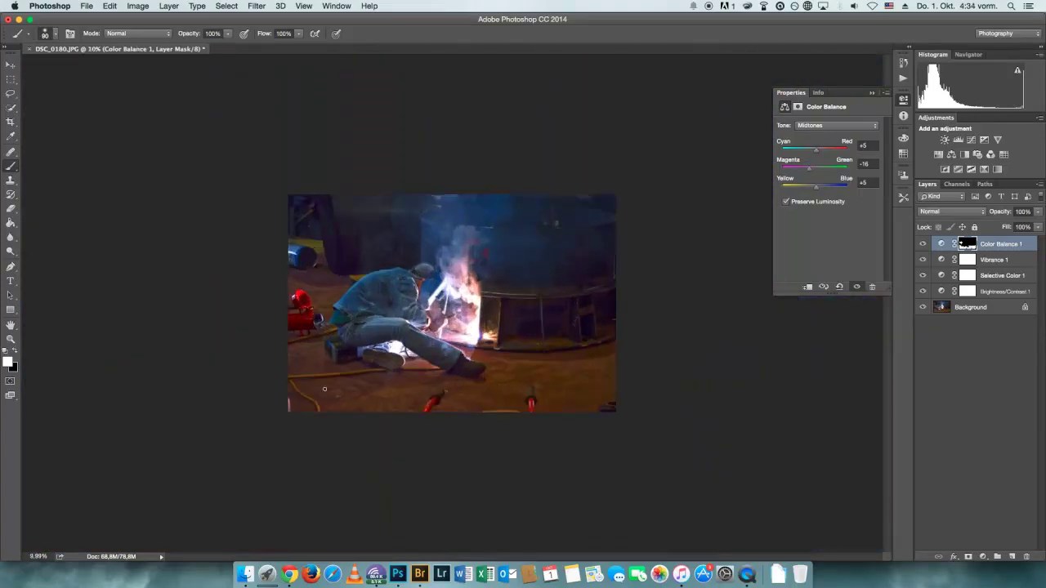
scroll(270, 408, up, 1)
scroll(253, 434, up, 3)
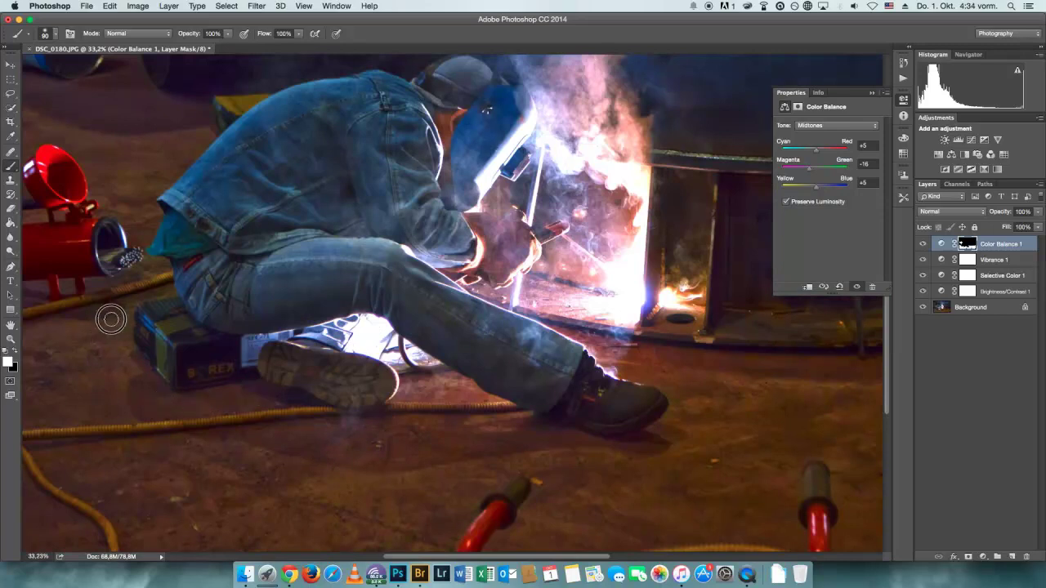
scroll(112, 319, up, 5)
key(bracketleft)
key(bracketleft)
key(bracketleft)
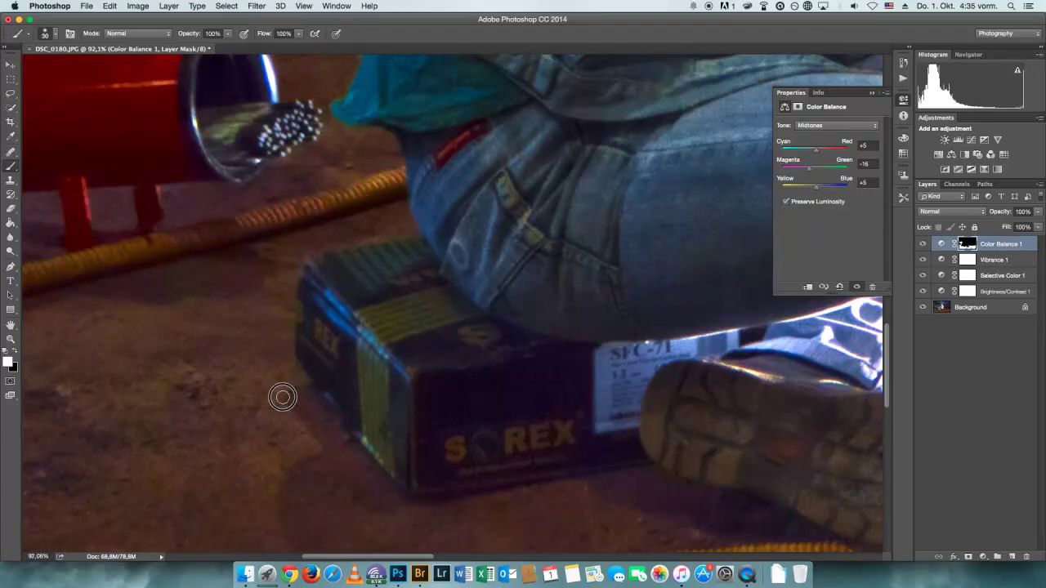
scroll(231, 243, down, 5)
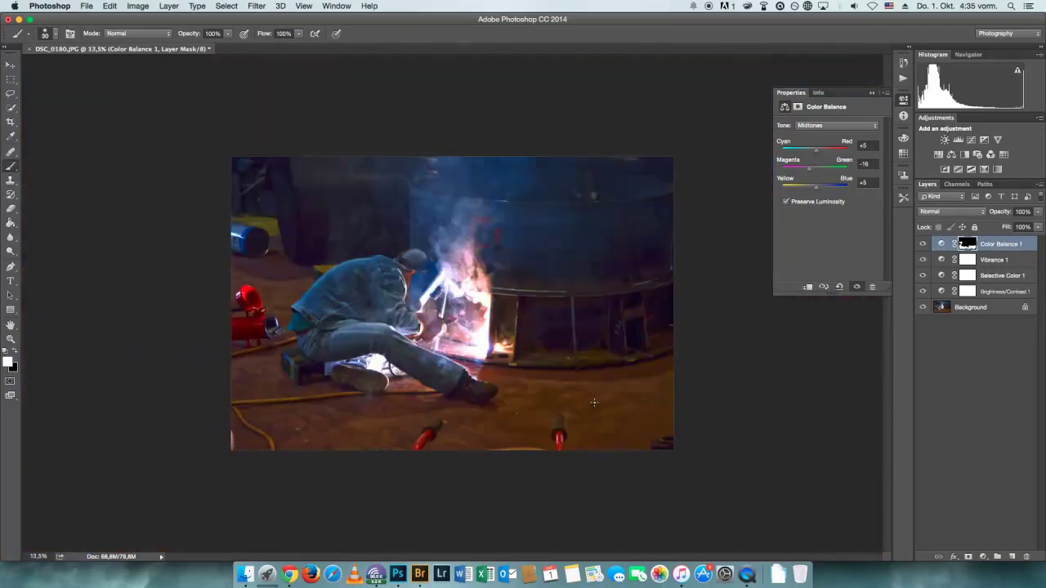
click(923, 244)
click(923, 243)
Add a Channel Mixer layer, toggle Monochrome on and off, then delete the layer.
click(983, 556)
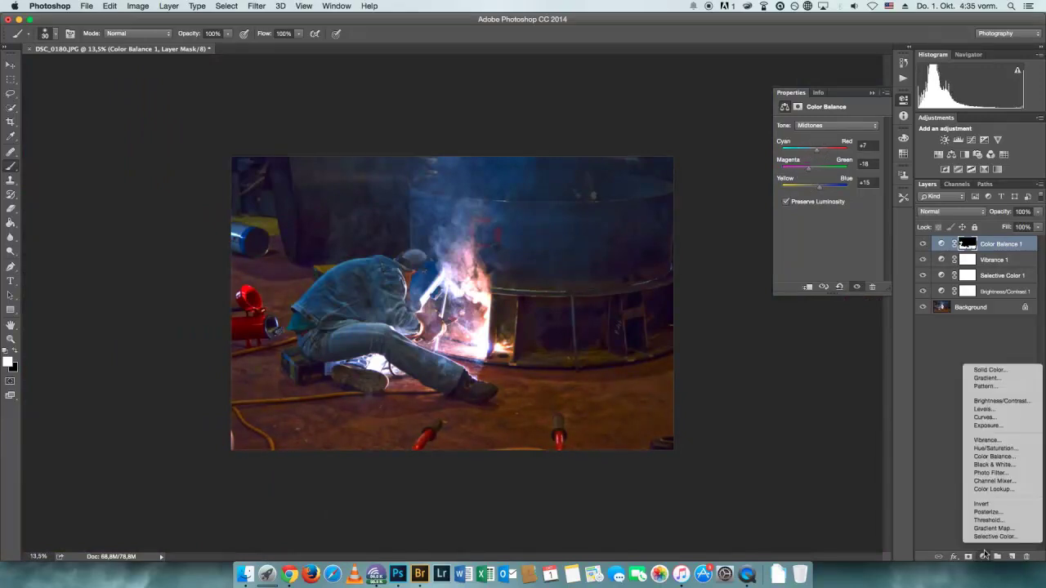
click(984, 478)
click(811, 155)
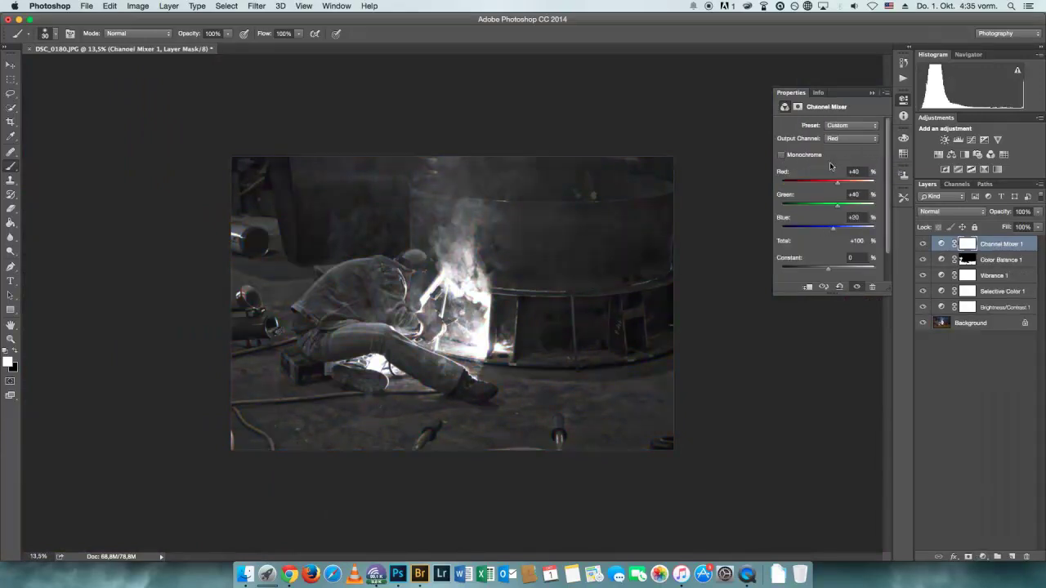
click(781, 154)
click(854, 172)
click(923, 244)
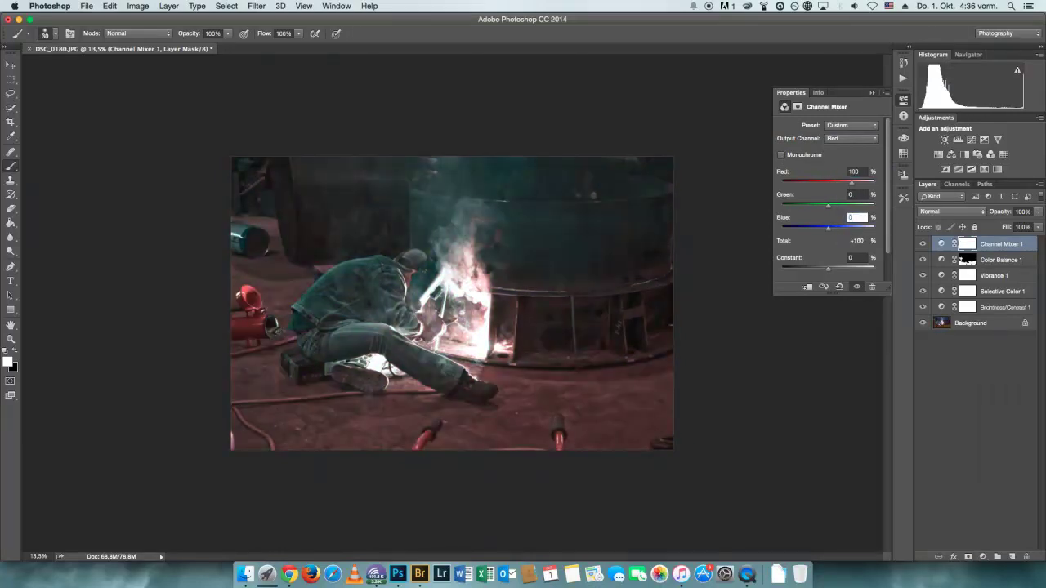
right_click(1005, 243)
click(883, 192)
key(Return)
Add a new Channel Mixer layer with Red output mixed at +109, -12, +16.
click(984, 557)
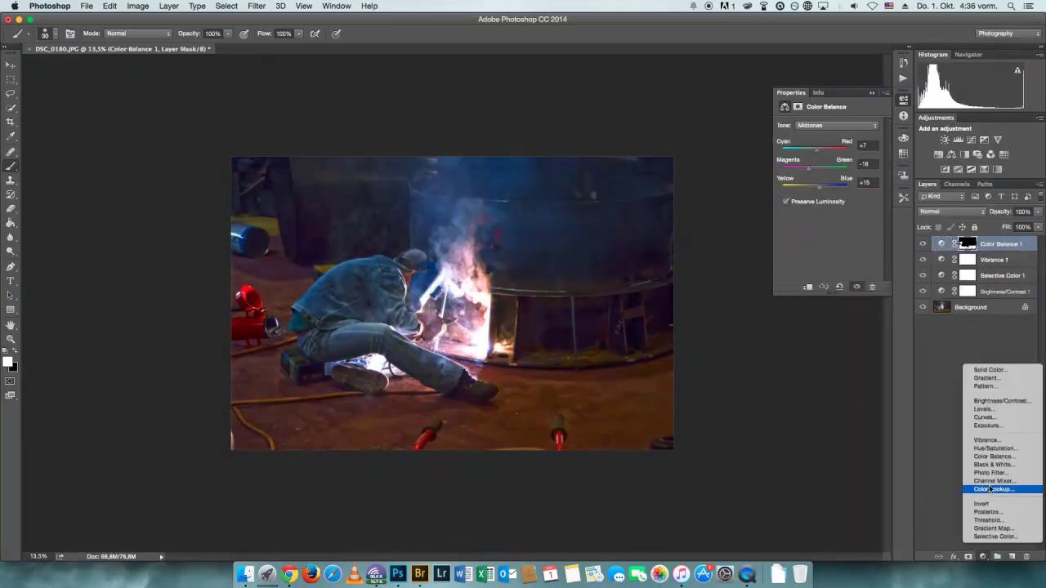
click(985, 478)
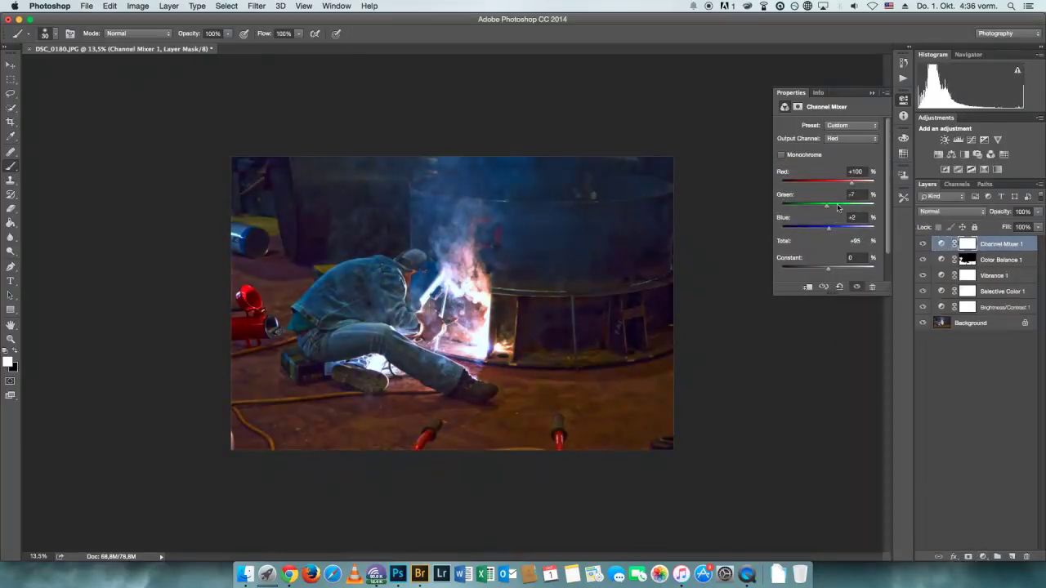
drag(829, 228, 821, 206)
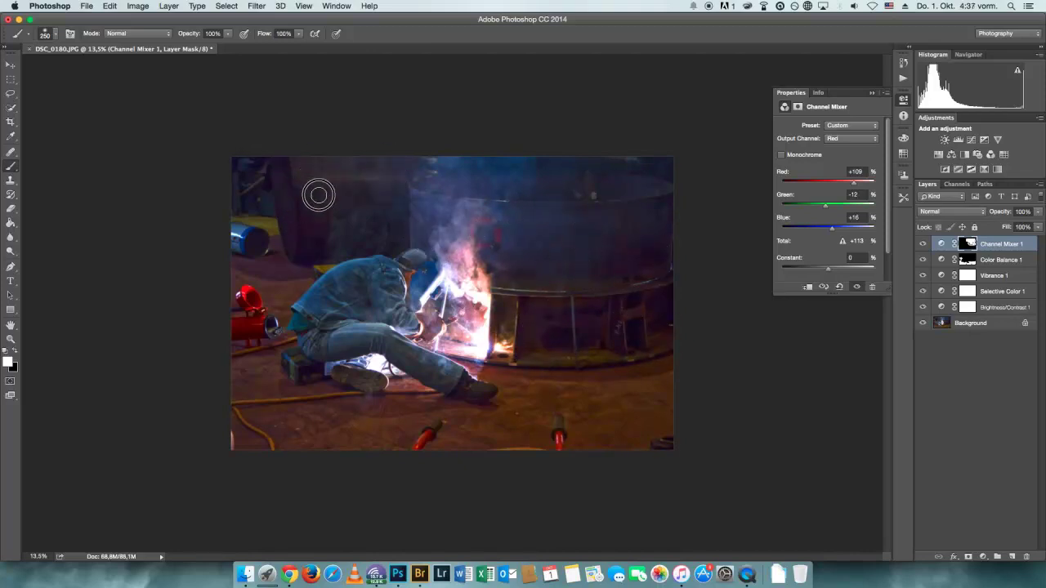
scroll(322, 241, up, 5)
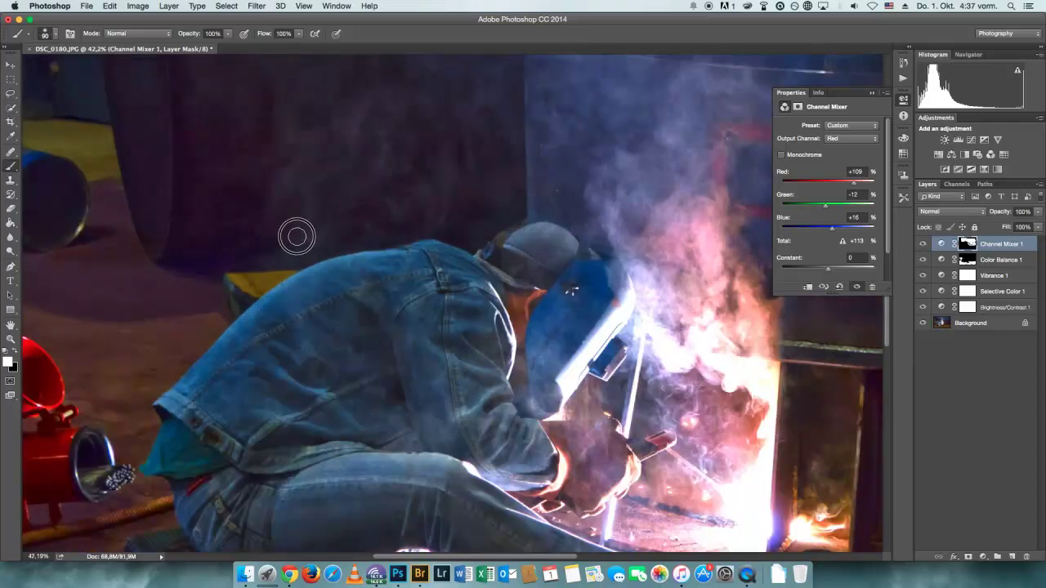
scroll(613, 319, right, 5)
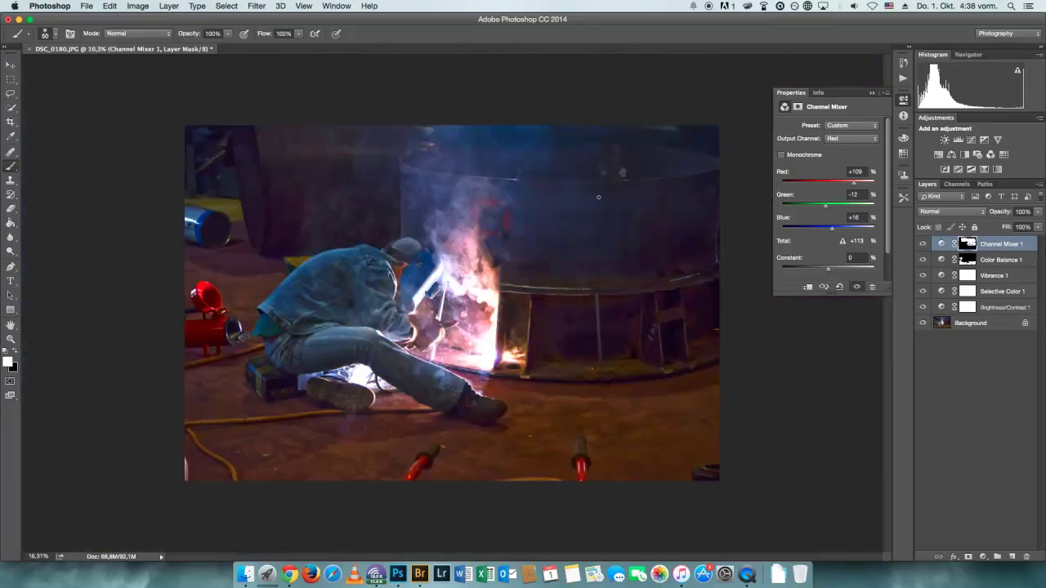
Try a Photo Filter layer with the Deep Emerald preset, then delete it.
click(982, 556)
click(989, 472)
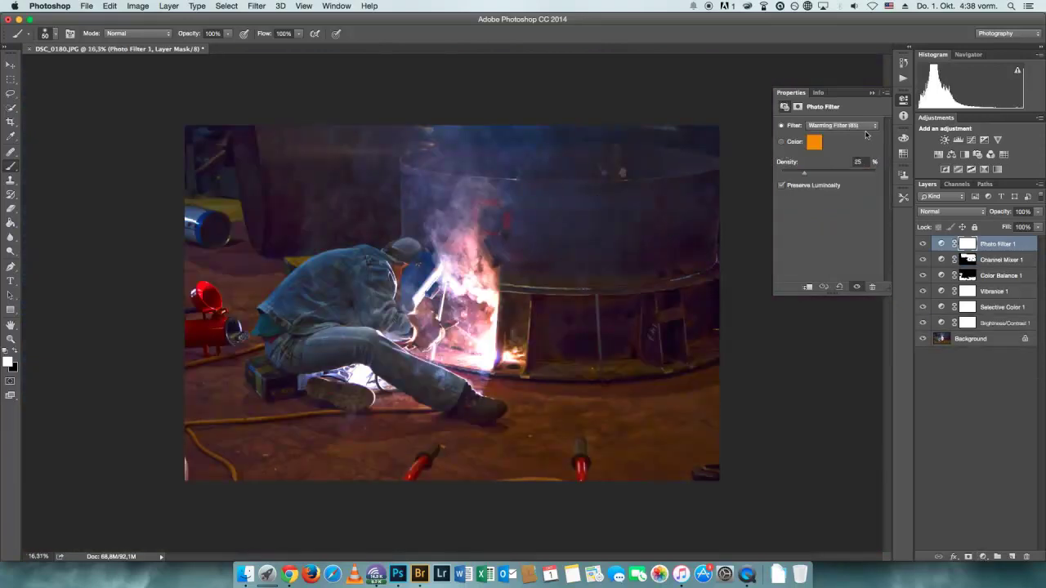
click(842, 125)
click(827, 143)
right_click(980, 255)
click(866, 204)
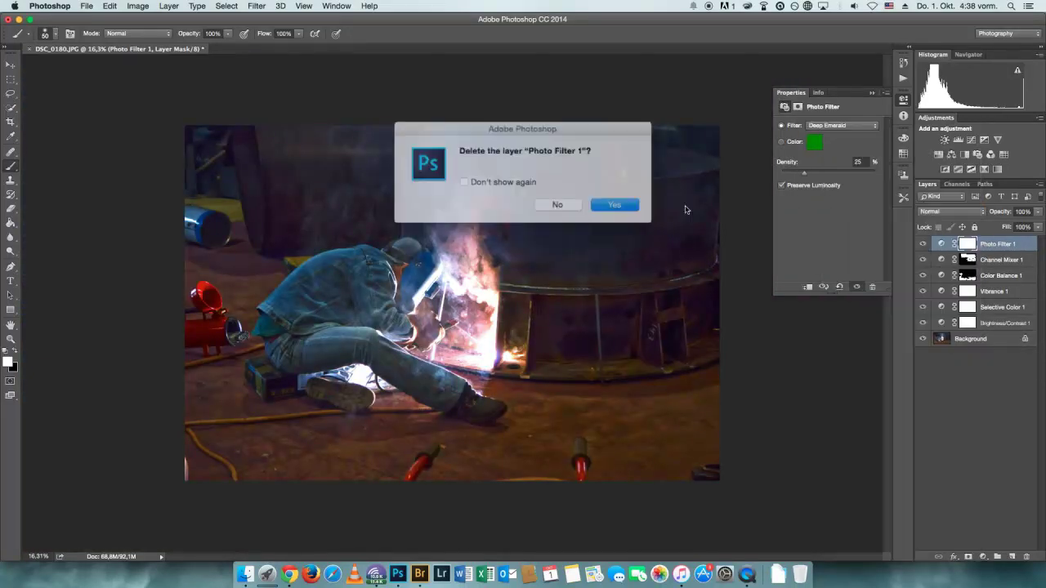
click(612, 204)
click(944, 139)
Add a Levels layer with Blue output 13–213 and Red output white lowered to 198.
key(ctrl+z)
click(817, 144)
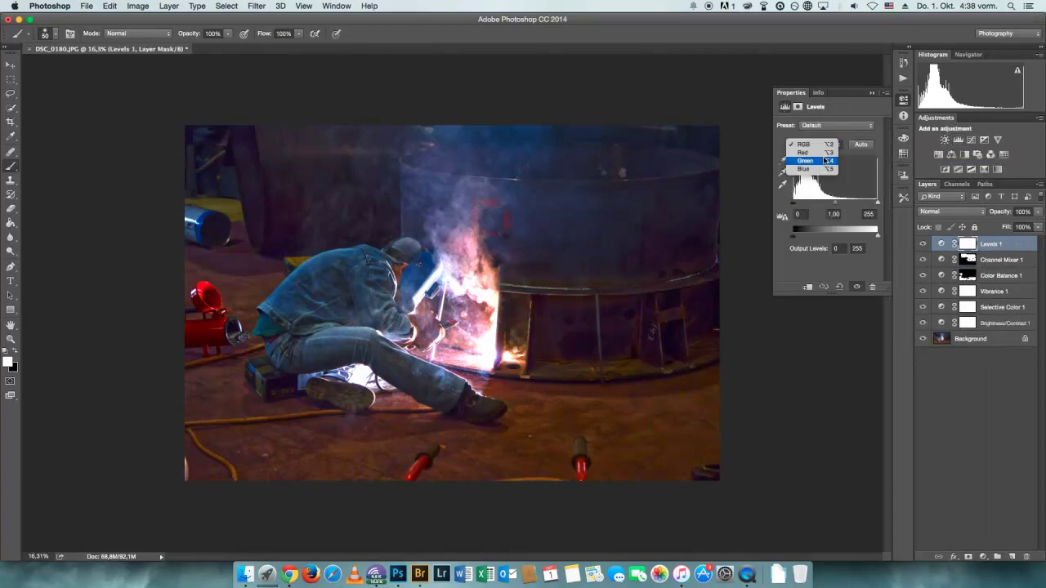
click(805, 165)
drag(793, 237, 798, 236)
drag(876, 236, 864, 236)
drag(798, 236, 806, 238)
key(alt+3)
click(797, 237)
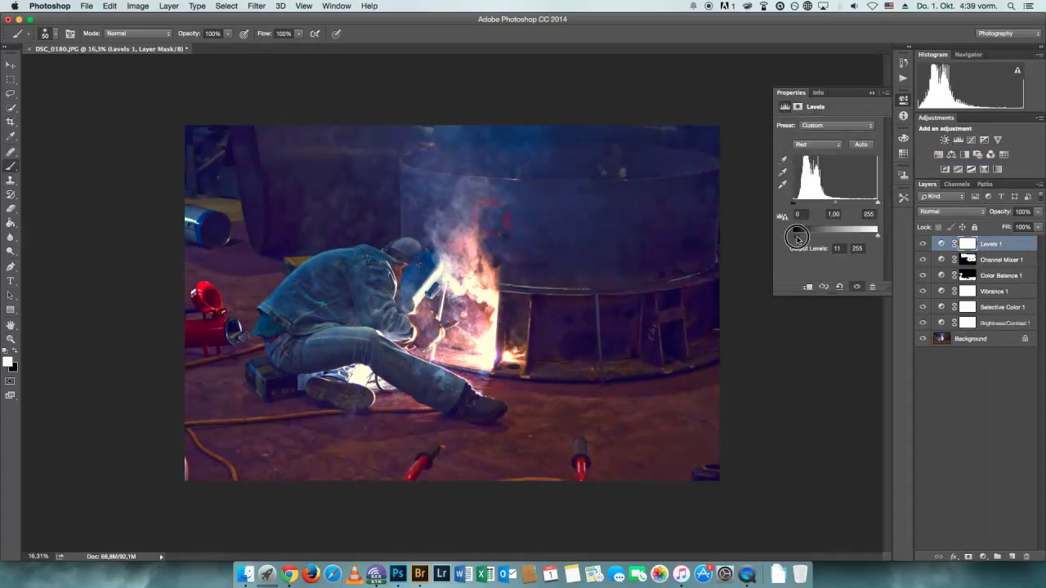
drag(874, 241, 858, 239)
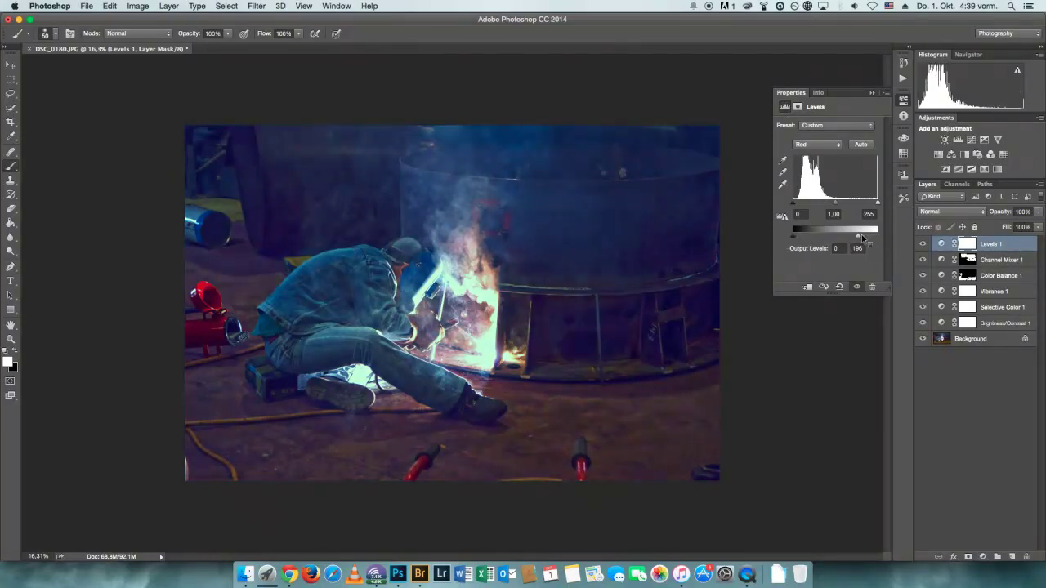
Invert the Levels 1 mask to black and add a Levels 2 layer on the Red channel.
key(ctrl+i)
key(ctrl+i)
key(ctrl+i)
key(ctrl+i)
key(ctrl+i)
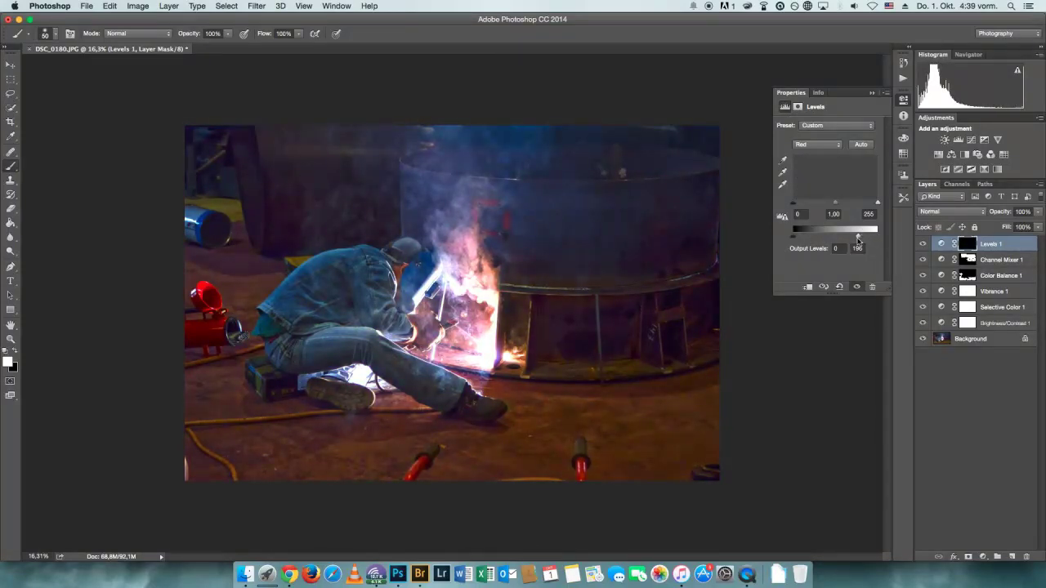
key(ctrl+i)
key(ctrl+i)
click(958, 140)
Set the Levels 2 Red channel output white to 149 and review the masked welder area.
key(alt+3)
drag(793, 237, 799, 237)
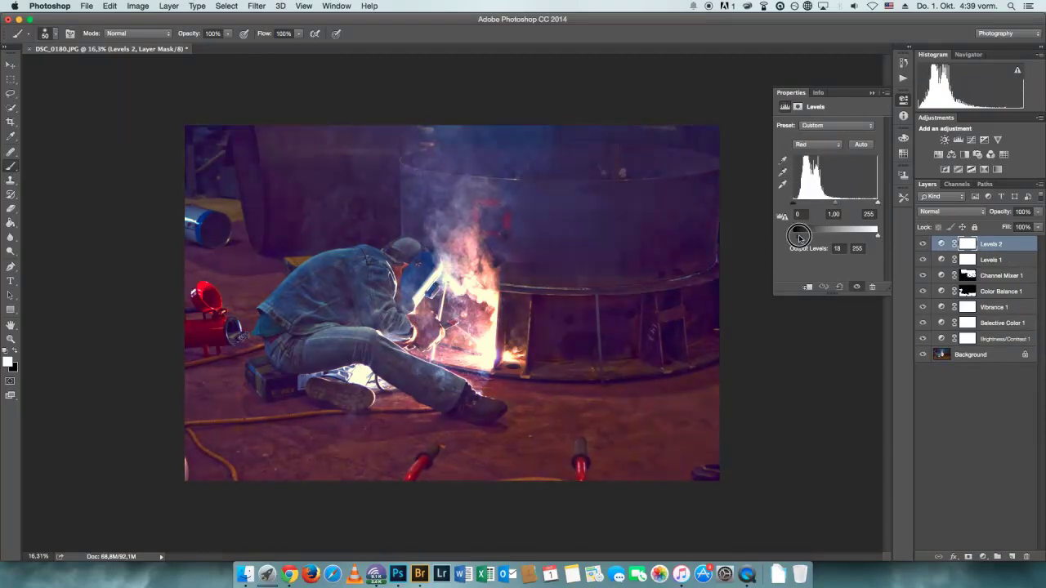
drag(870, 238, 871, 238)
key(ctrl+i)
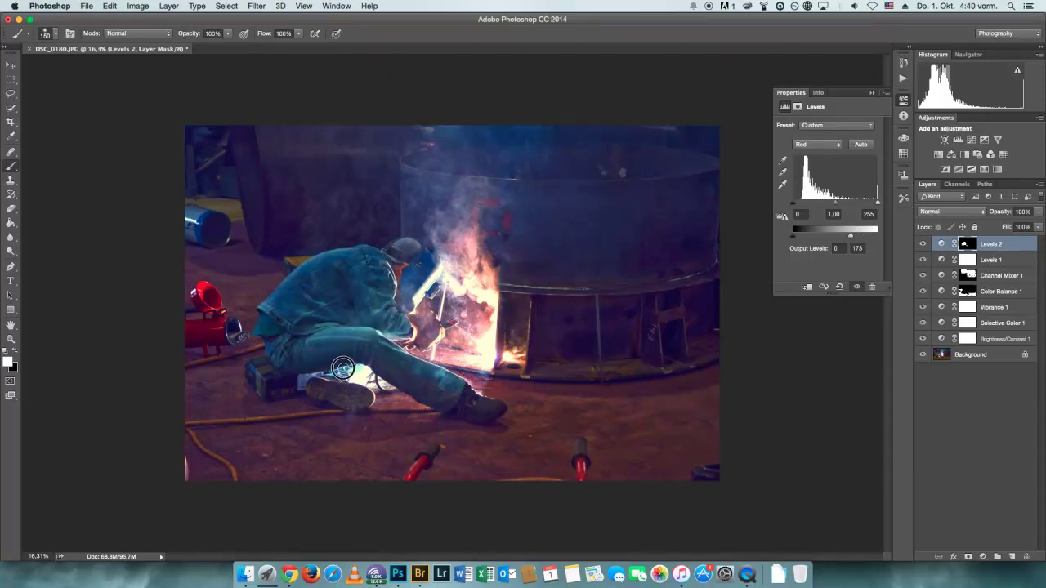
scroll(342, 369, up, 5)
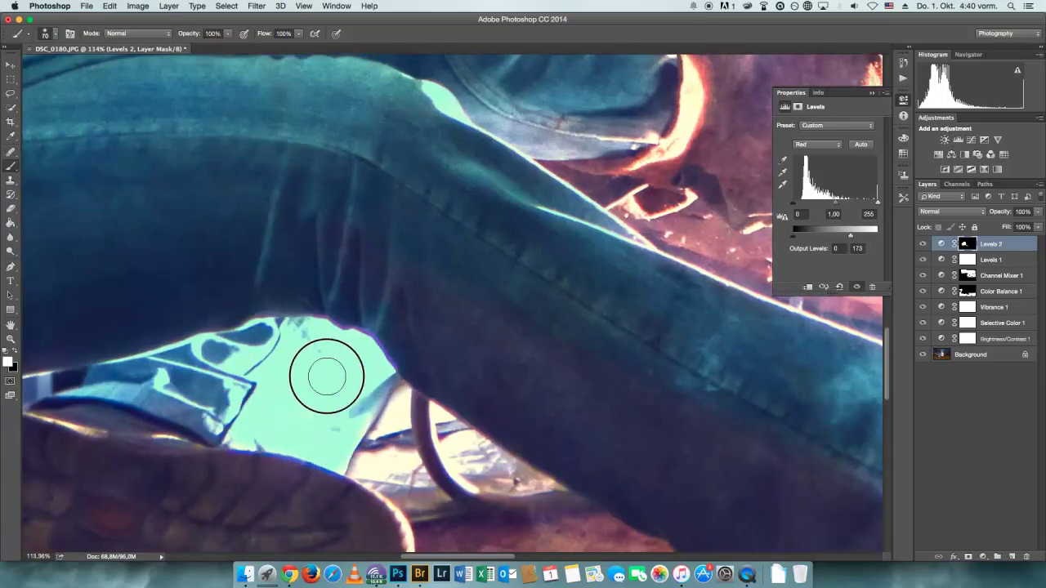
scroll(245, 428, down, 5)
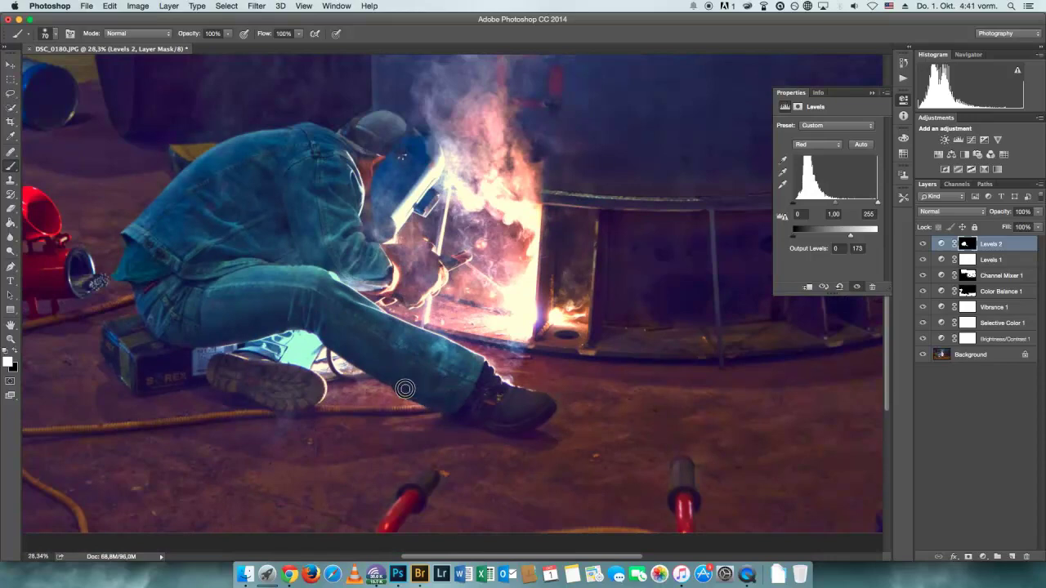
scroll(307, 284, down, 3)
scroll(390, 339, up, 3)
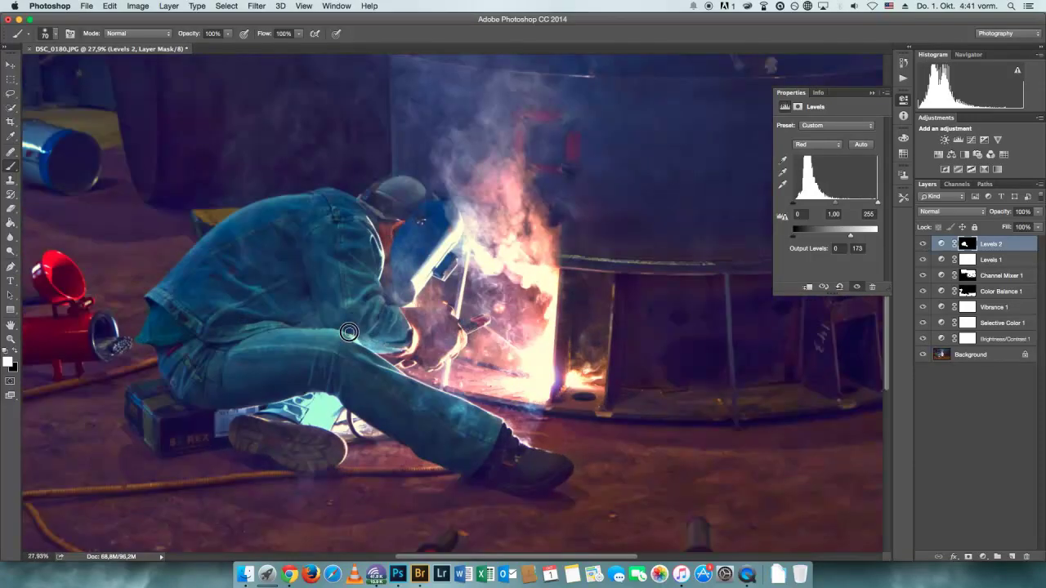
scroll(295, 425, up, 5)
mouse_move(923, 243)
mouse_down()
mouse_move(921, 325)
mouse_move(923, 244)
mouse_up()
scroll(274, 468, down, 5)
scroll(274, 468, up, 1)
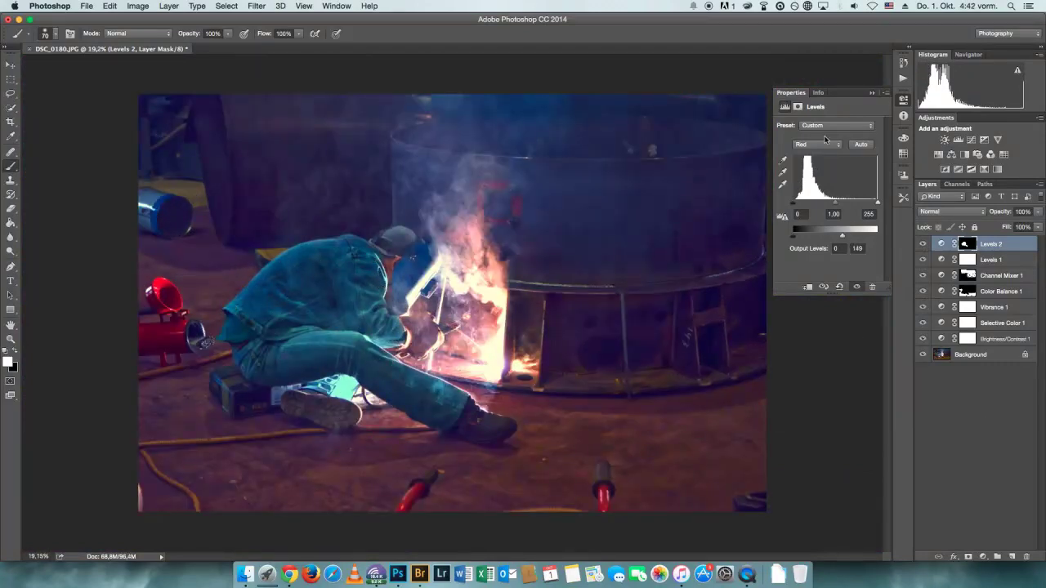
Add a Curves layer that lifts the green shadows and lowers the blue midtones.
click(983, 557)
click(972, 401)
click(821, 138)
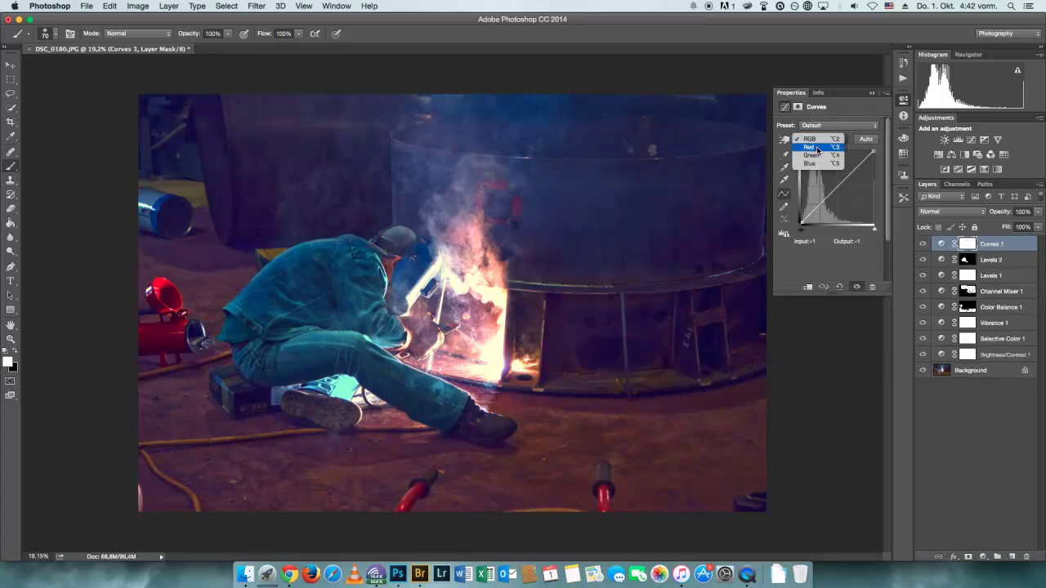
click(821, 139)
mouse_move(823, 194)
mouse_down()
mouse_move(840, 187)
mouse_move(824, 152)
mouse_move(827, 178)
mouse_move(829, 155)
mouse_up()
click(822, 139)
click(814, 150)
scroll(706, 370, down, 1)
Add an Exposure layer at +0.08, then undo a trial Black & White layer.
click(984, 139)
scroll(452, 304, down, 1)
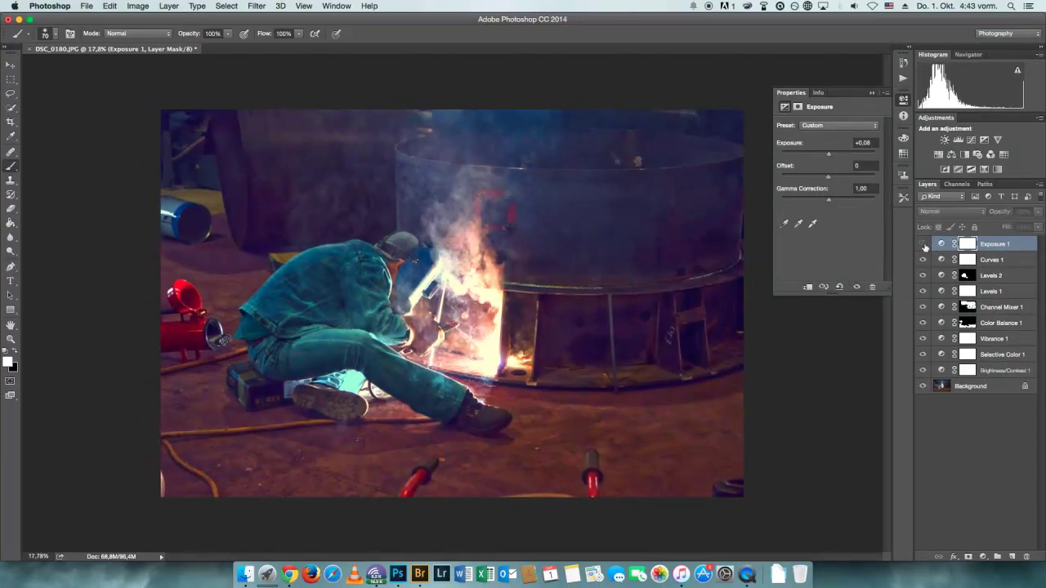
click(964, 154)
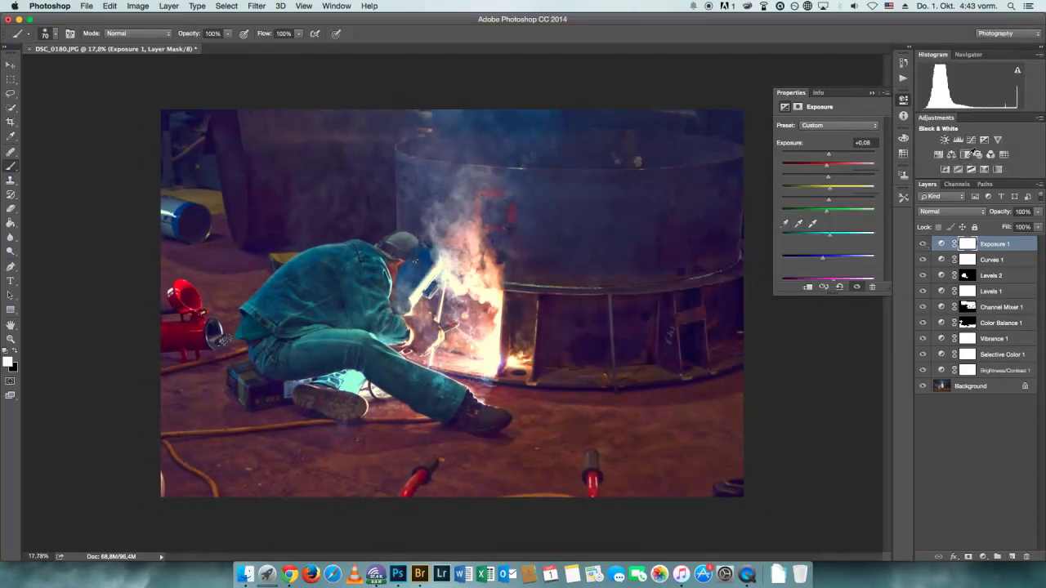
click(993, 259)
key(ctrl+z)
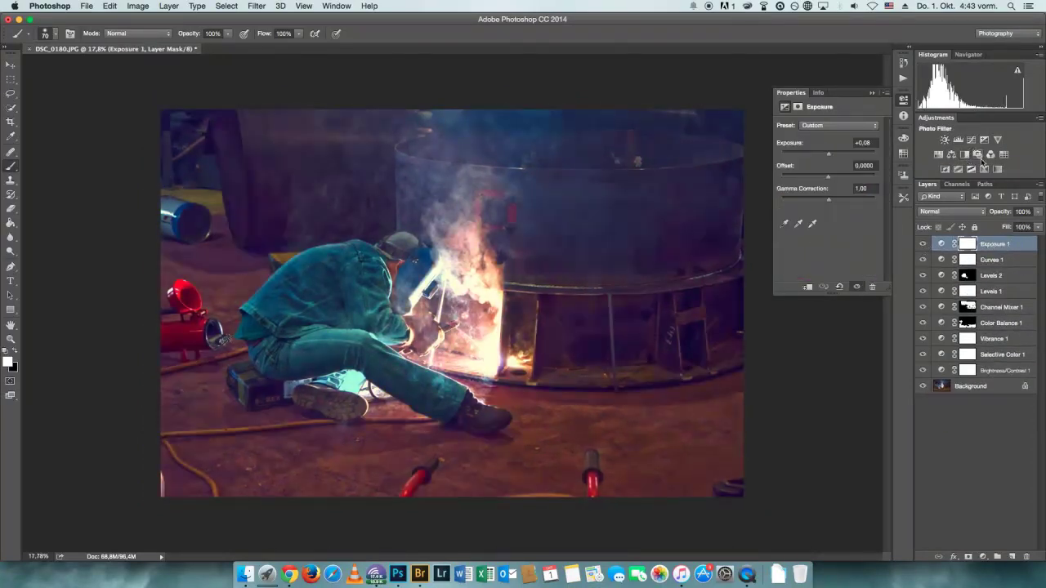
Add a Gradient Map layer and try sepia and Gold-Copper toning presets.
click(984, 170)
click(824, 129)
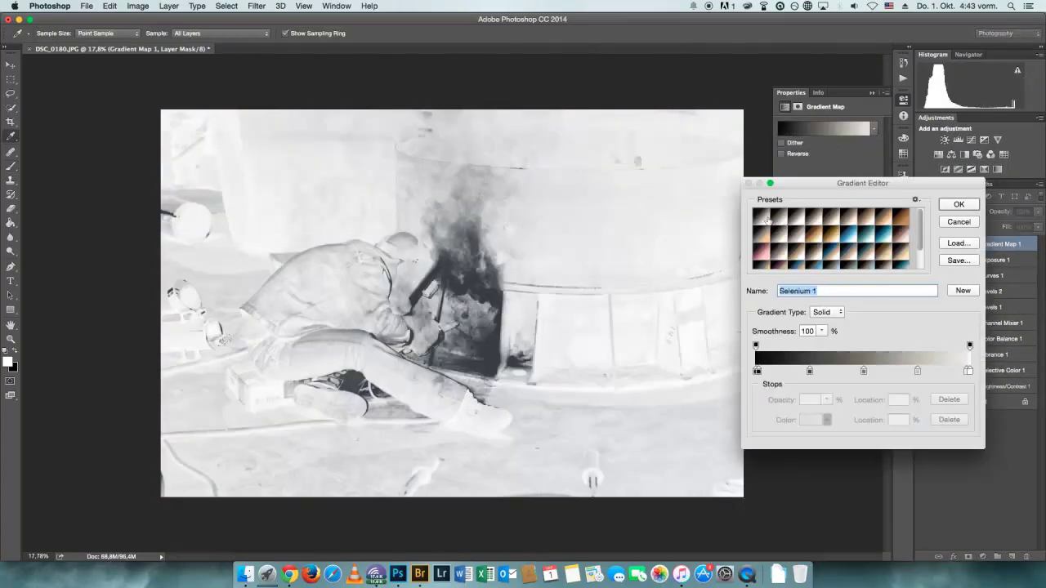
double_click(804, 251)
key(Return)
click(786, 243)
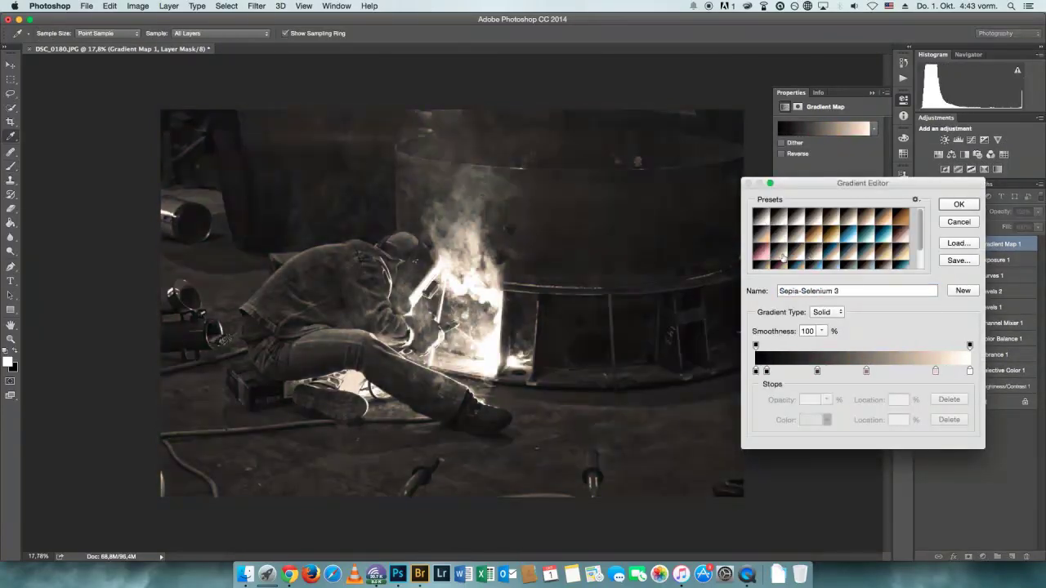
click(767, 260)
click(766, 255)
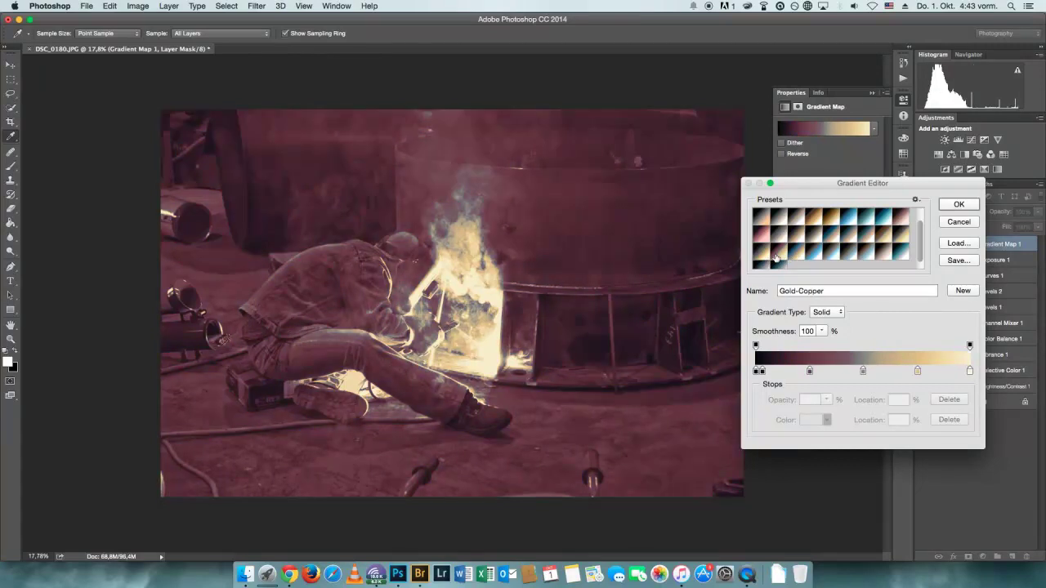
click(959, 205)
Invert the Gradient Map mask to black and zoom onto the flame with a size-40 brush.
key(ctrl+i)
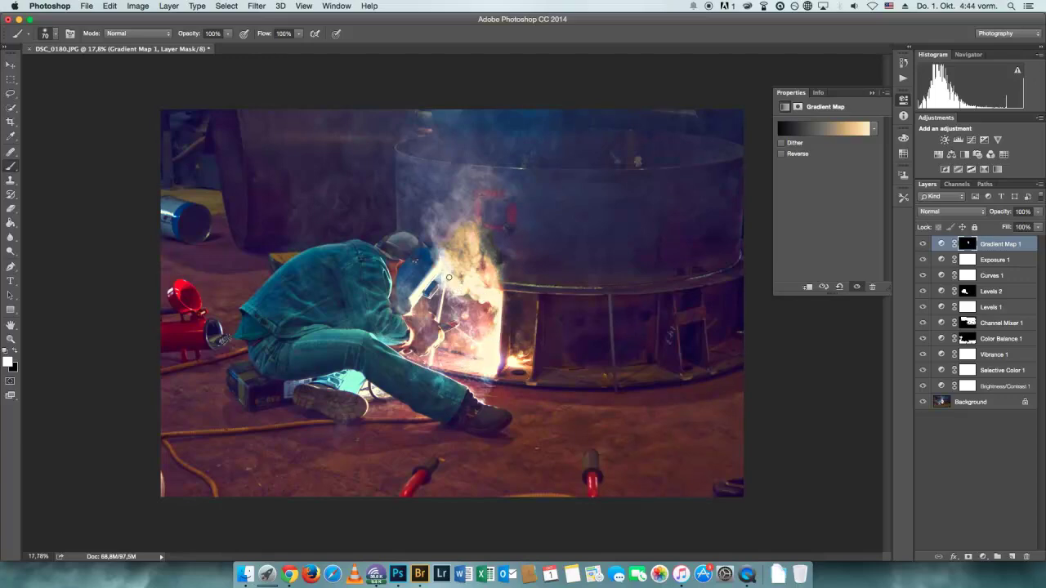
drag(497, 314, 525, 239)
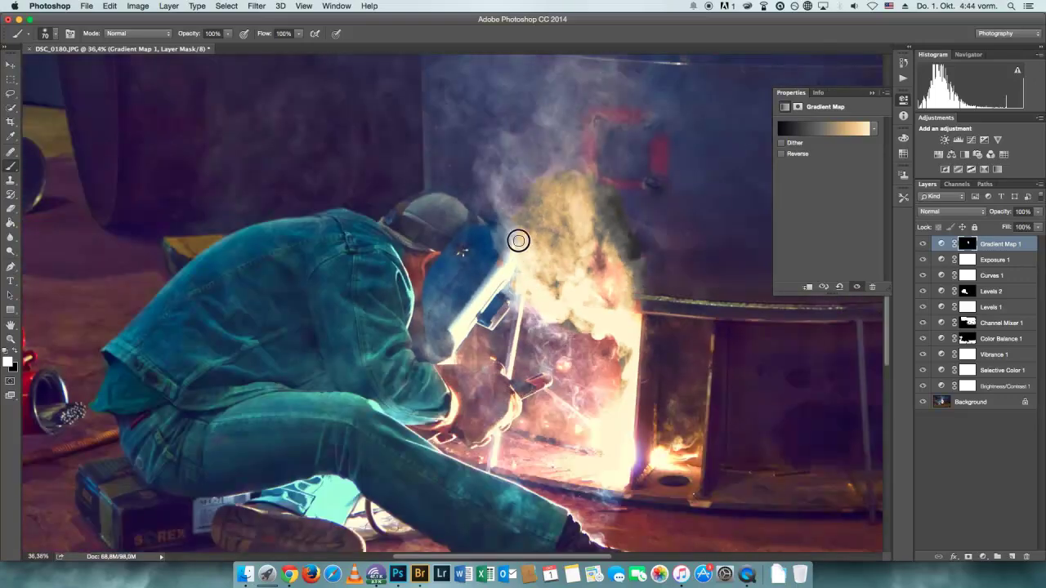
key(x)
key(bracketleft)
key(bracketleft)
key(bracketleft)
key(x)
key(x)
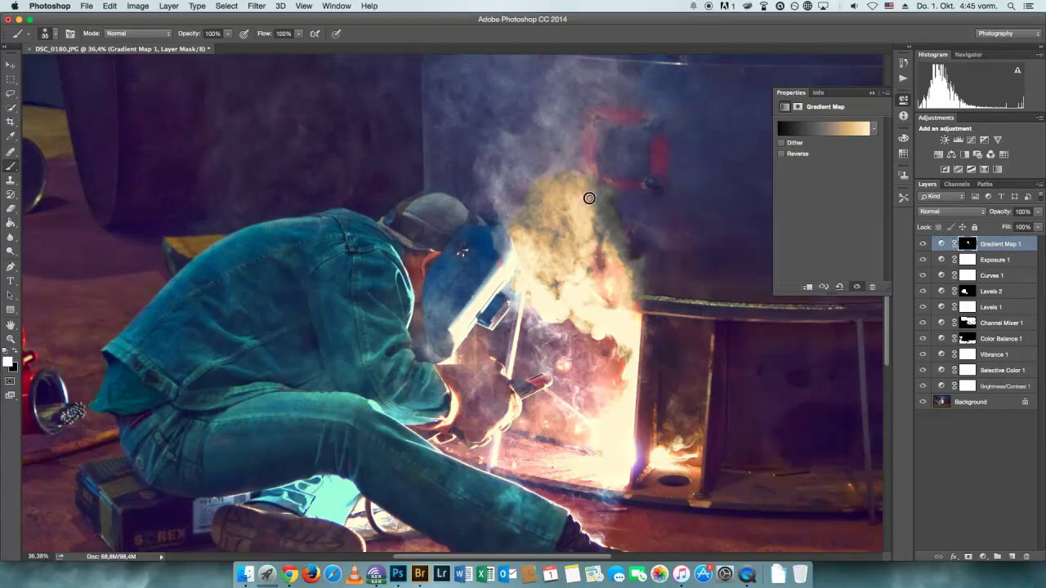
Cycle through more gradient presets, then delete the Gradient Map 1 layer.
key(Down)
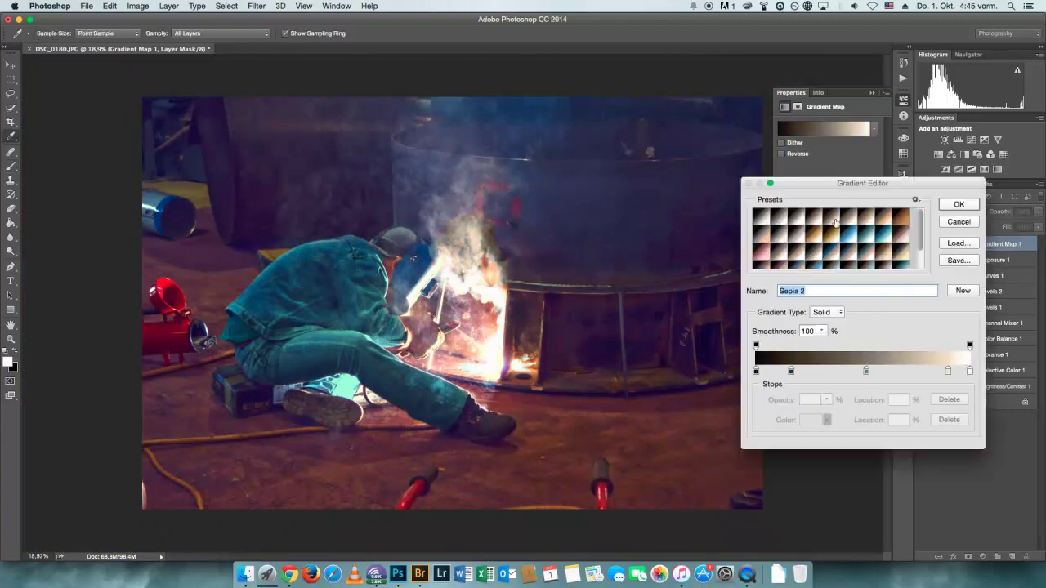
key(Down)
key(Down)
key(Down)
key(Down)
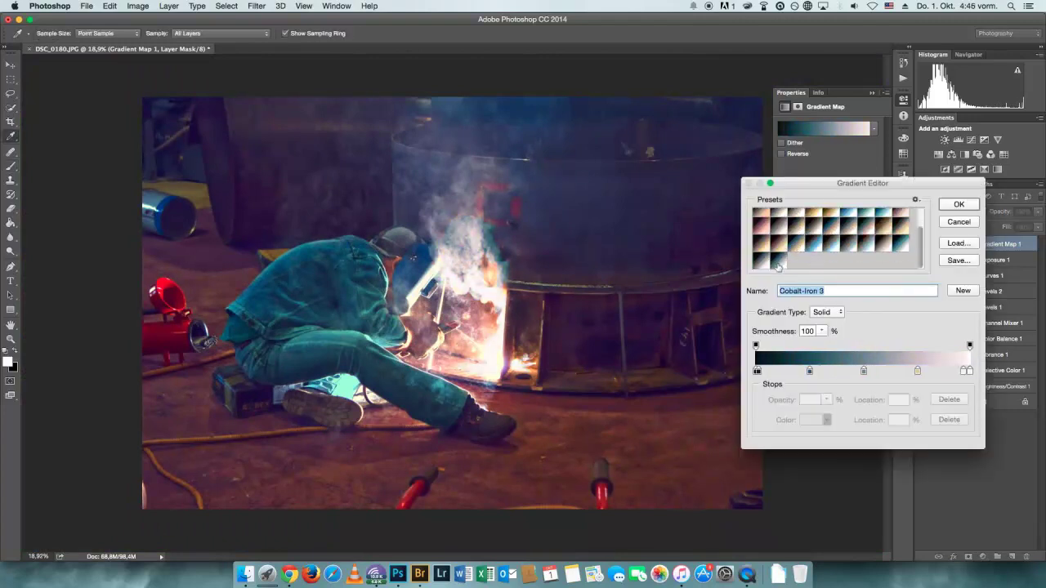
key(Down)
key(Return)
key(b)
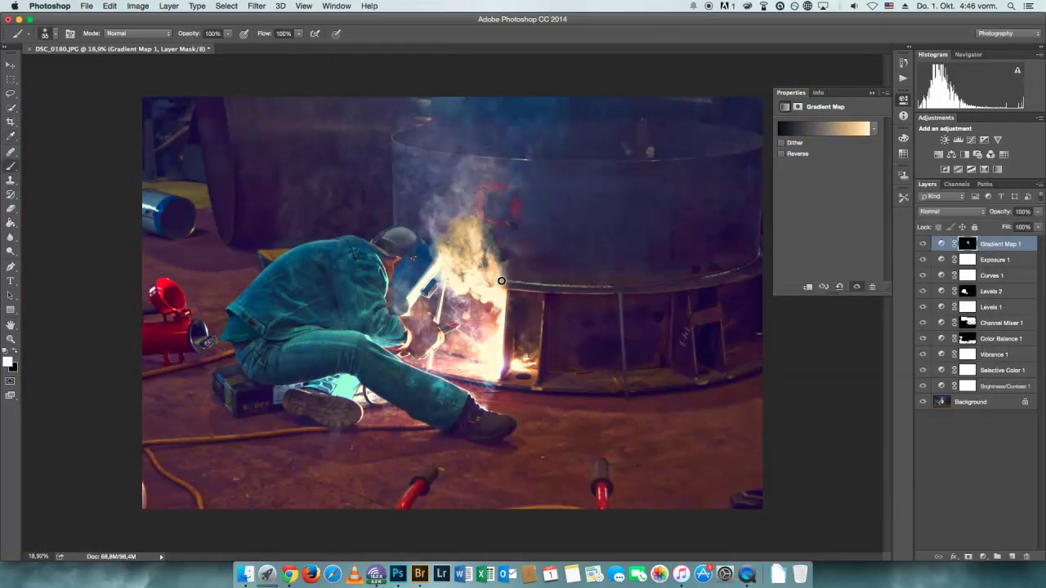
right_click(993, 244)
click(883, 200)
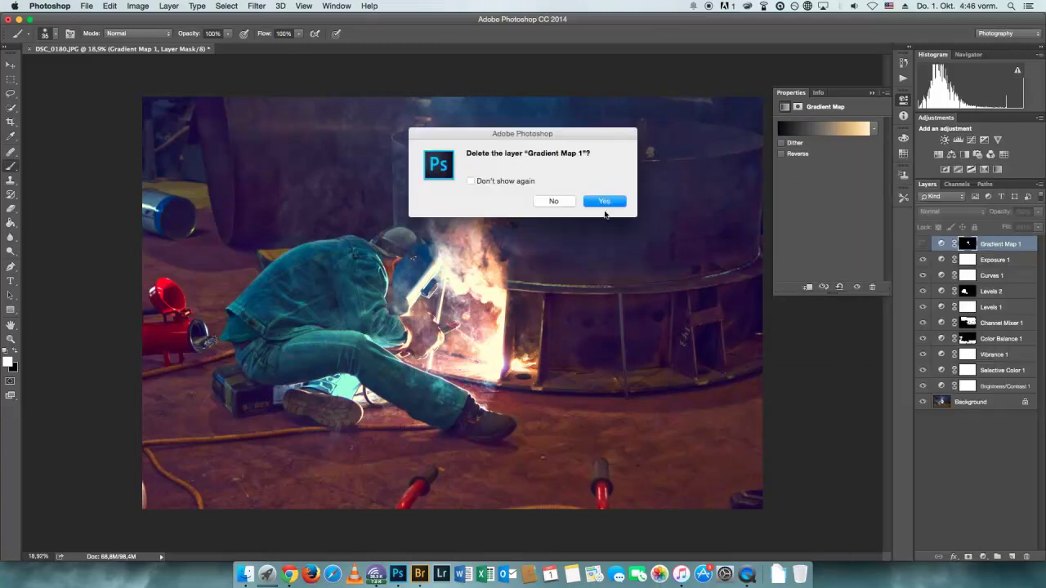
key(Return)
Add a fresh Gradient Map layer using a neutral sepia gradient preset.
click(983, 555)
click(993, 519)
click(825, 128)
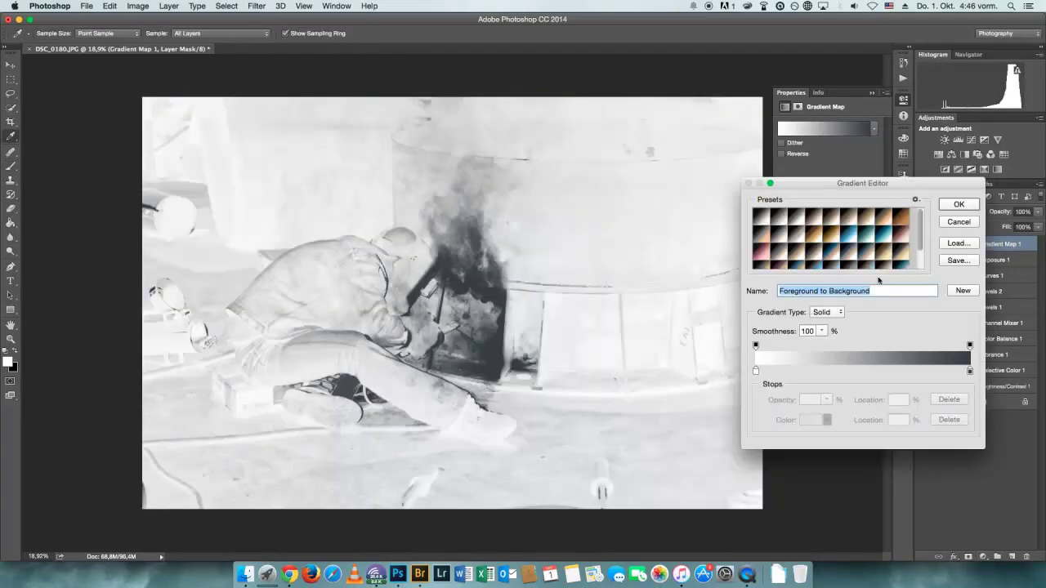
key(Down)
scroll(626, 304, down, 2)
scroll(626, 303, up, 1)
key(Down)
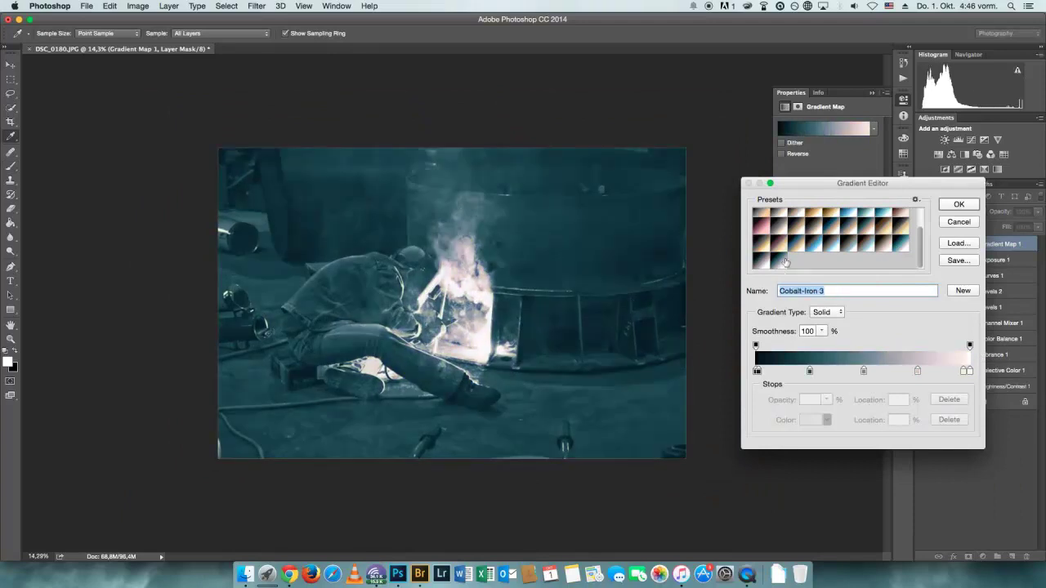
click(764, 245)
scroll(452, 303, up, 1)
click(959, 205)
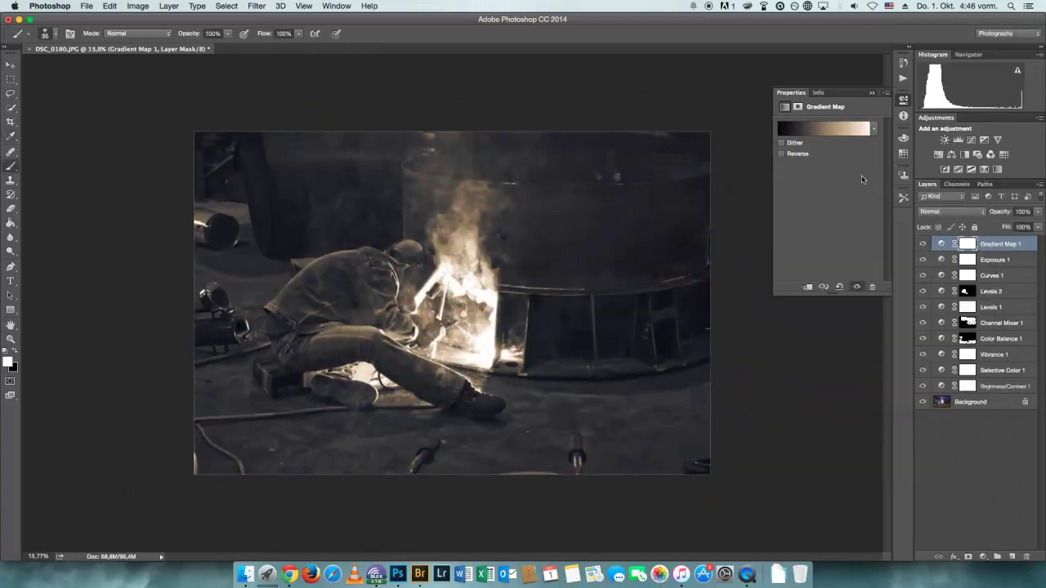
click(138, 6)
Shrink the image to a smaller pixel size in the Image Size dialog.
click(155, 90)
click(527, 299)
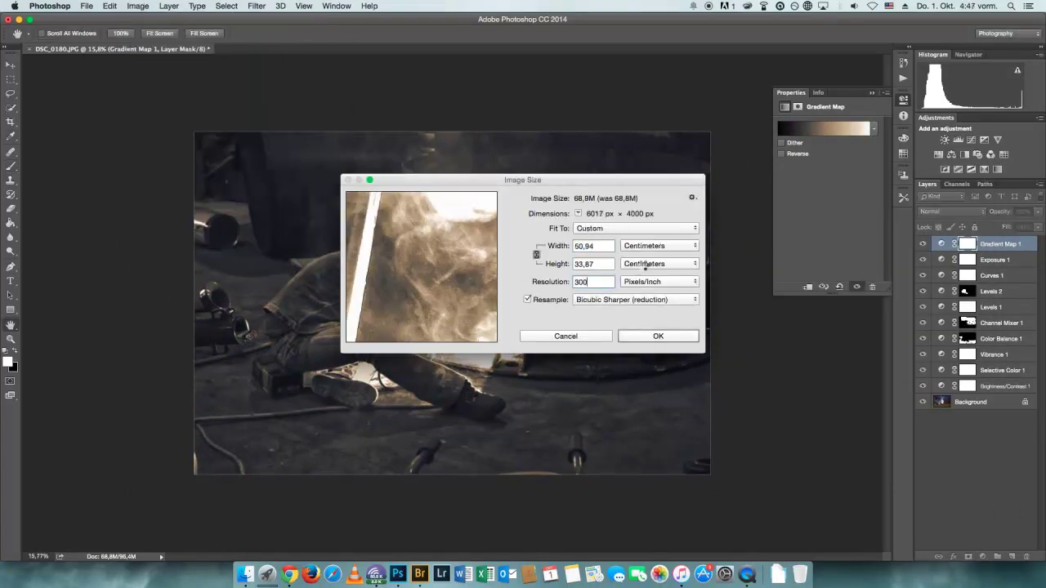
click(654, 246)
click(653, 335)
Crop to a 16:9 1920x1080 frame centred on the welder.
key(b)
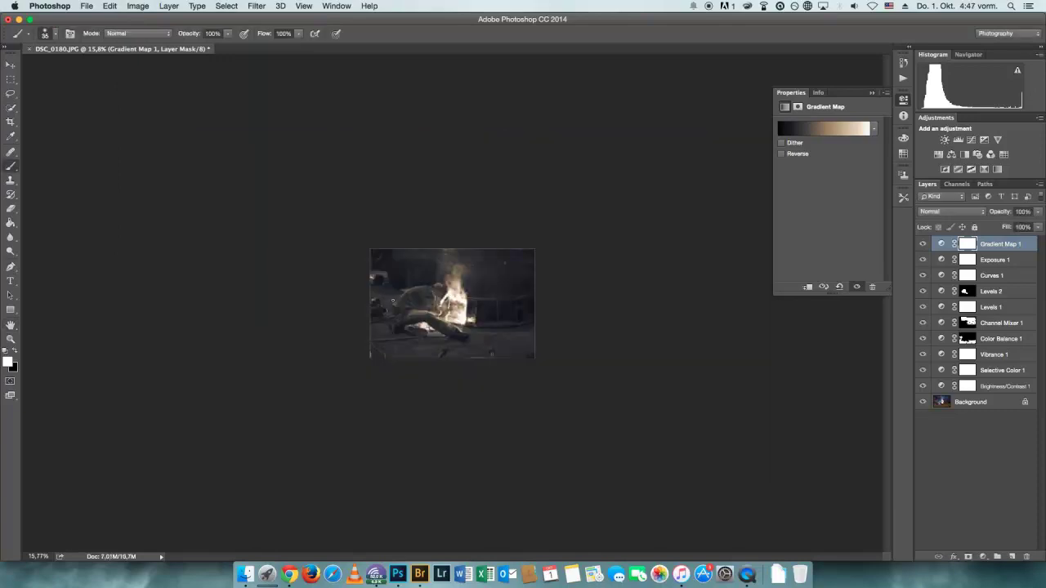
scroll(340, 288, up, 5)
key(c)
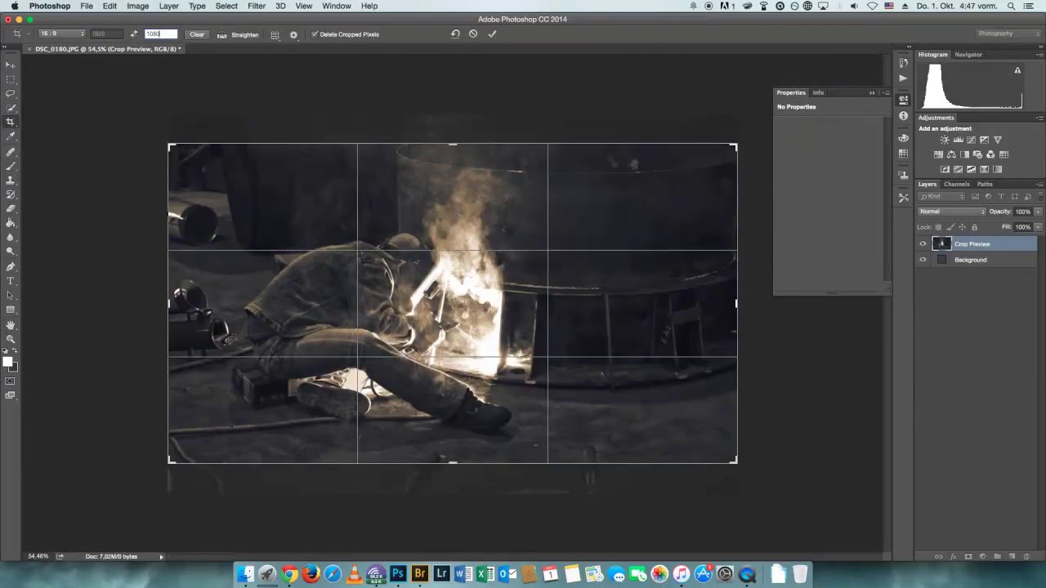
drag(427, 307, 437, 326)
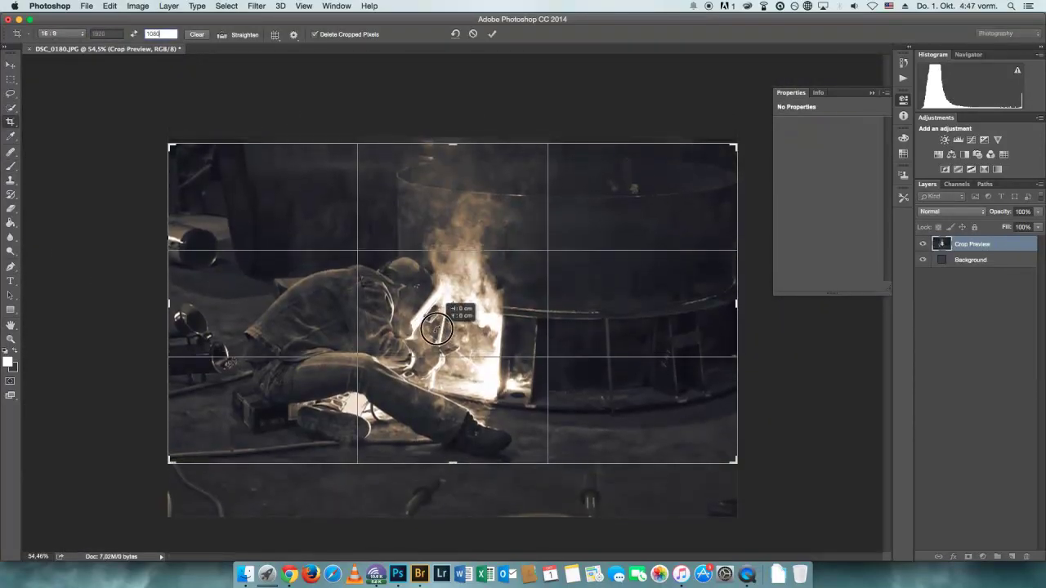
key(Return)
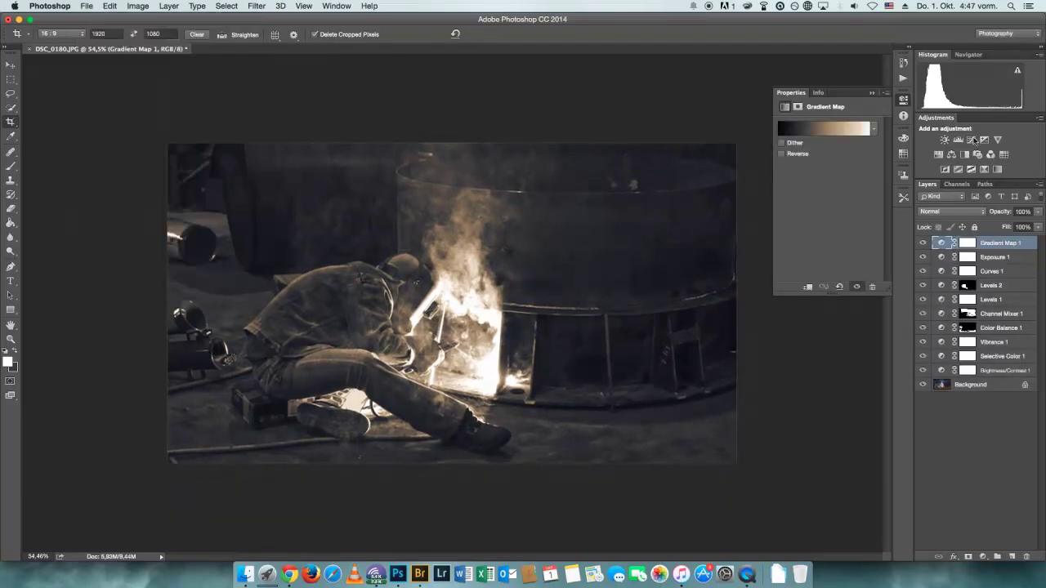
Save for Web as a quality-100 JPEG named BFS Welding Ed.jpg.
key(super+alt+shift+s)
double_click(750, 110)
text(100)
drag(432, 210, 498, 310)
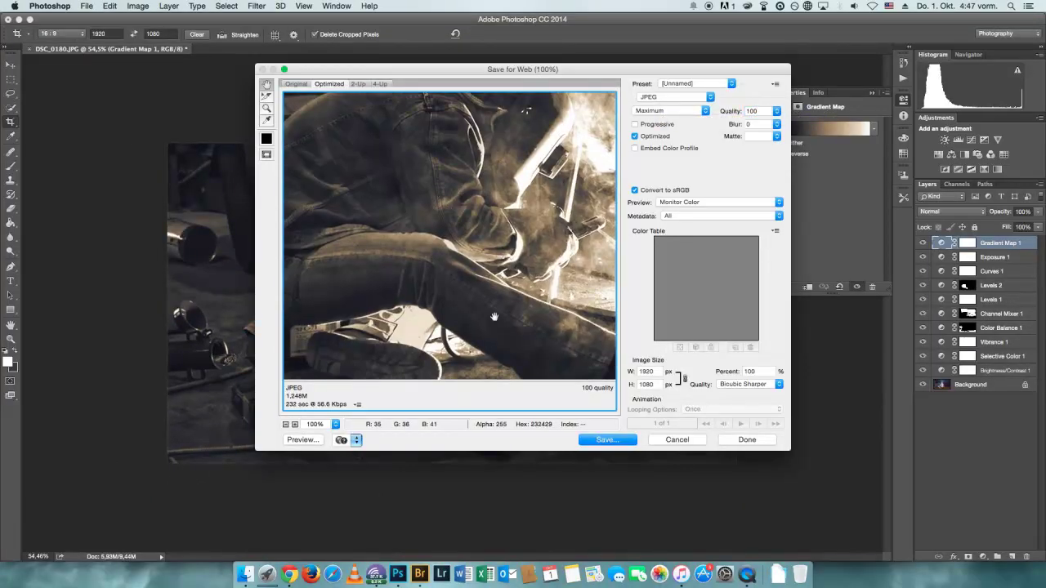
key(Return)
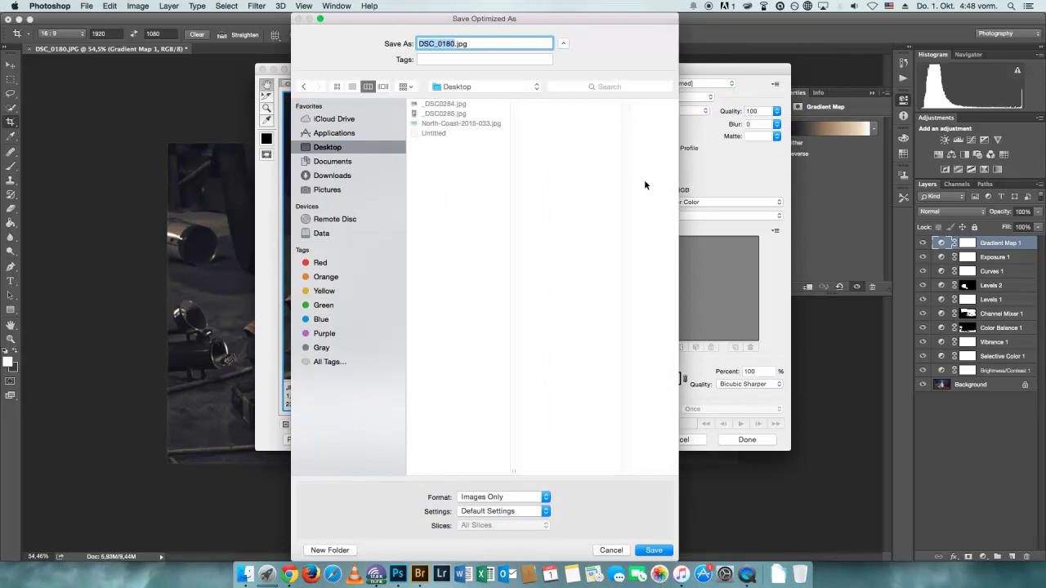
text(BFS Welding Ed)
key(Return)
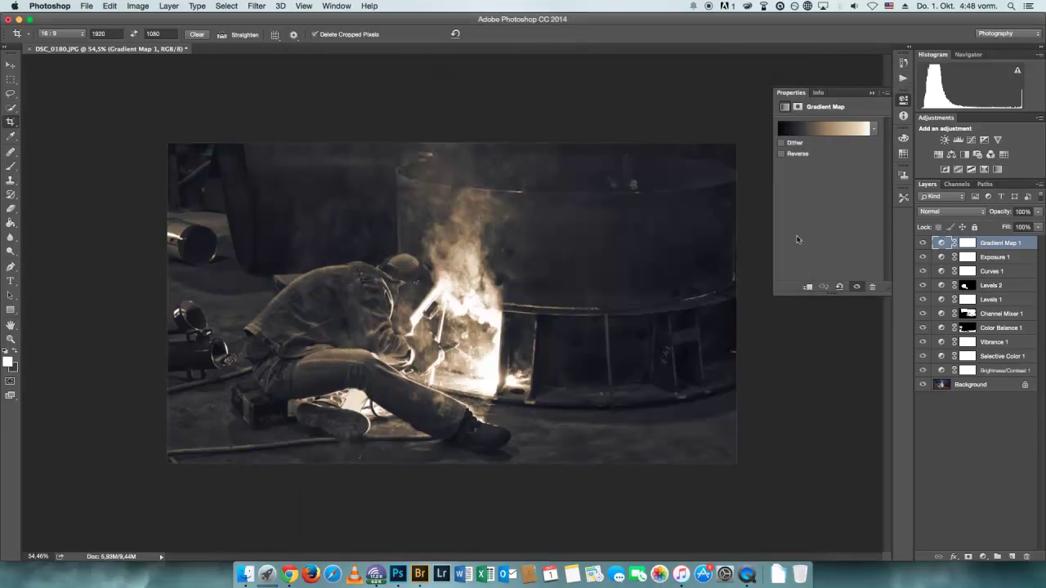
Step back in History to before the resize and crop.
click(903, 63)
click(834, 316)
scroll(490, 303, down, 5)
Hide Gradient Map 1 and make the Background layer active with Quick Selection.
click(923, 243)
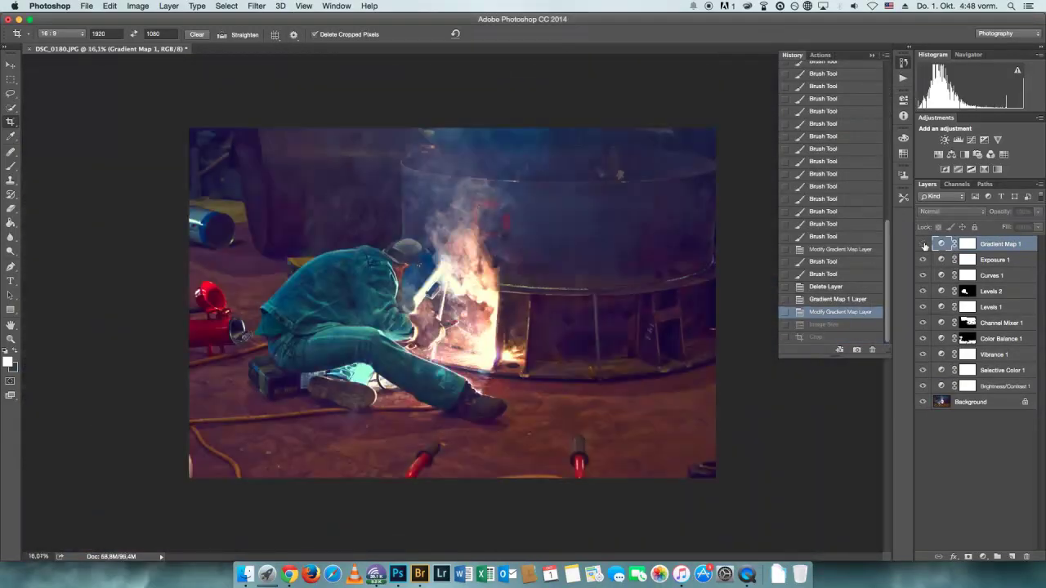
right_click(1001, 244)
click(984, 556)
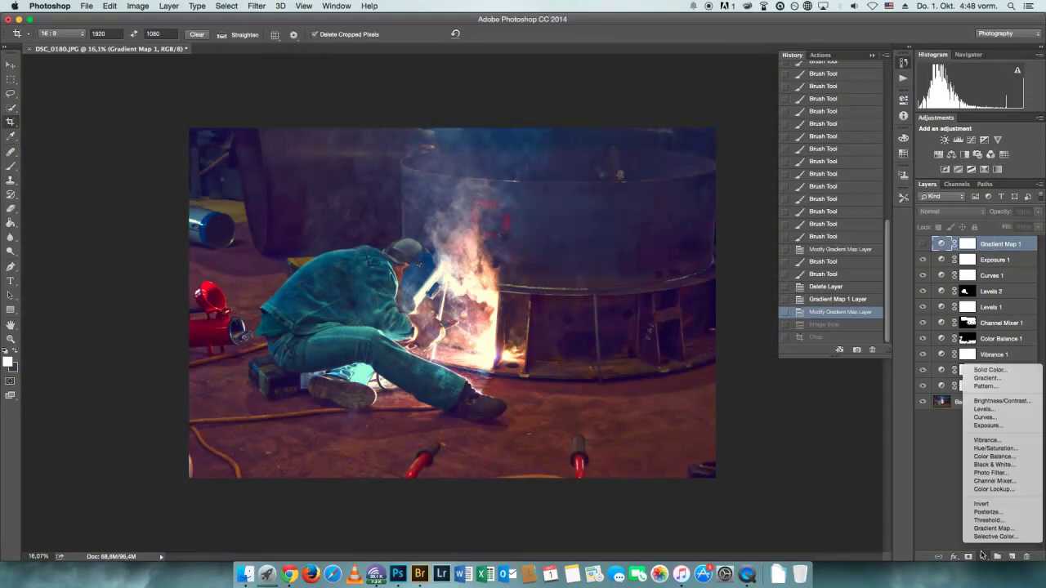
click(256, 7)
click(11, 106)
click(971, 402)
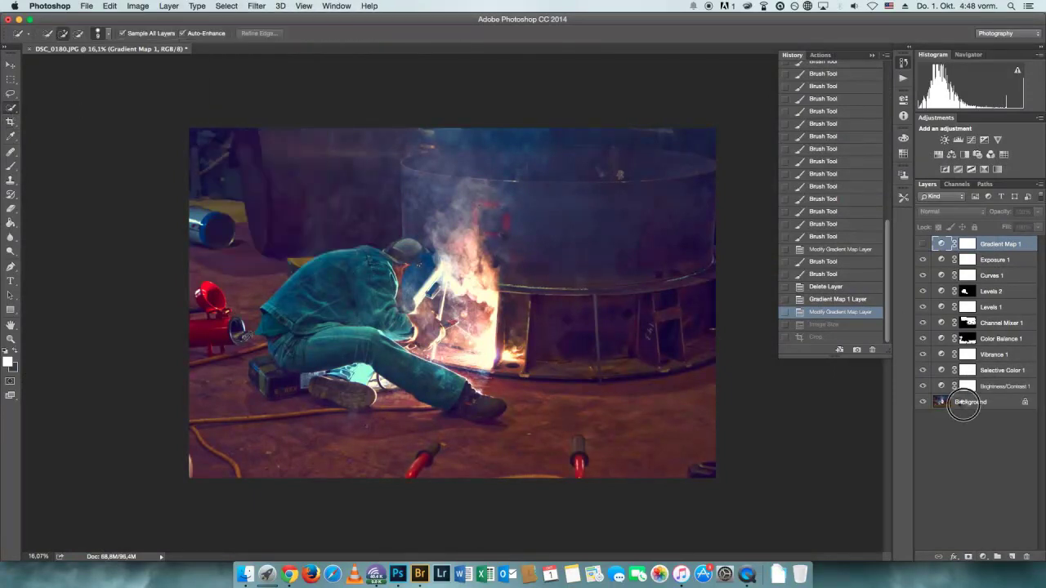
Quick-select the welder, the upper barrel, his body, legs and boots.
drag(425, 281, 646, 314)
drag(667, 223, 482, 266)
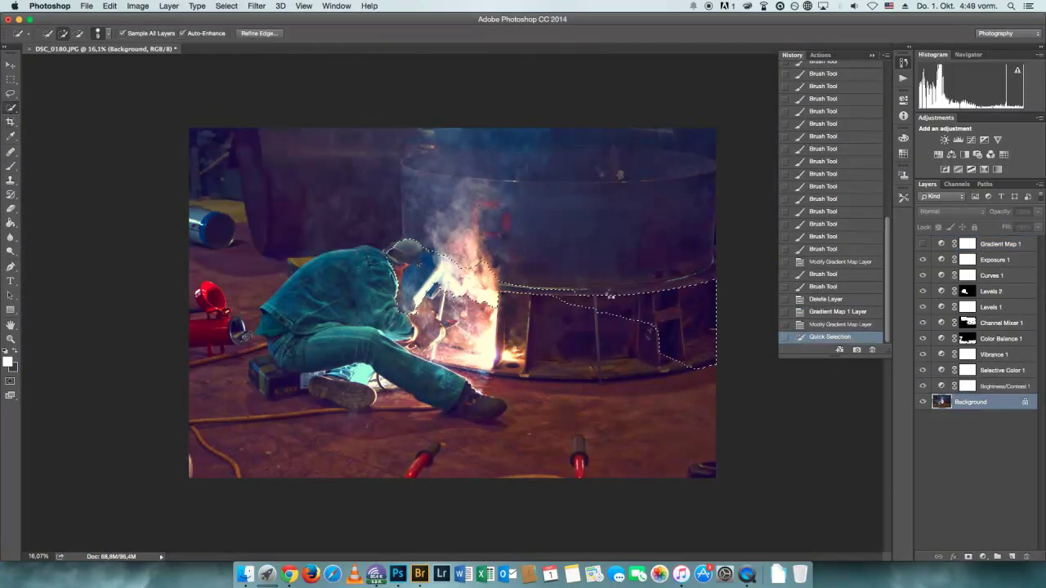
drag(559, 193, 415, 174)
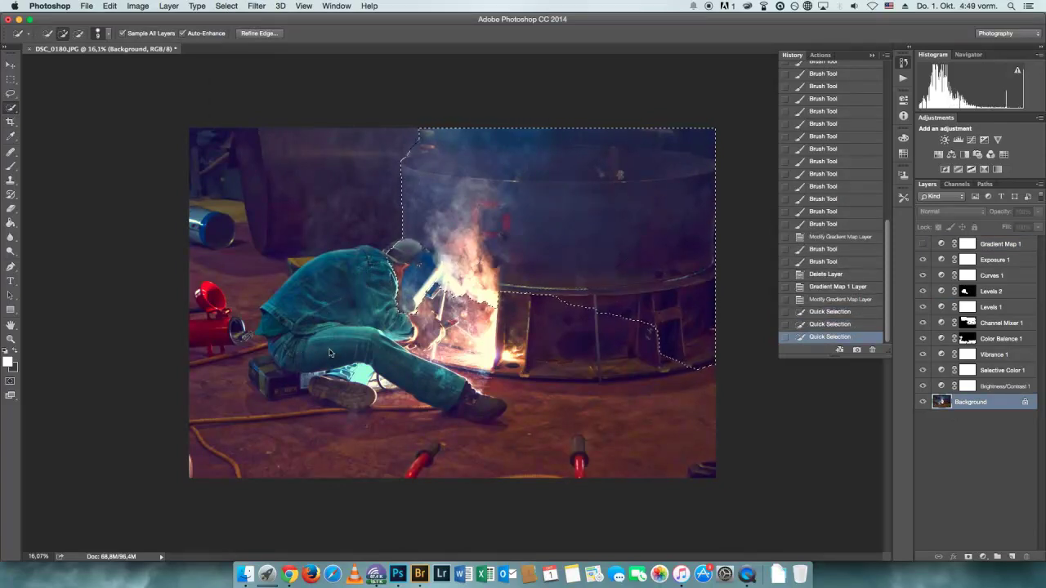
drag(376, 294, 474, 396)
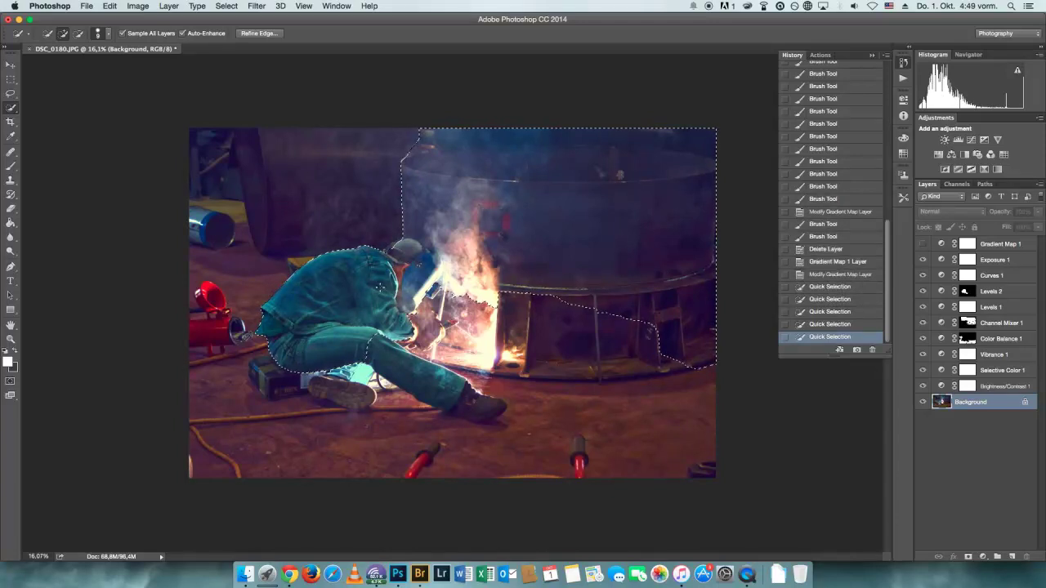
click(496, 409)
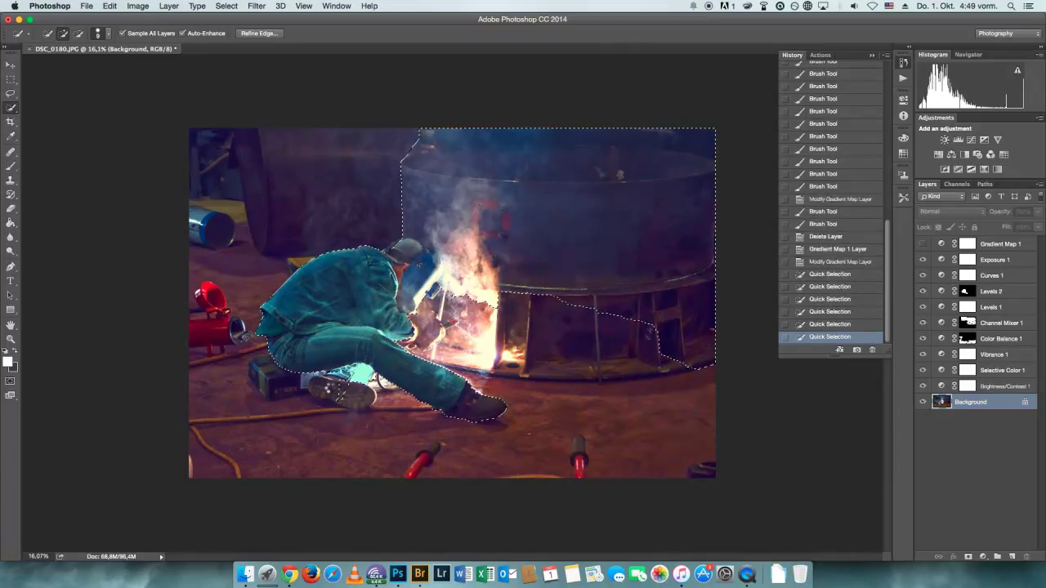
click(323, 390)
mouse_move(344, 396)
mouse_down()
mouse_move(374, 398)
mouse_move(274, 384)
mouse_up()
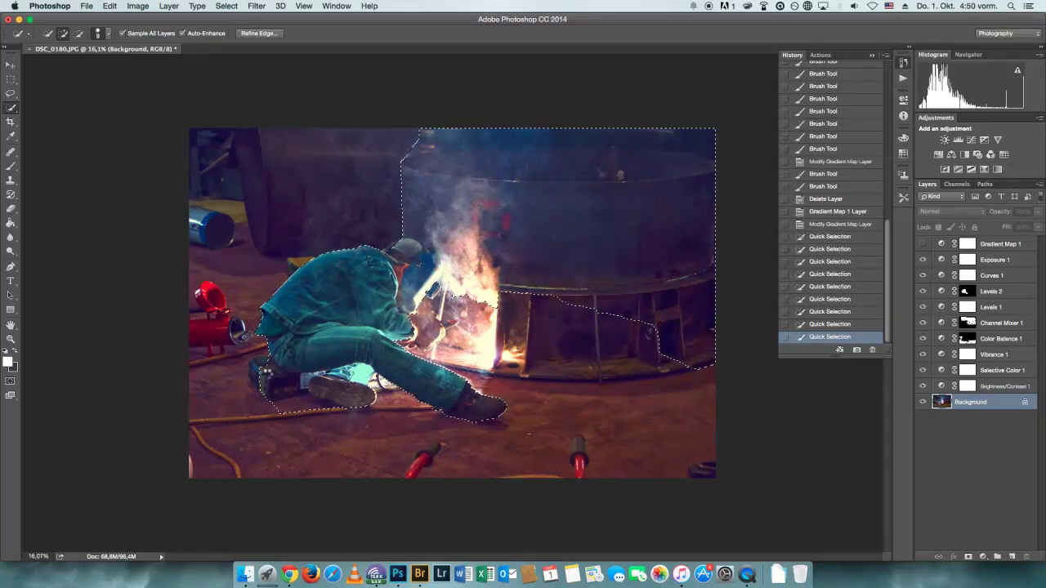
click(265, 372)
drag(252, 364, 260, 393)
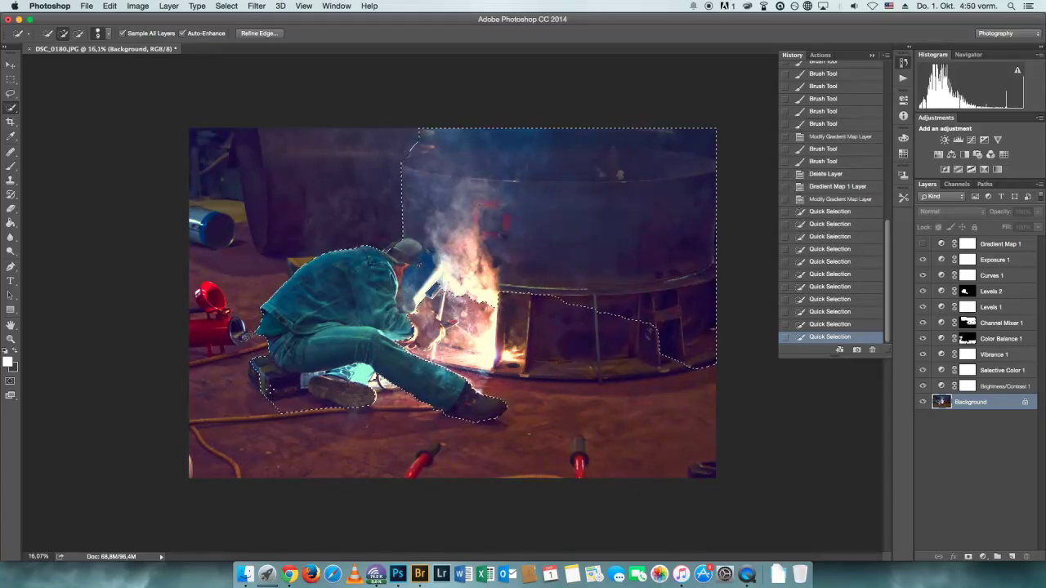
click(258, 385)
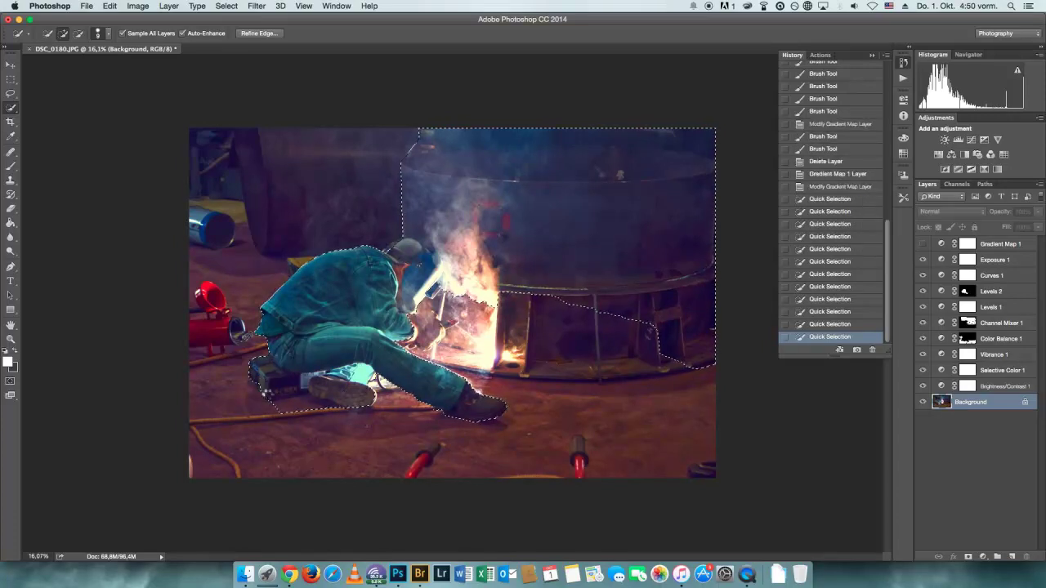
click(259, 386)
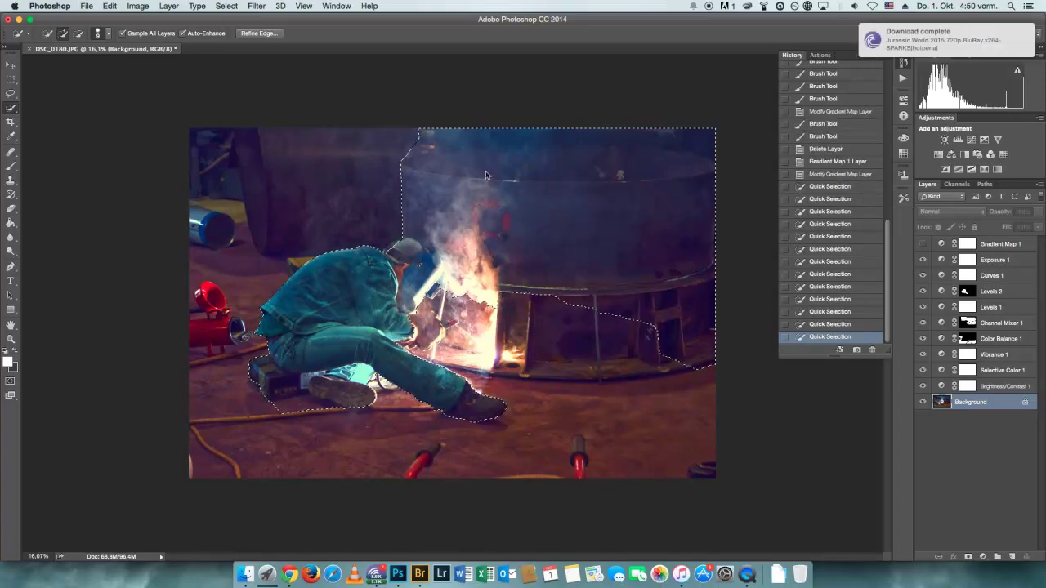
Add the vessel's lower base and the notch near the welding fire to the selection.
click(515, 319)
click(431, 335)
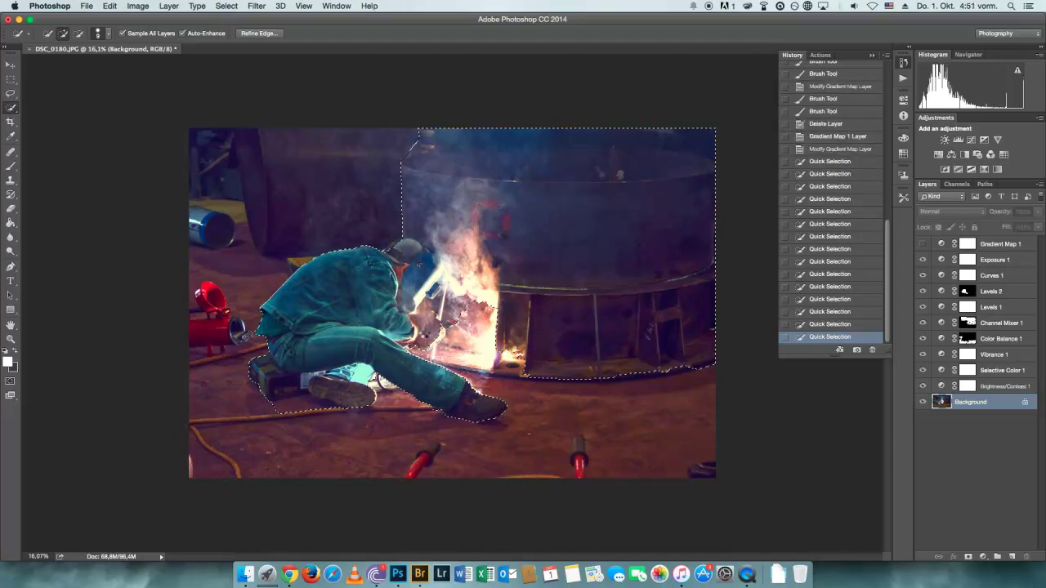
click(425, 332)
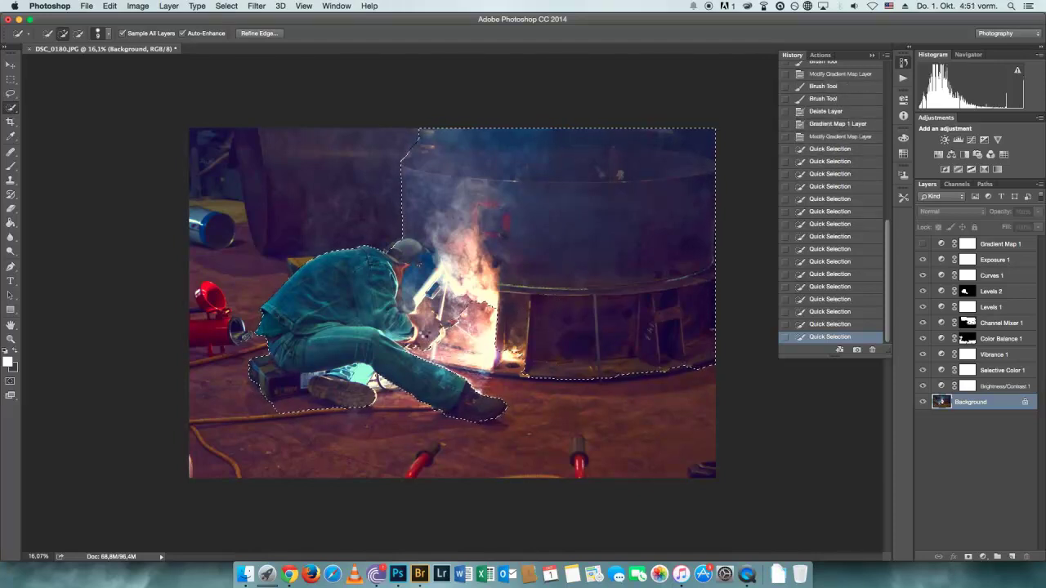
right_click(747, 574)
click(464, 186)
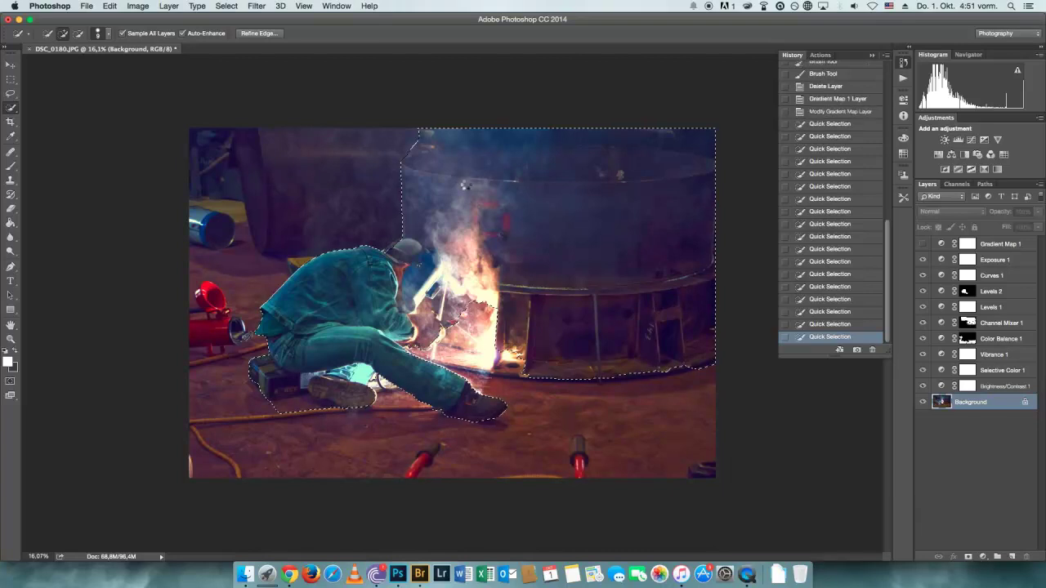
click(470, 315)
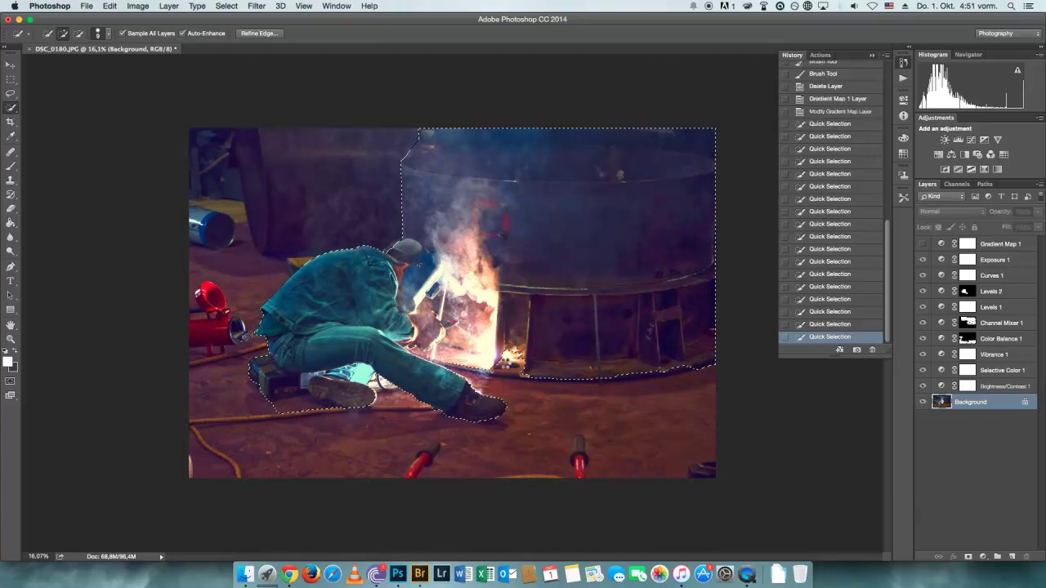
click(507, 365)
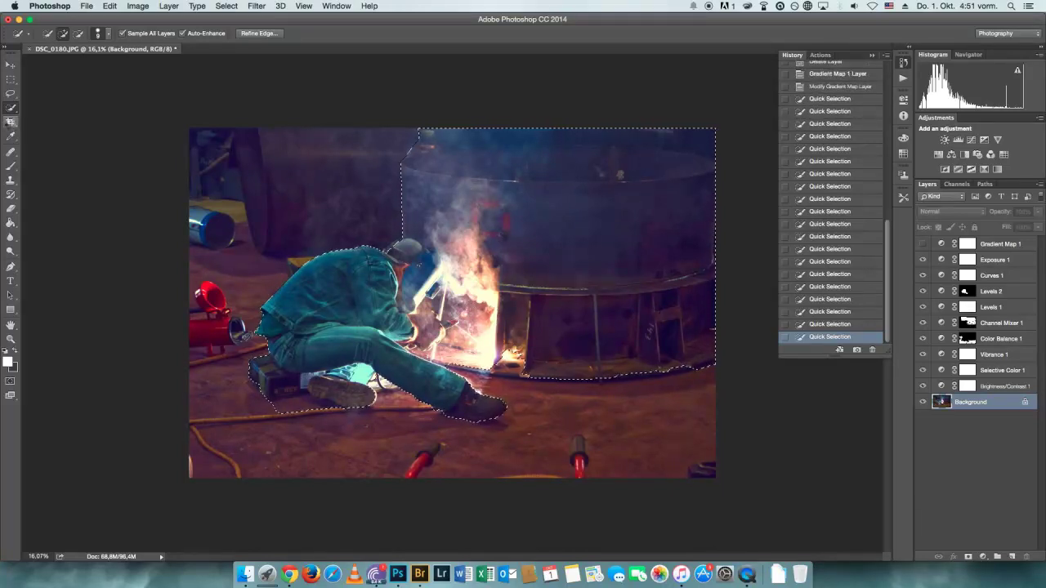
click(473, 385)
Quit Chrome and Bridge, then add a final touch to the selection.
right_click(376, 575)
click(376, 544)
right_click(288, 575)
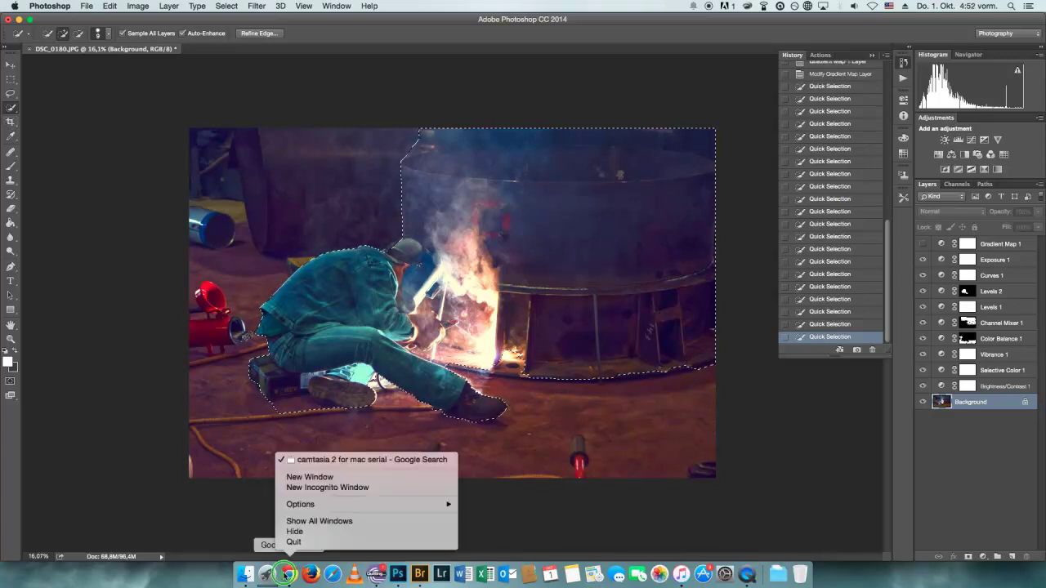
click(294, 541)
right_click(420, 575)
click(423, 541)
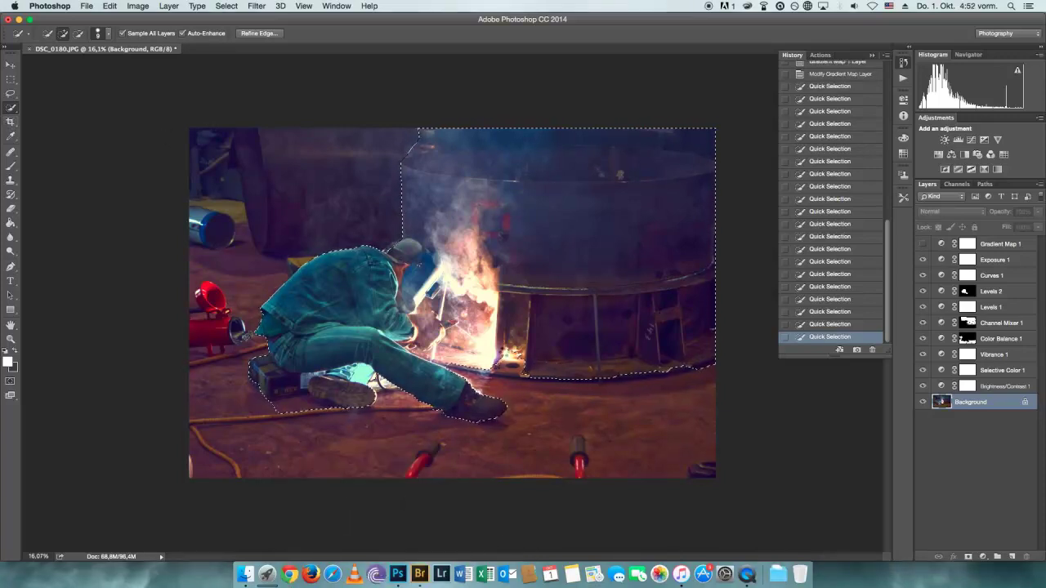
click(504, 355)
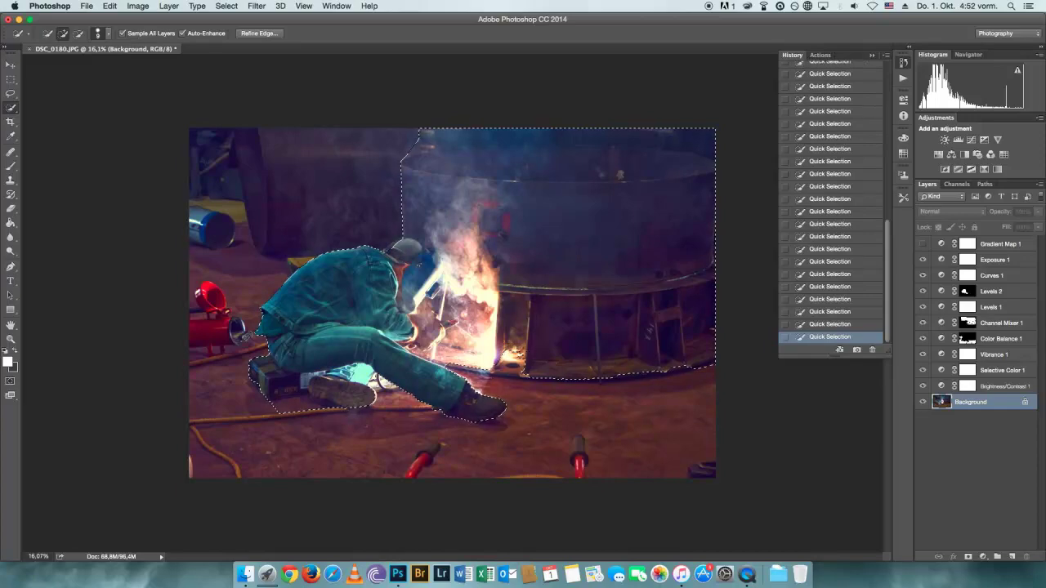
Zoom in and smooth the selection along the vessel's bottom edge, boot and hat brim.
scroll(494, 373, up, 3)
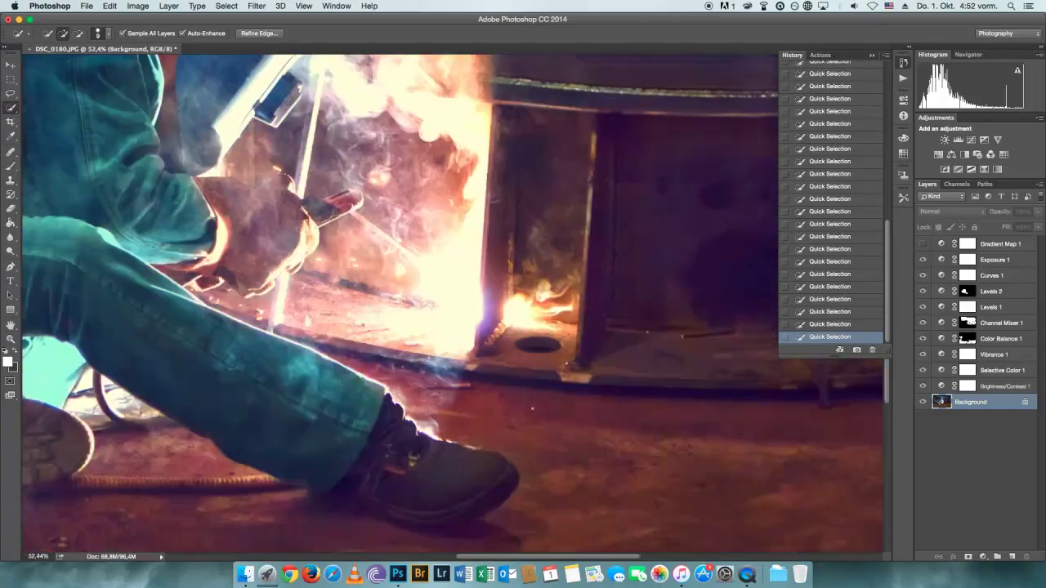
scroll(494, 373, up, 3)
click(527, 338)
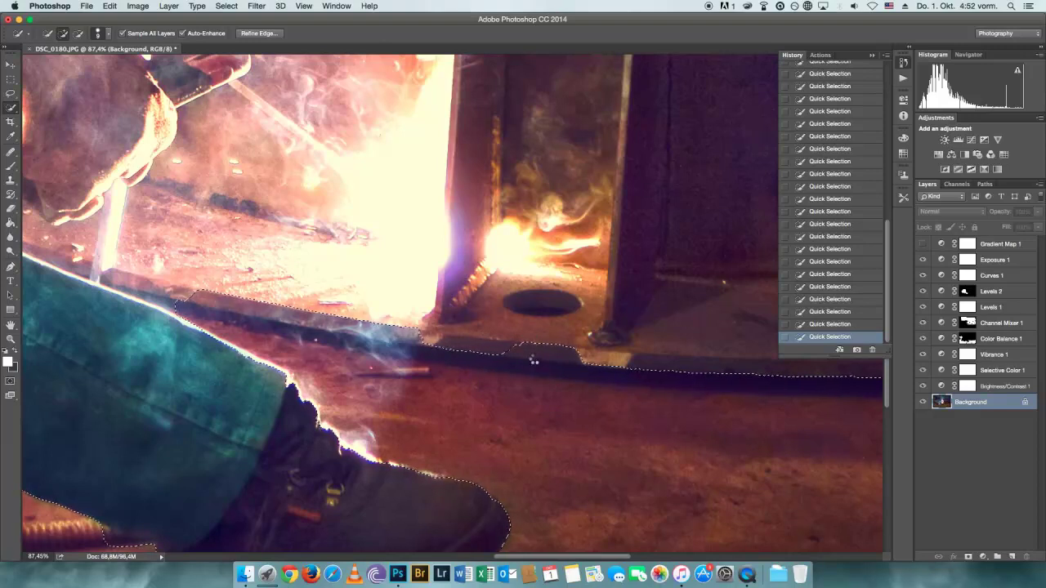
click(432, 347)
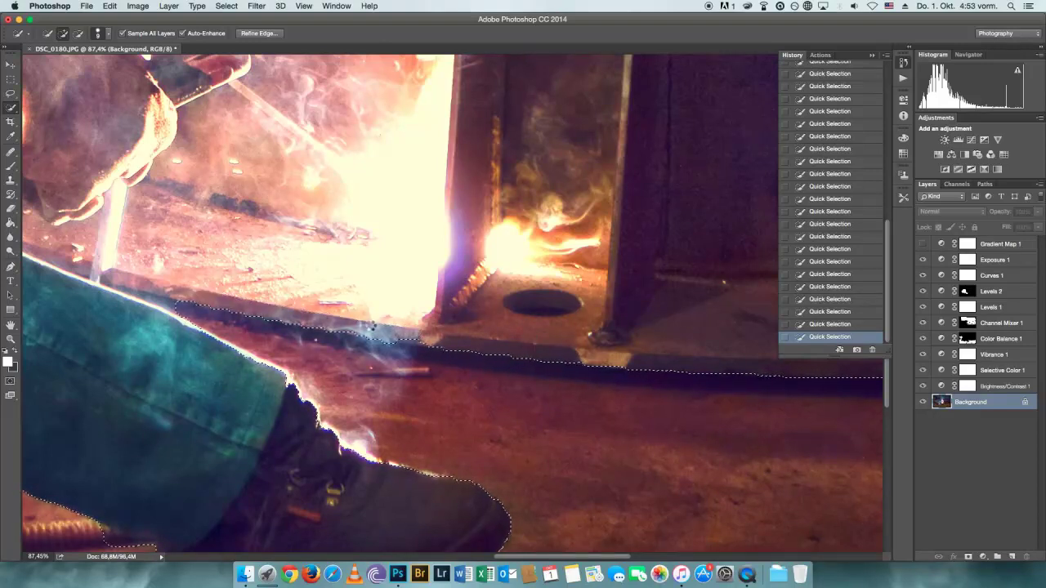
scroll(371, 327, down, 5)
scroll(699, 368, up, 3)
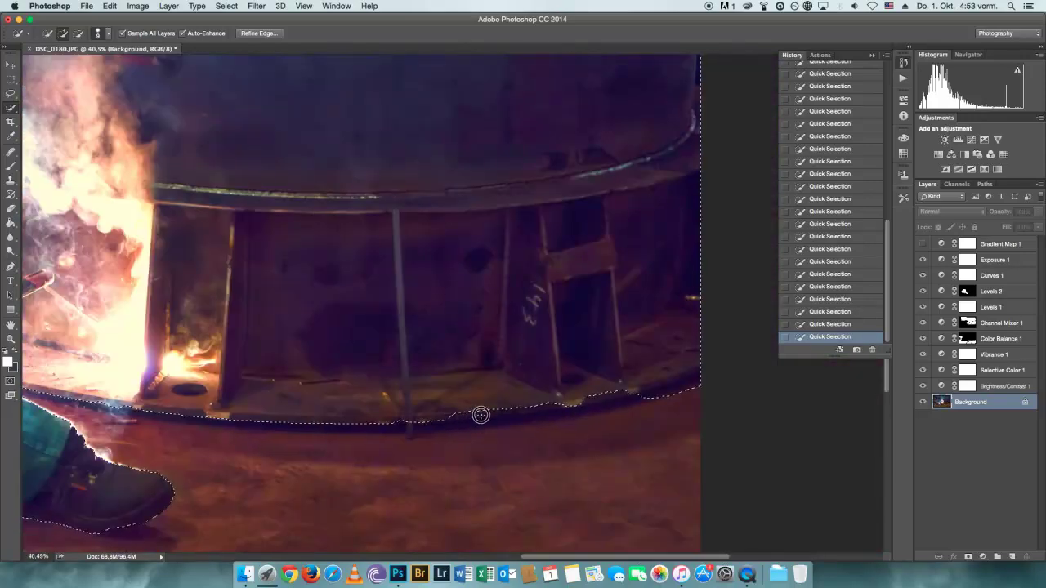
drag(423, 426, 700, 383)
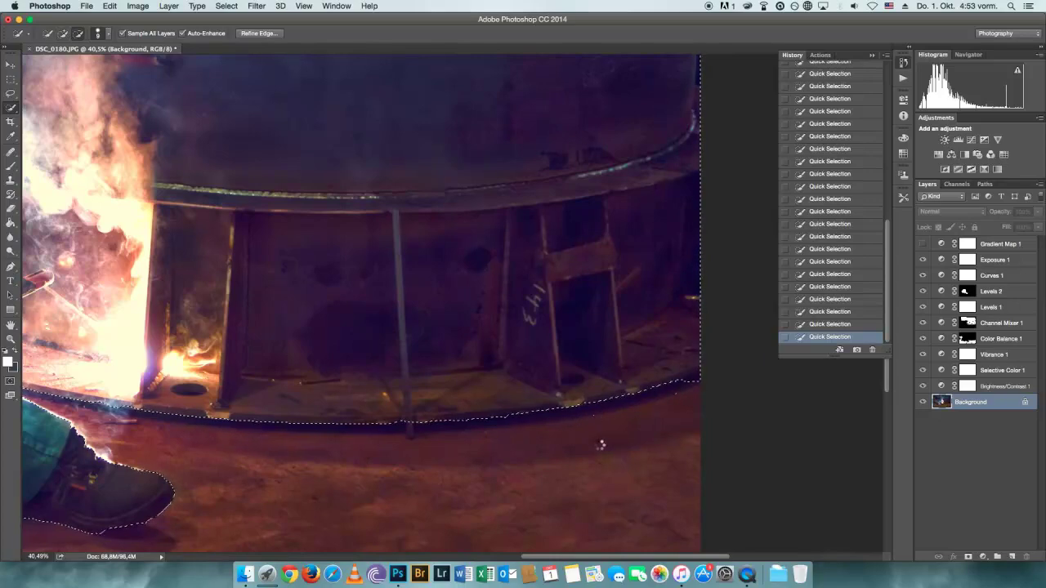
scroll(255, 464, down, 5)
scroll(293, 359, up, 6)
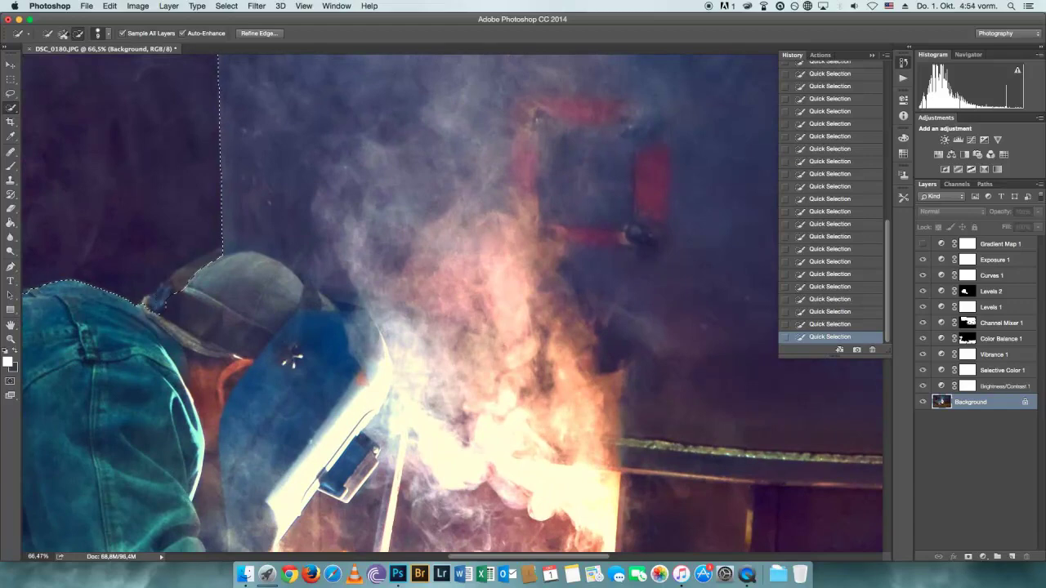
mouse_move(155, 299)
mouse_down()
mouse_move(173, 309)
mouse_move(403, 284)
mouse_up()
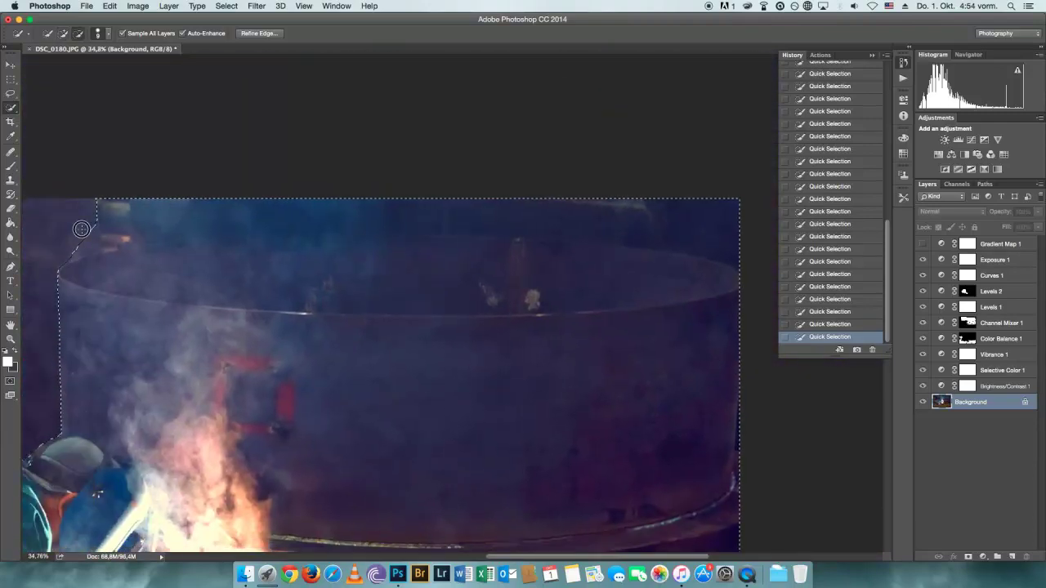
Try subtracting the area above the rim, then revert to an earlier selection in History.
drag(626, 253, 532, 292)
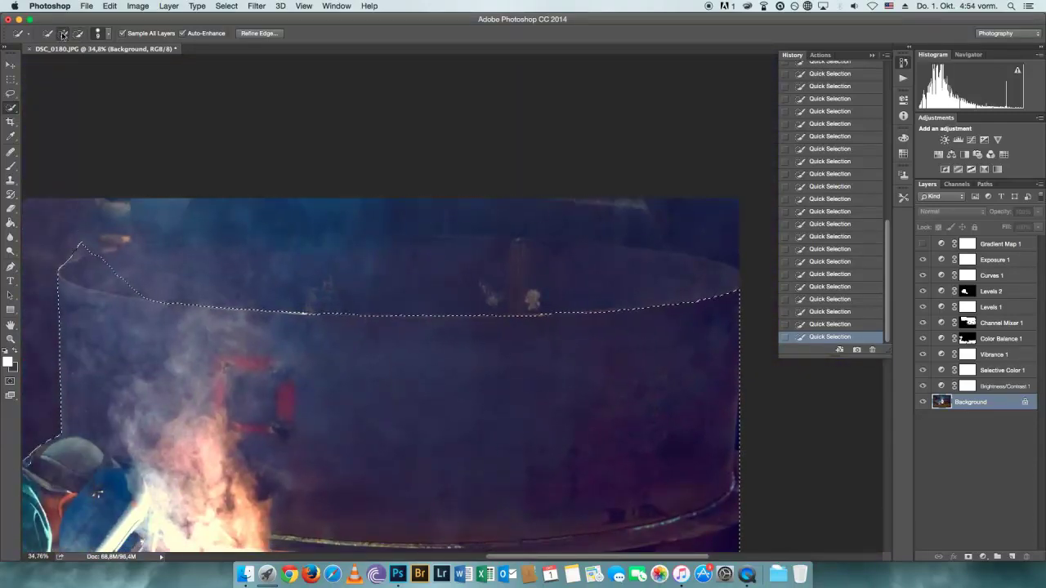
mouse_move(124, 279)
mouse_down()
mouse_move(716, 288)
mouse_move(616, 273)
mouse_move(175, 280)
mouse_up()
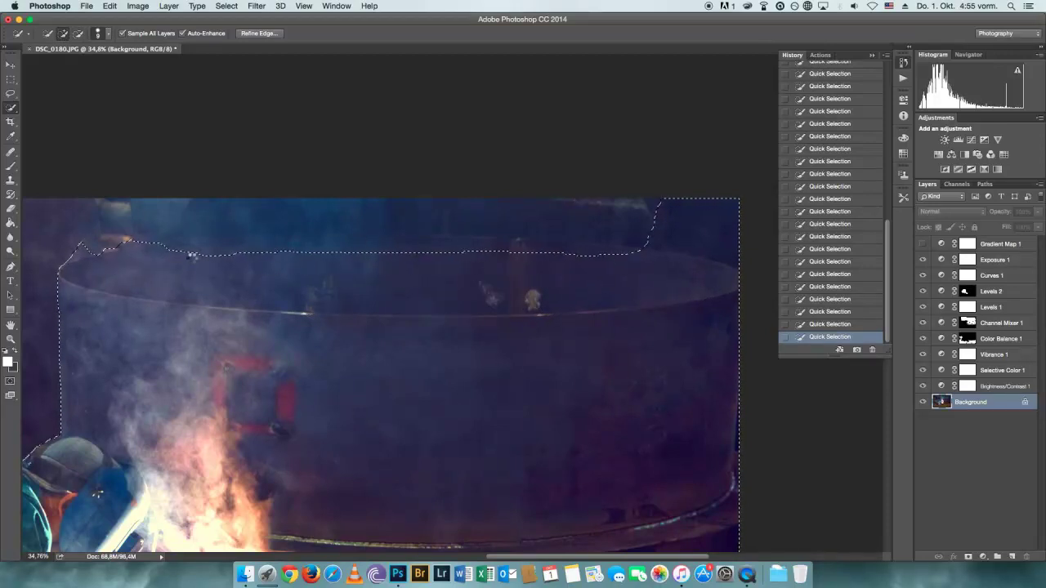
scroll(204, 237, up, 2)
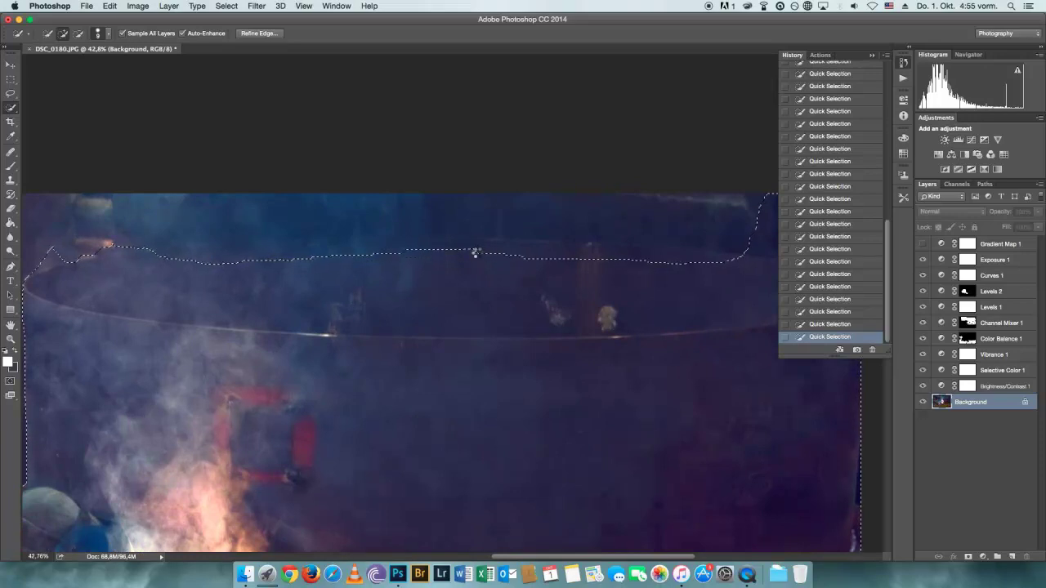
click(833, 287)
click(903, 62)
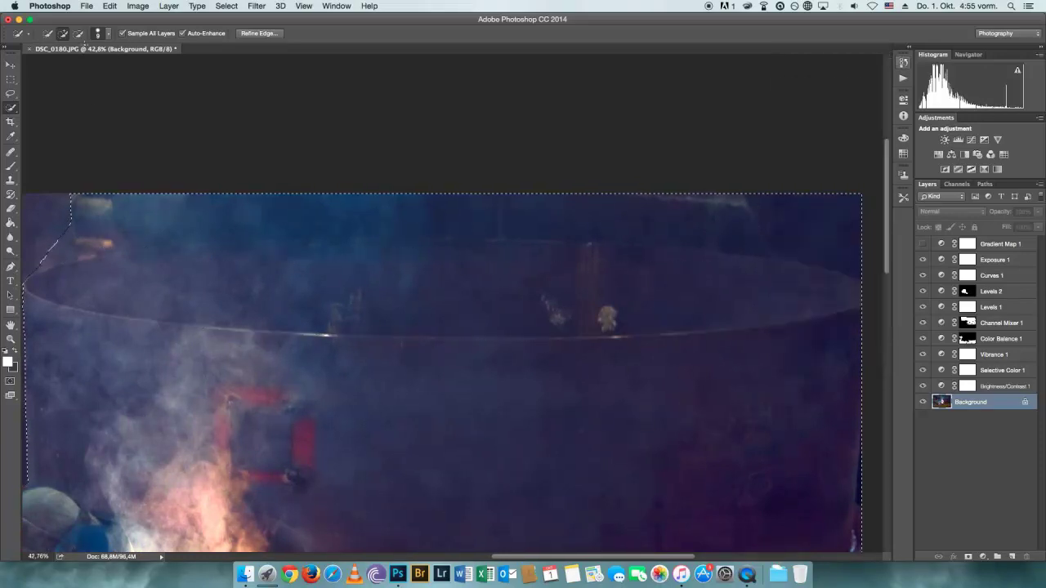
Remove the background above the pot rim and add the rim back into the selection.
drag(427, 202, 614, 217)
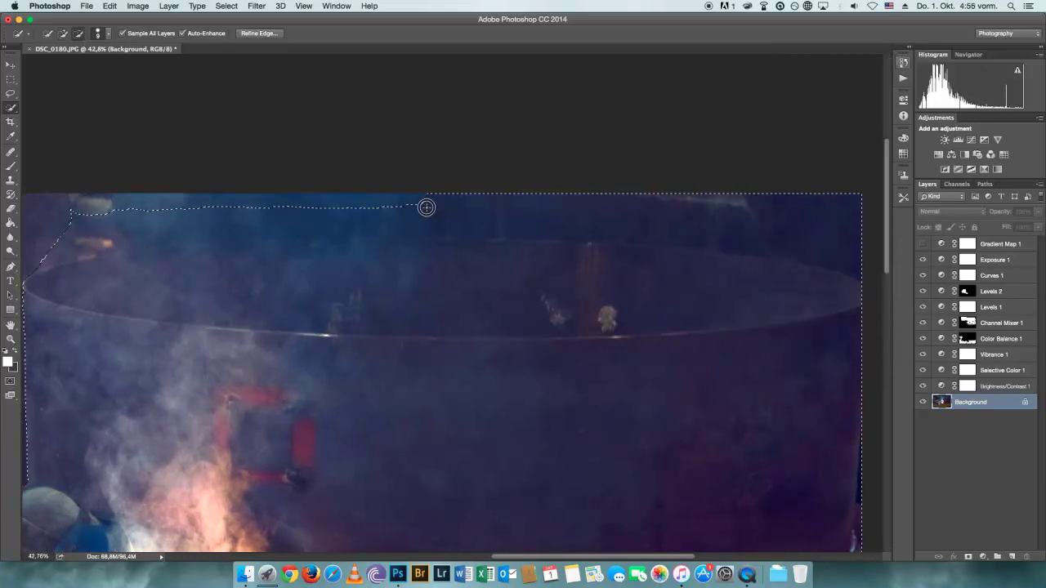
drag(426, 207, 817, 270)
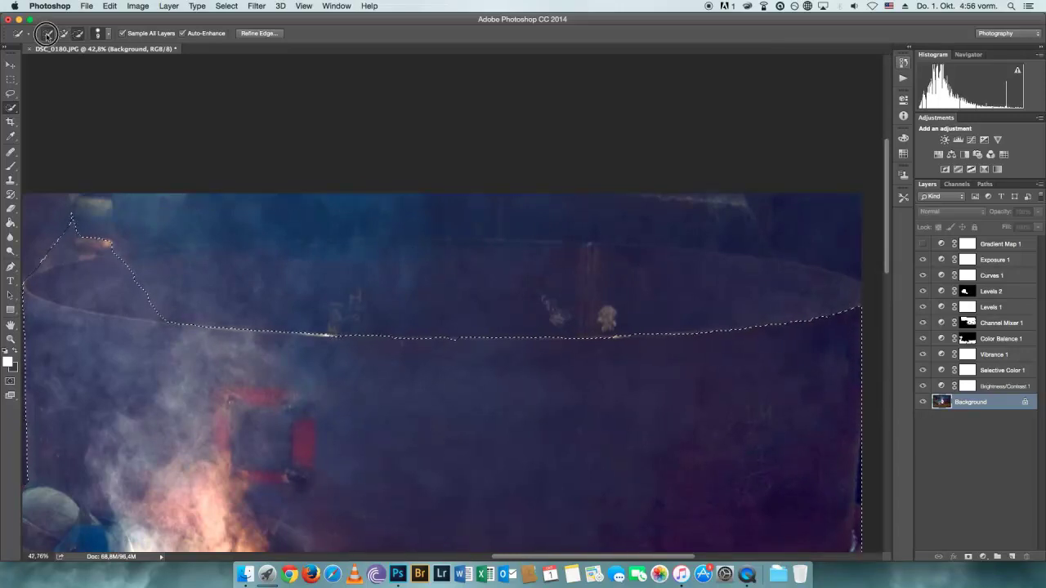
drag(327, 301, 350, 355)
scroll(760, 207, down, 5)
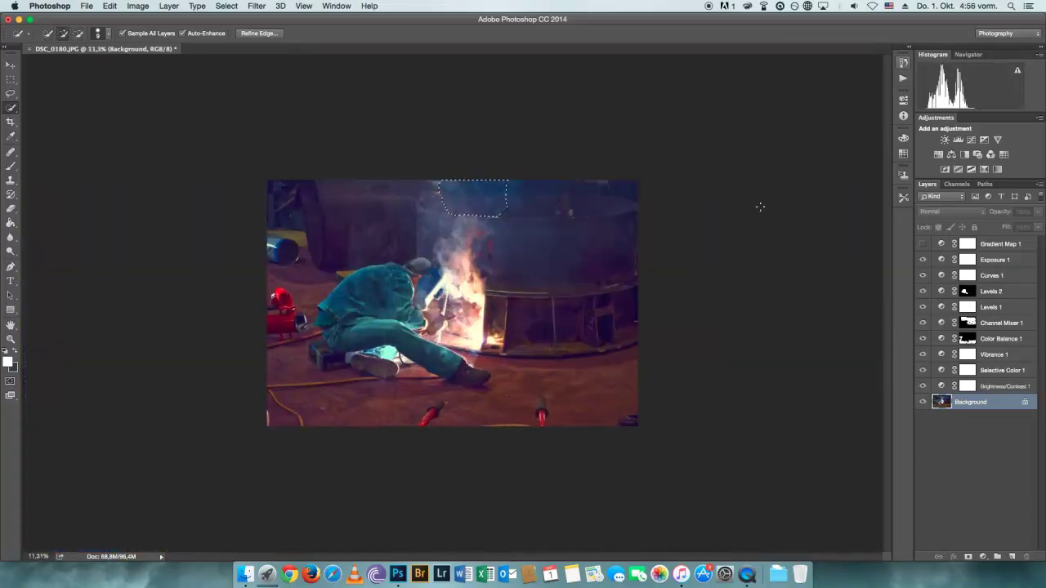
click(903, 62)
click(830, 324)
scroll(614, 162, up, 5)
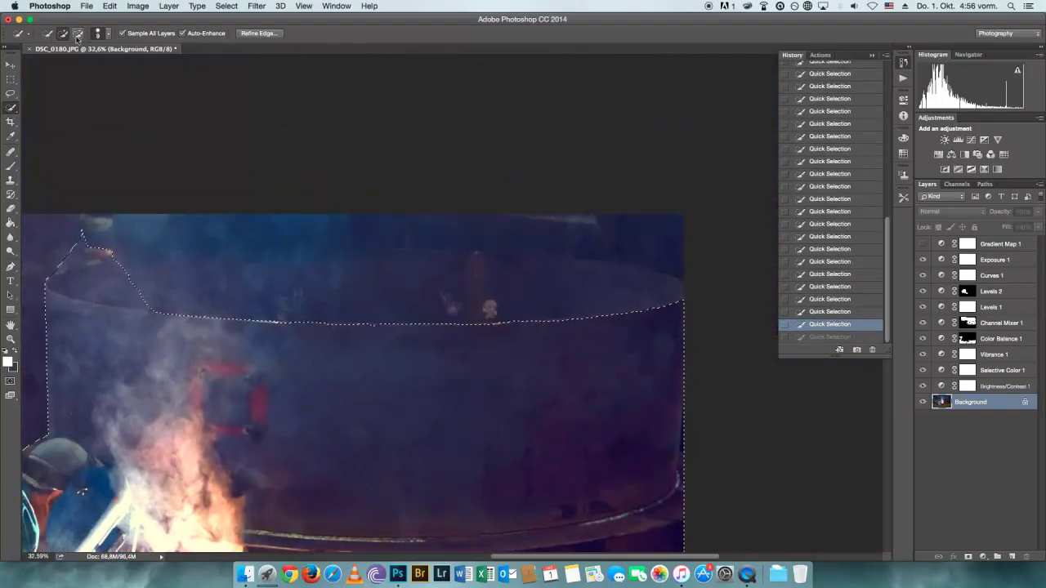
drag(683, 303, 654, 303)
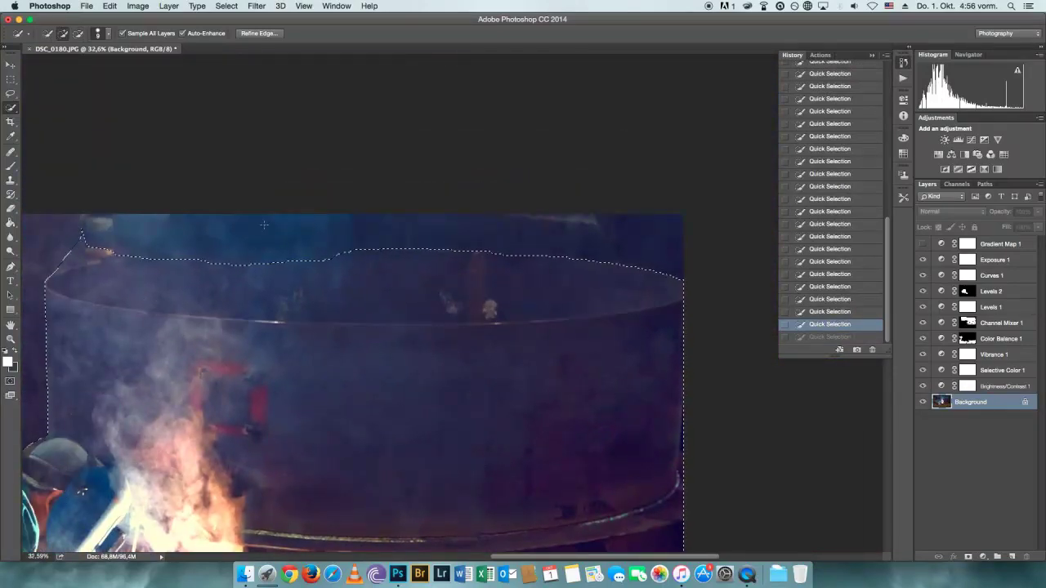
click(261, 267)
scroll(261, 267, up, 3)
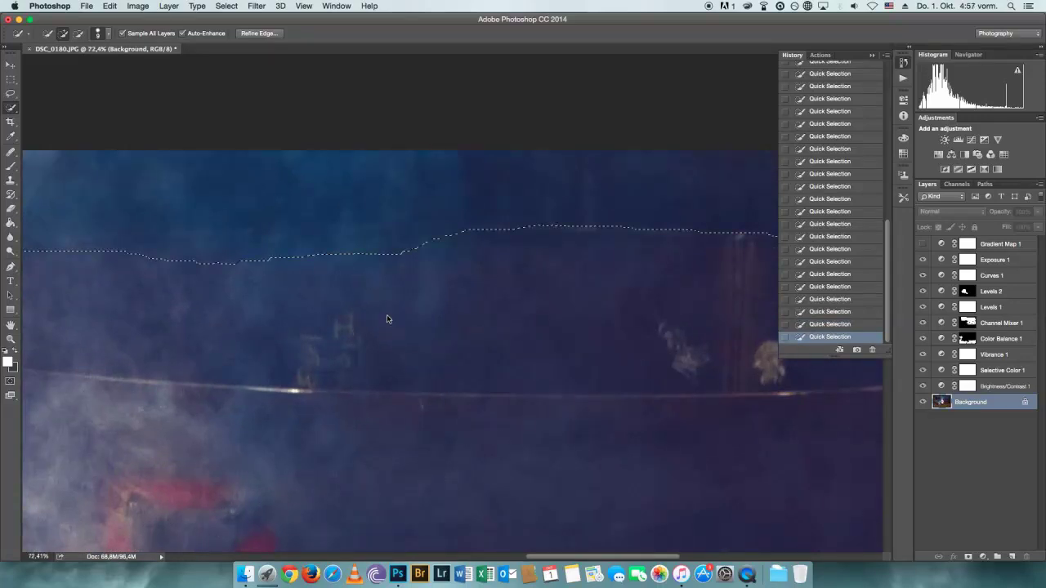
Zoom in and reshape the selection to hug the rim's curved left corner.
scroll(387, 319, left, 3)
scroll(387, 319, up, 1)
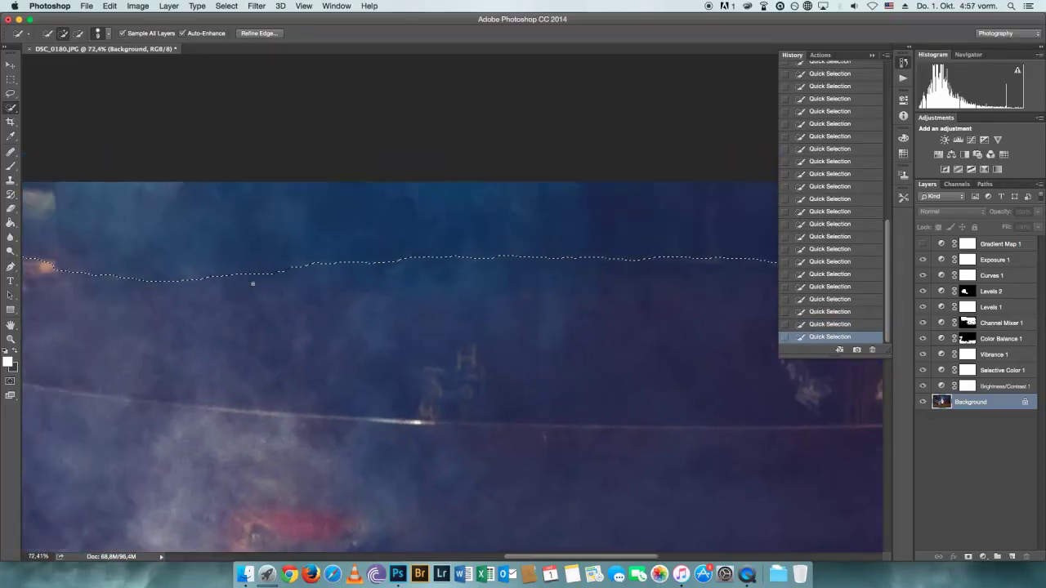
click(141, 280)
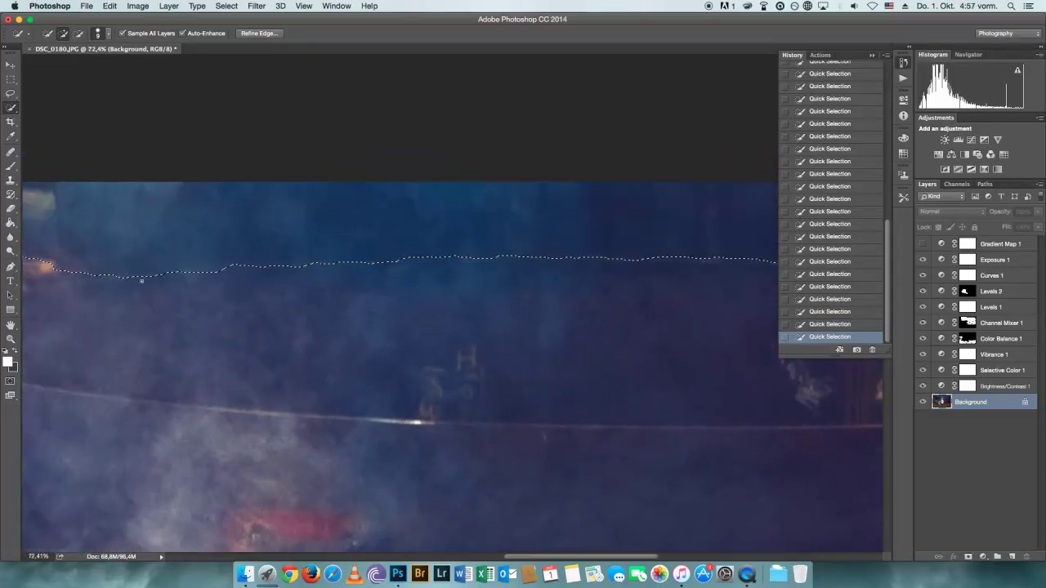
scroll(249, 505, left, 6)
scroll(248, 505, up, 1)
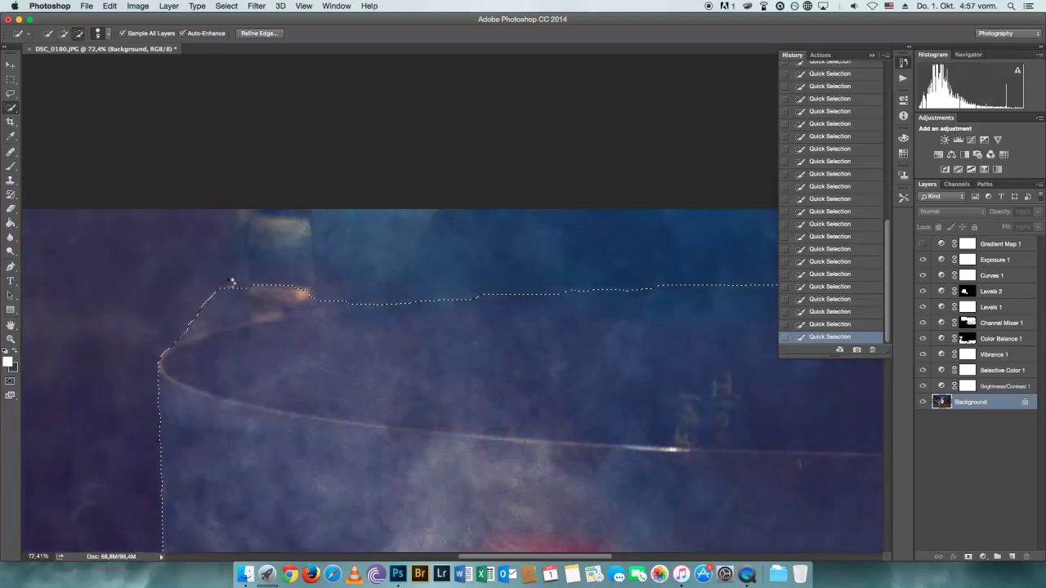
drag(231, 283, 205, 355)
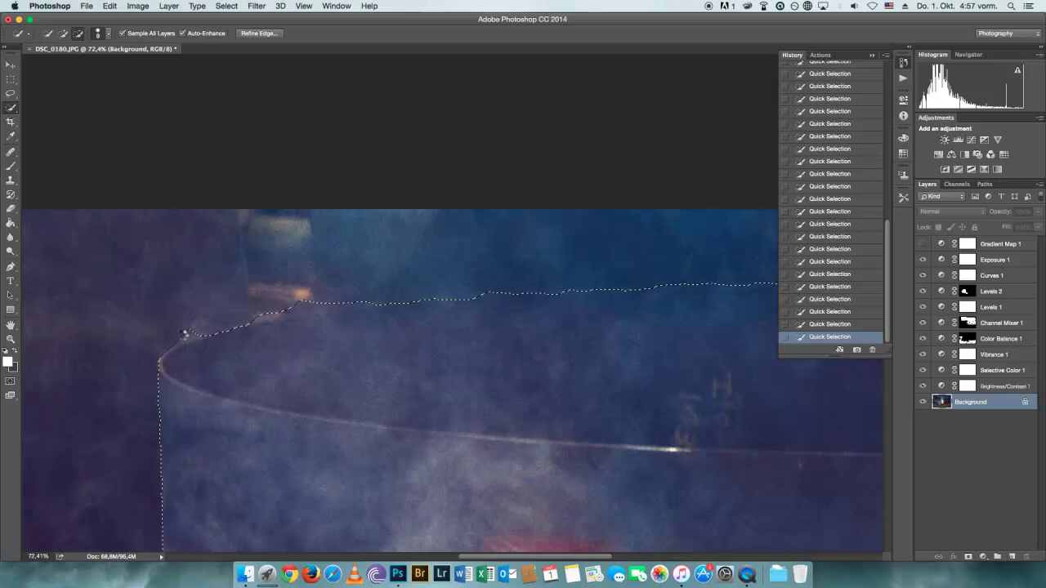
click(185, 333)
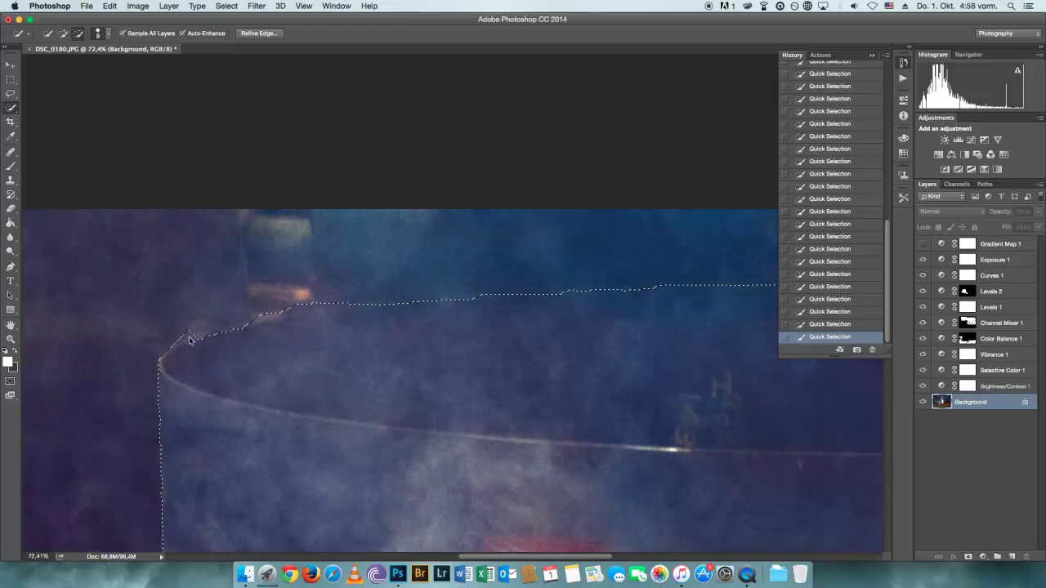
scroll(193, 331, up, 1)
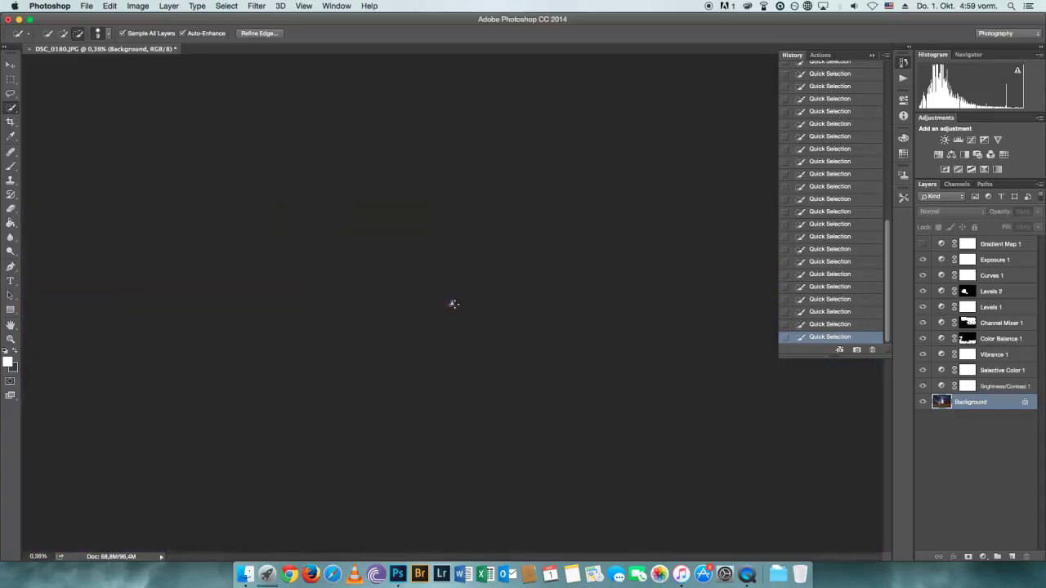
Subtract the floor below the box from the welder-and-tank selection.
scroll(454, 307, down, 3)
drag(245, 413, 343, 406)
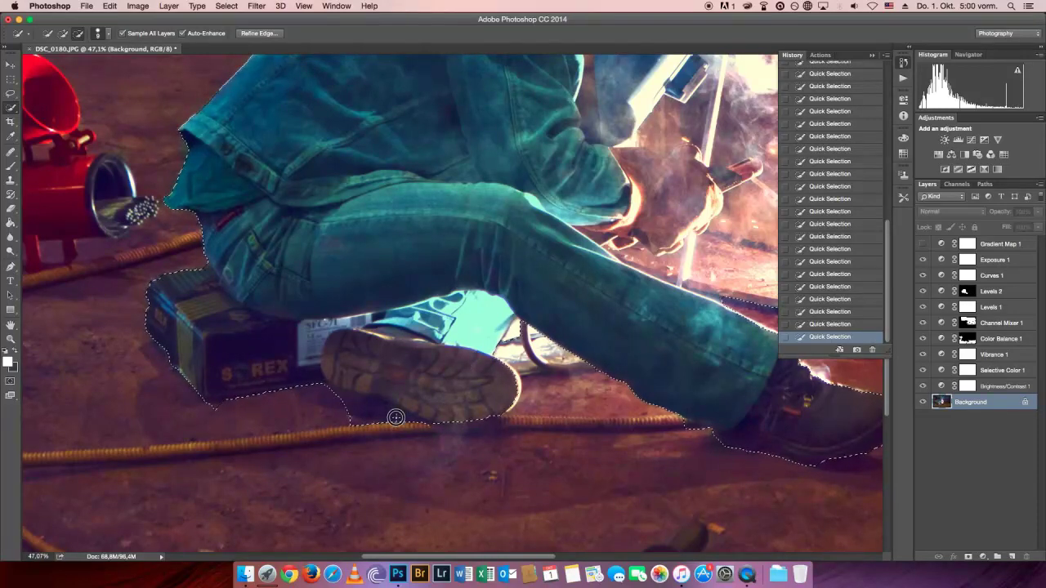
scroll(357, 413, down, 5)
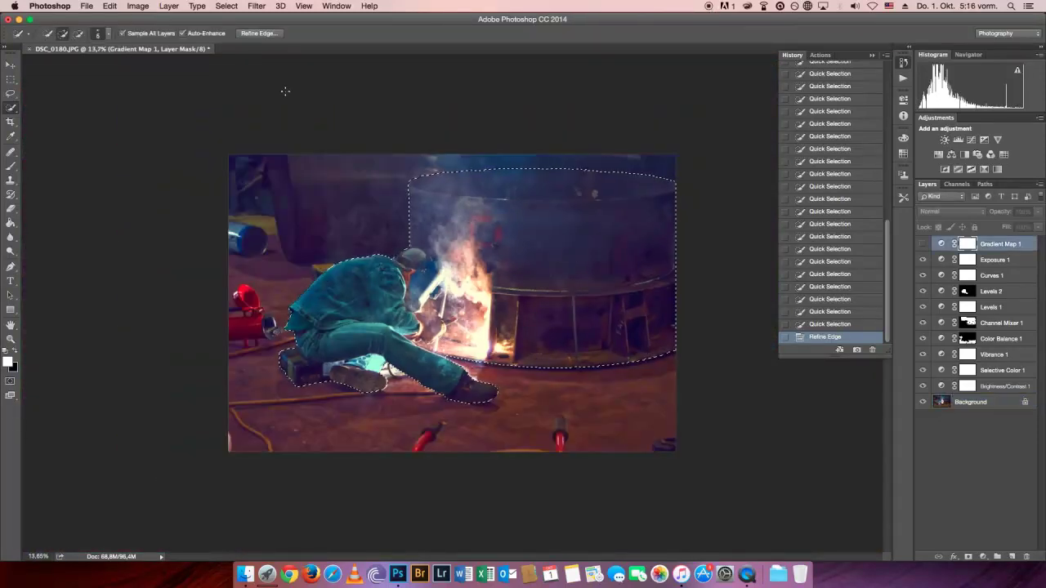
Invert the selection and start a 10 px Field Blur on the Background layer.
click(227, 6)
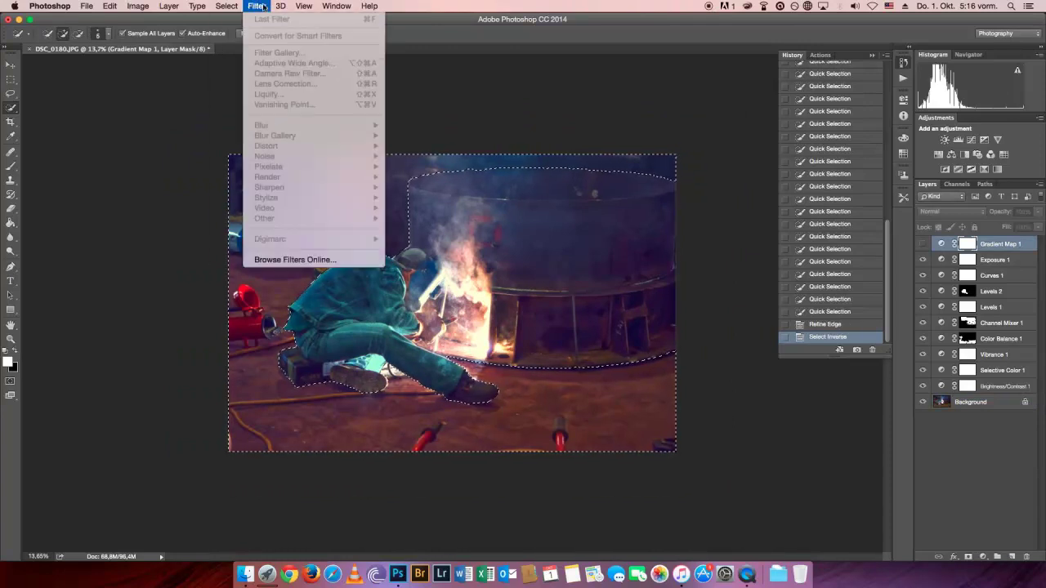
click(245, 49)
click(169, 5)
click(256, 6)
key(alt+comma)
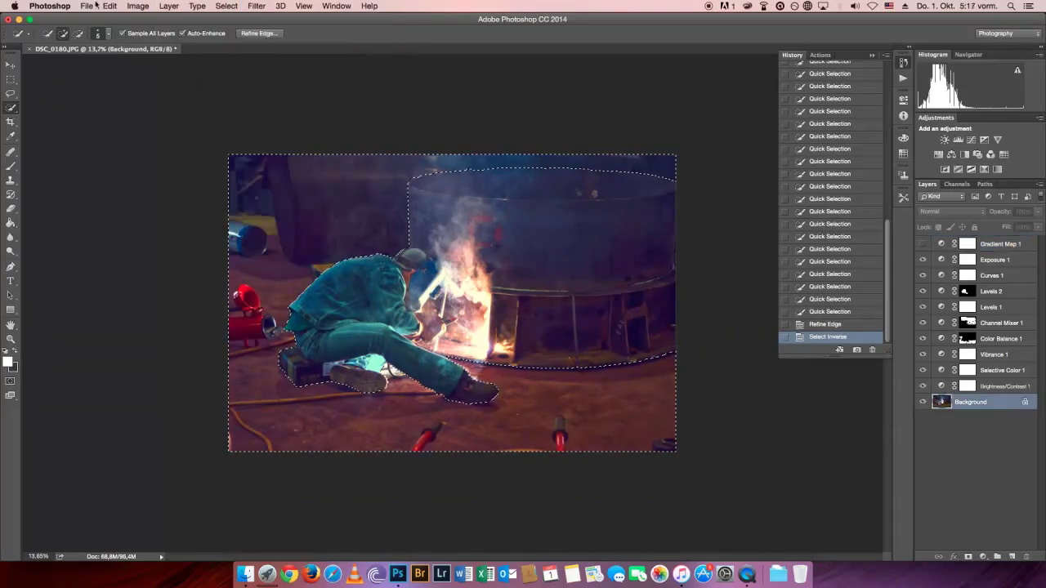
click(412, 136)
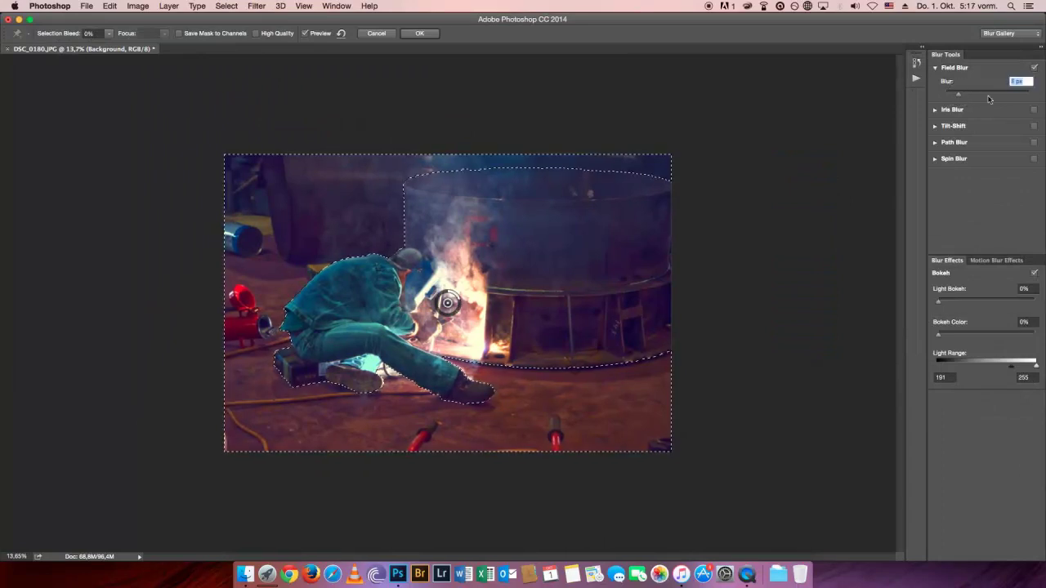
text(10)
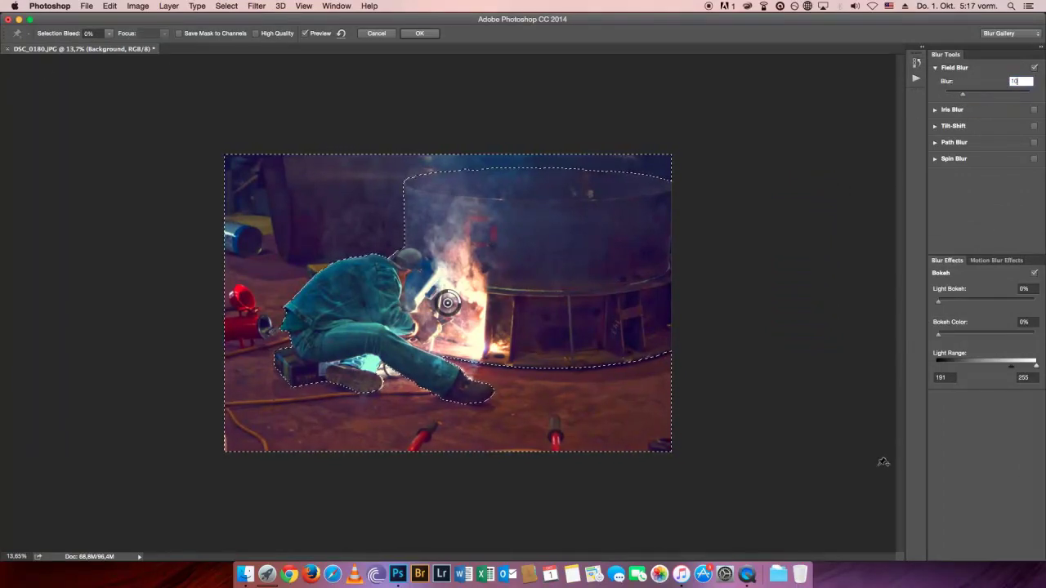
Raise light bokeh, try Tilt-Shift and Path Blur (taper 40%), then apply the blur.
drag(987, 302, 1015, 302)
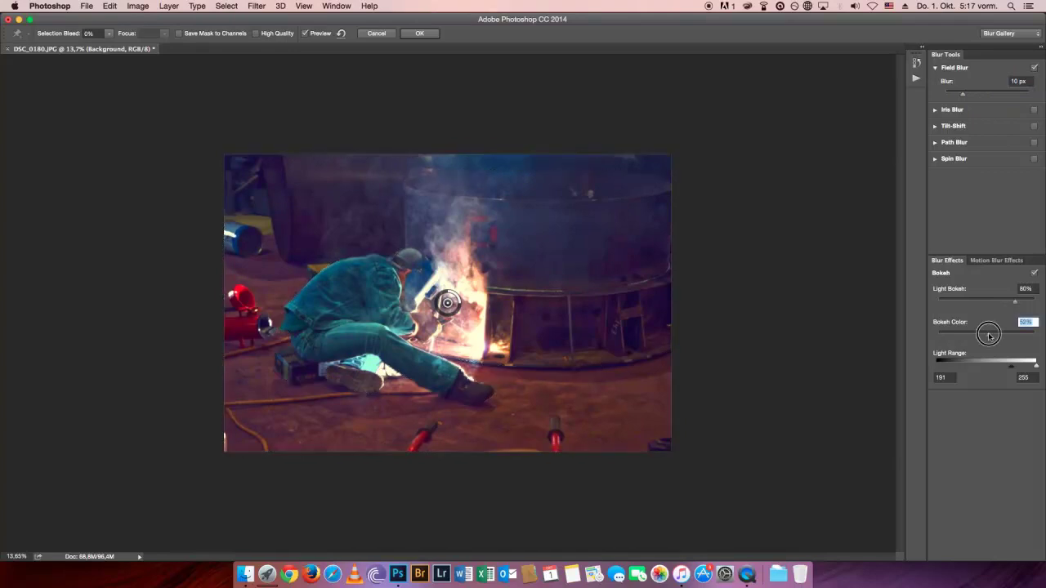
click(1034, 126)
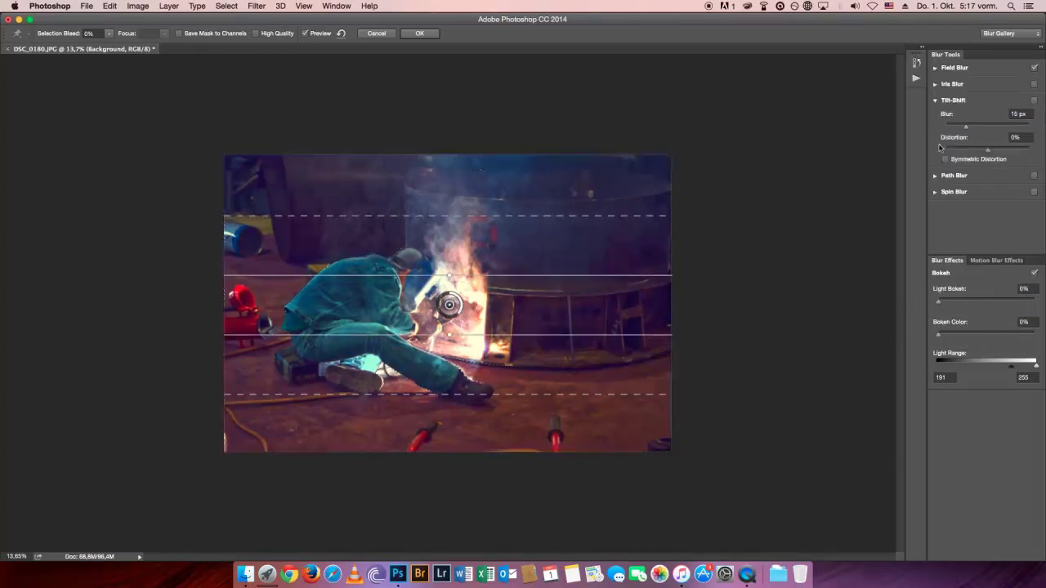
click(1034, 101)
click(1034, 116)
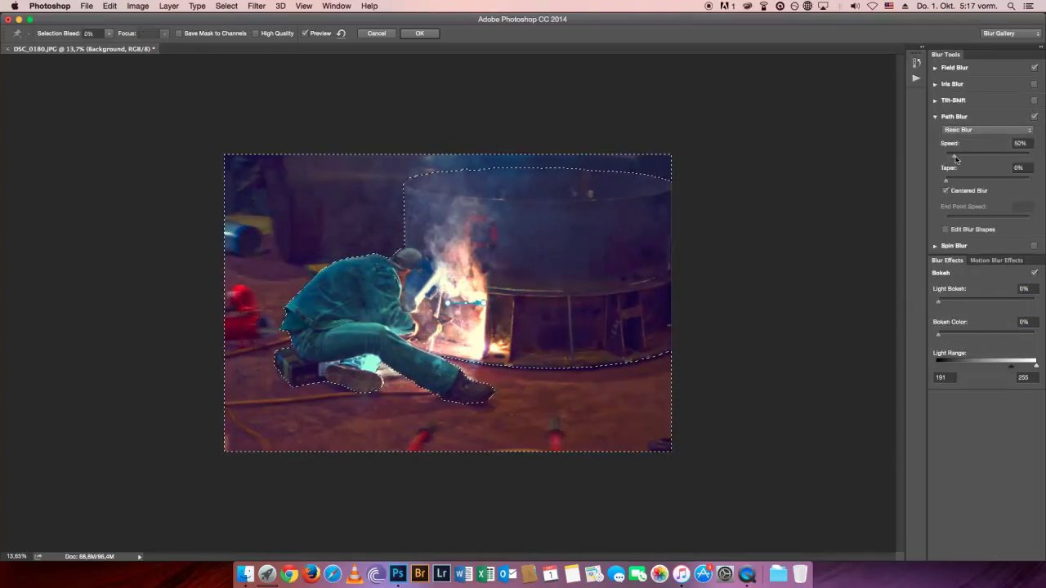
drag(955, 156, 1009, 179)
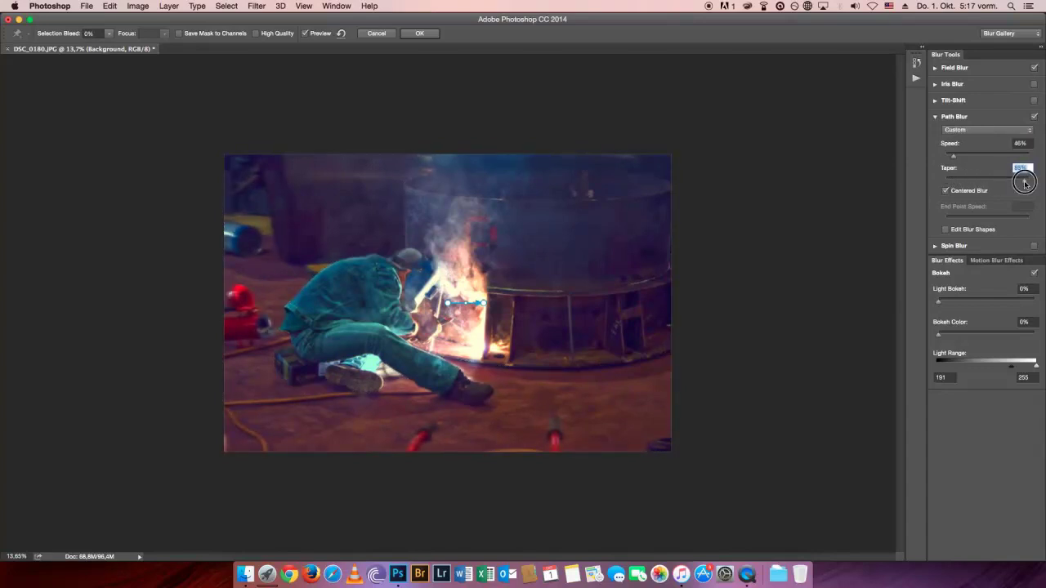
drag(953, 155, 958, 161)
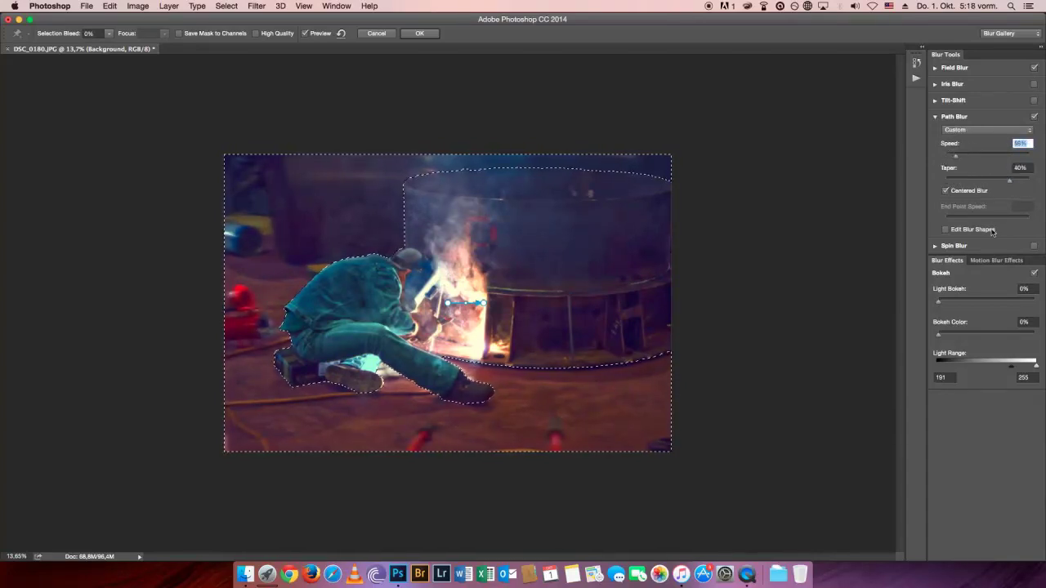
key(Escape)
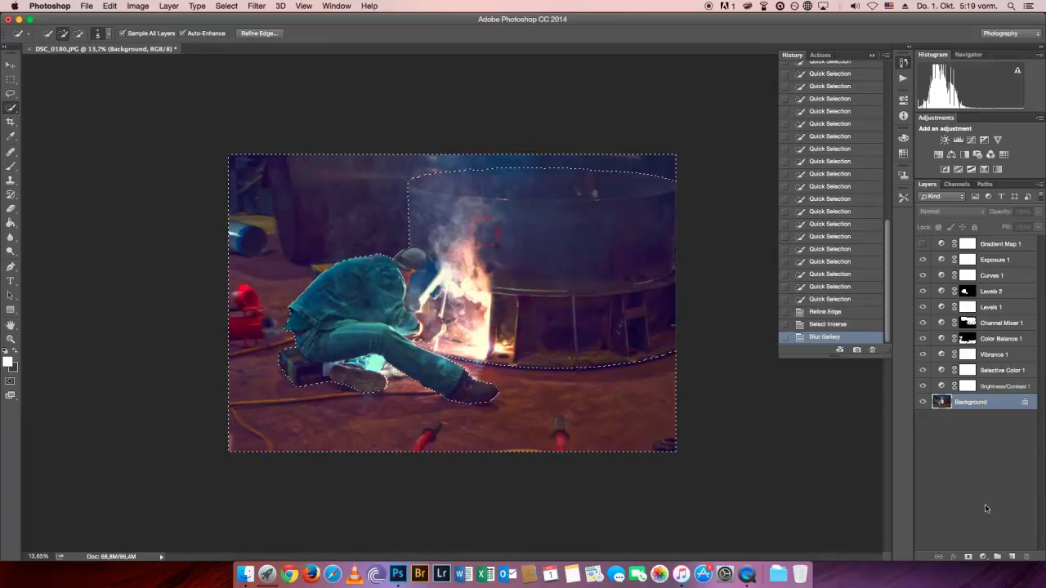
Restore the selection and add trial Black & White and Gradient Map adjustments.
key(super+d)
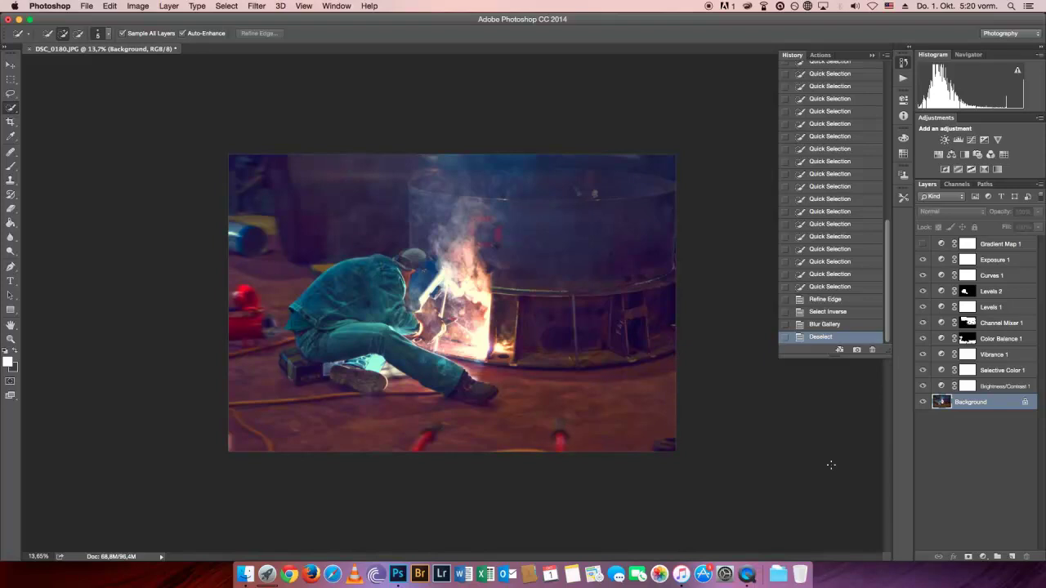
click(988, 262)
click(222, 7)
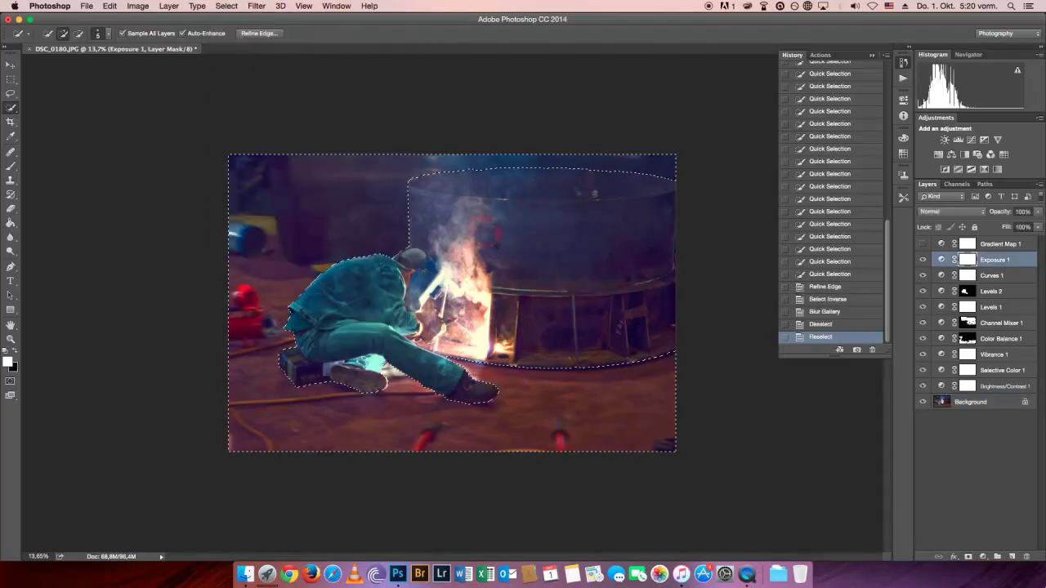
click(983, 556)
click(1002, 466)
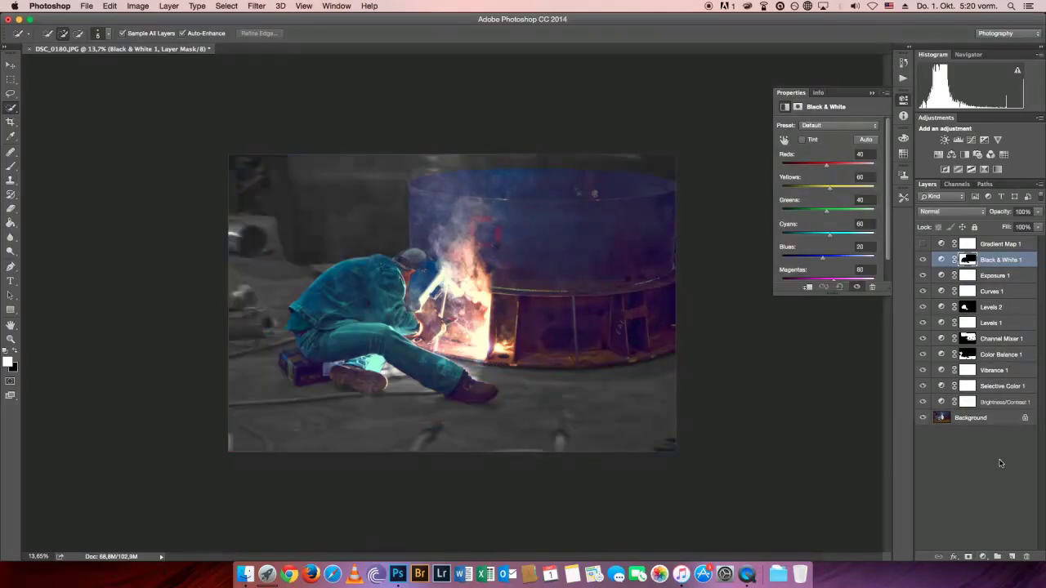
click(997, 556)
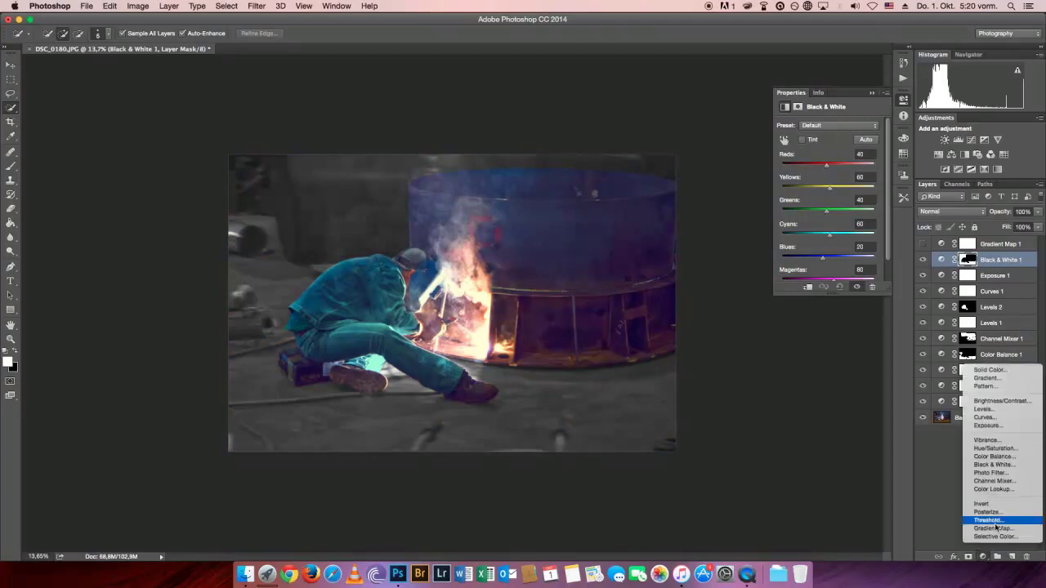
click(993, 532)
click(825, 128)
key(Escape)
Undo the inverting gradient map and revert History to the Reselect state.
key(ctrl+z)
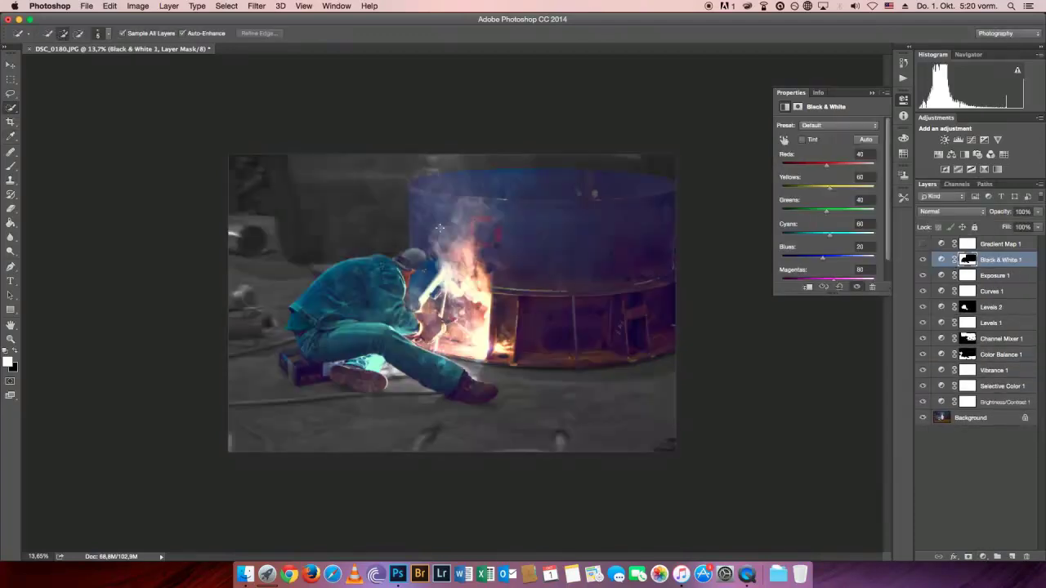
key(alt+bracketleft)
click(903, 62)
click(825, 324)
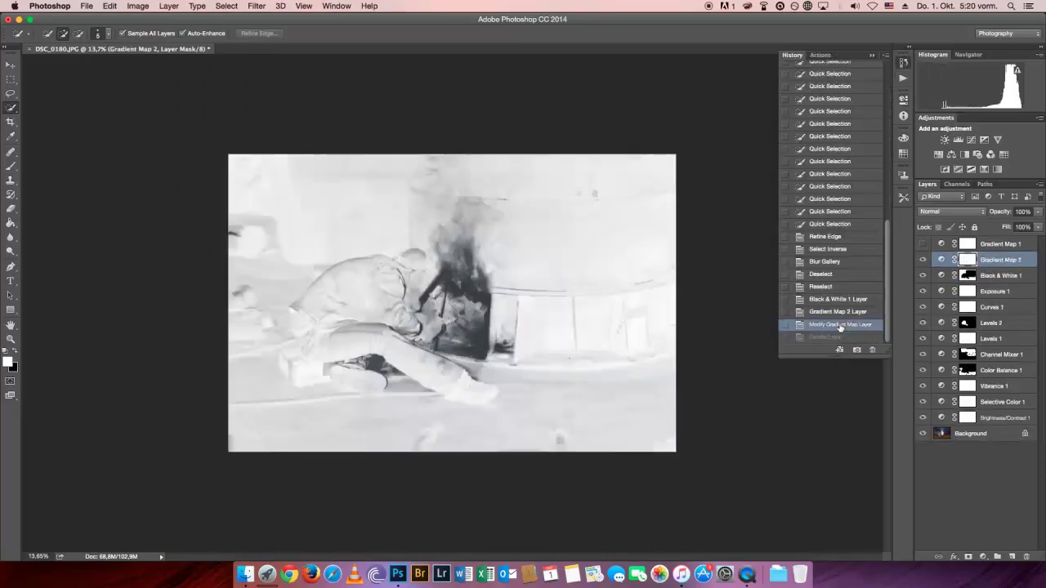
click(820, 286)
Add a new Gradient Map layer and browse presets up to Gold-Copper.
click(256, 6)
click(983, 557)
click(993, 529)
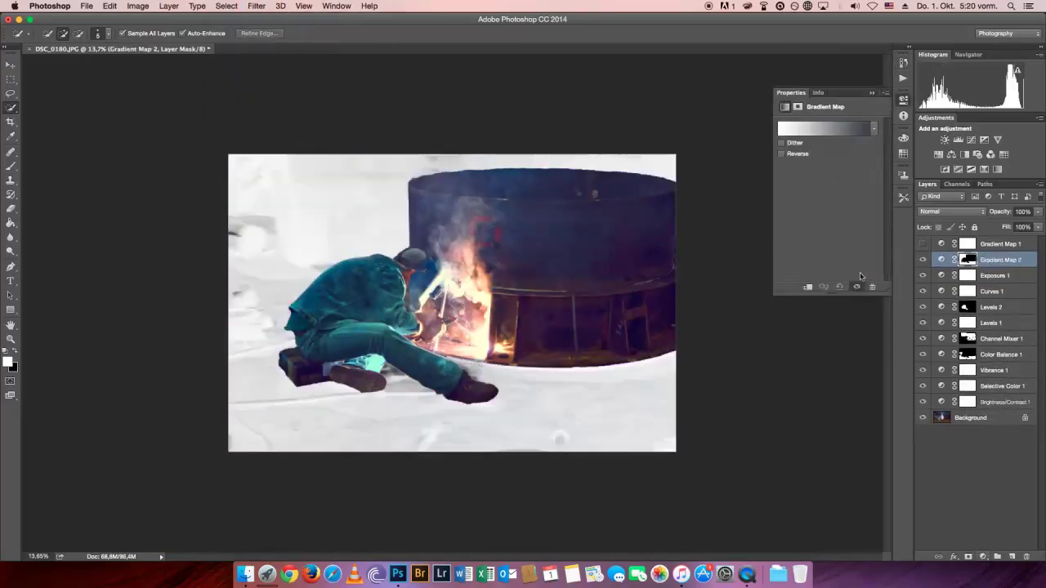
click(826, 129)
click(834, 229)
click(805, 237)
click(787, 254)
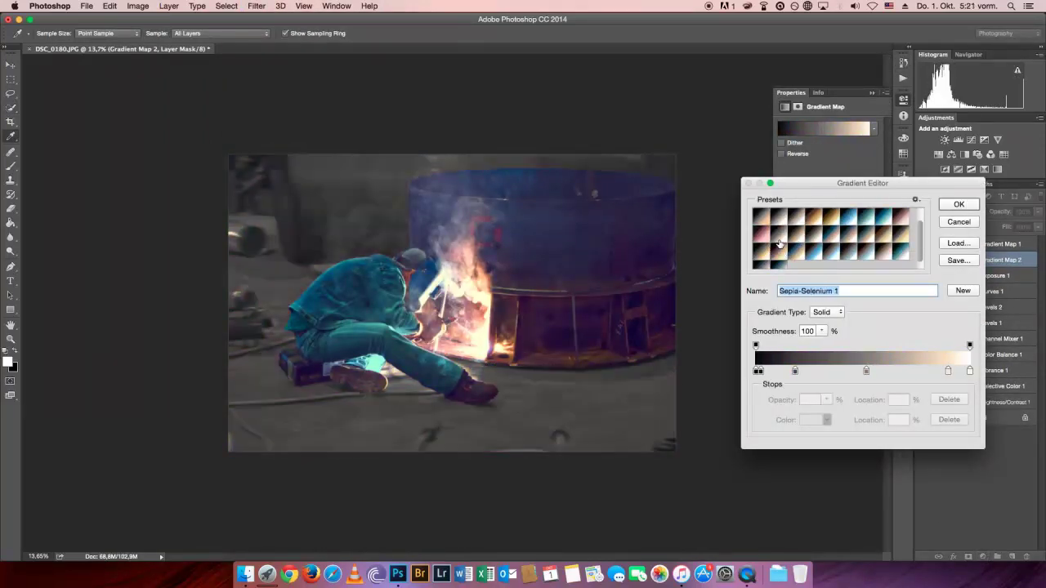
Try the Selenium presets, discard the Gradient Map layer and reselect the welder and tank.
click(807, 253)
click(845, 255)
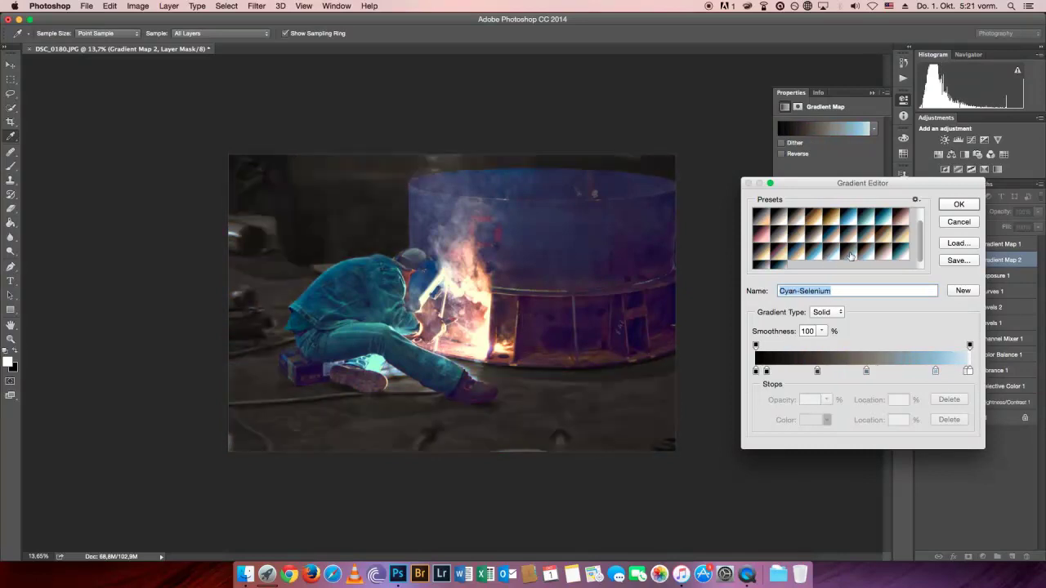
click(959, 221)
key(BackSpace)
key(ctrl+shift+d)
Add a masked Hue/Saturation layer with Saturation +8 and Lightness -10.
click(984, 556)
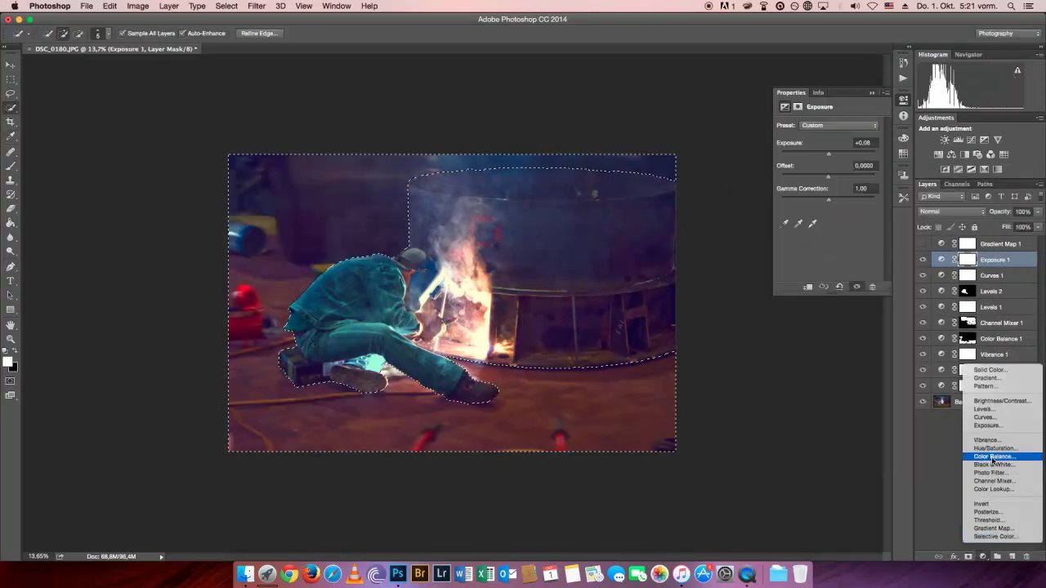
click(993, 454)
drag(829, 191, 820, 211)
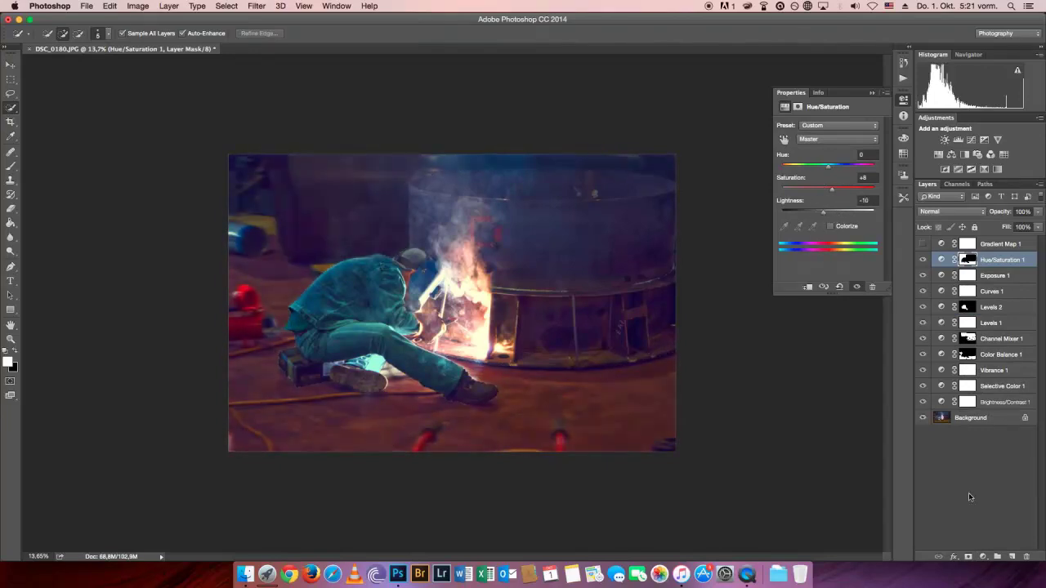
Add a masked Curves 2 layer, lowering the Blue curve and lifting the Green curve.
click(983, 556)
click(993, 420)
click(826, 141)
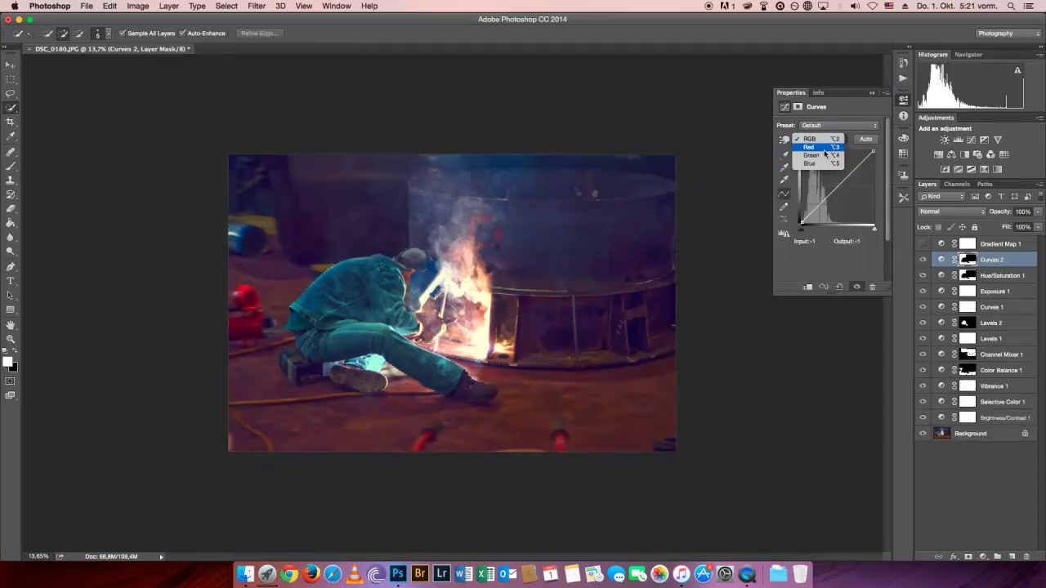
click(821, 139)
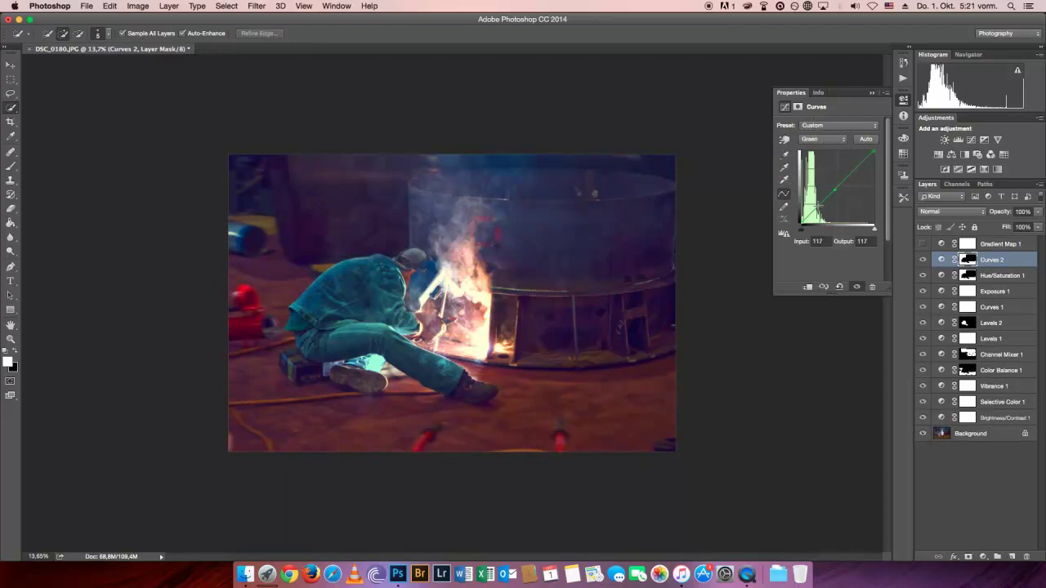
click(822, 139)
click(817, 155)
drag(839, 173, 836, 183)
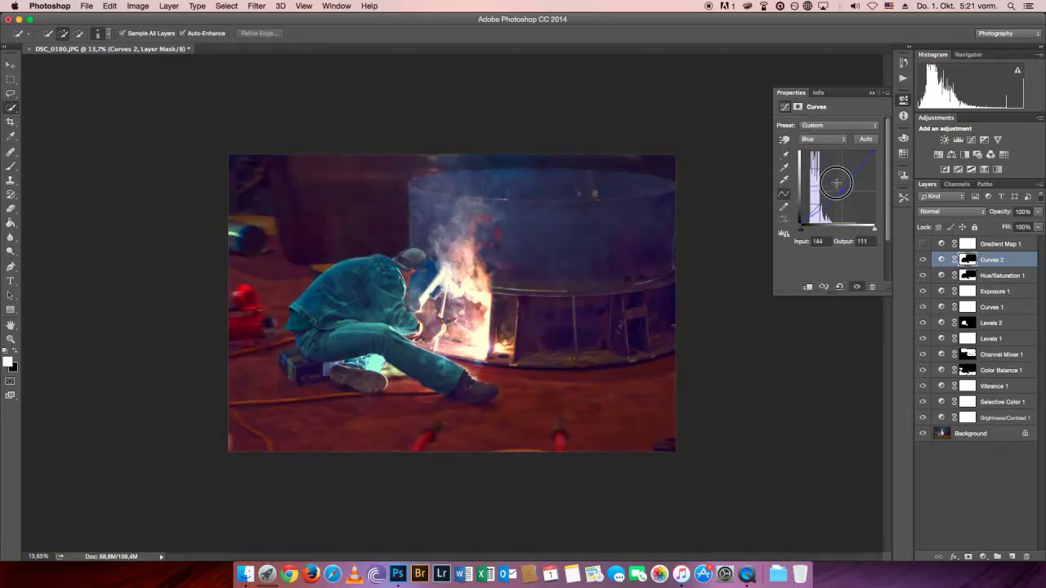
click(1013, 50)
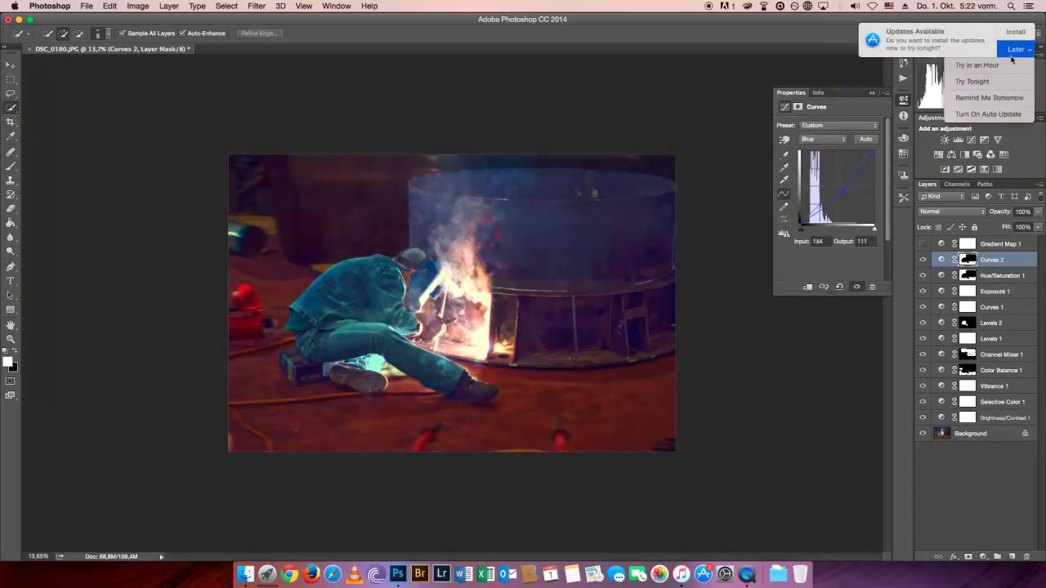
click(822, 139)
drag(848, 175, 855, 169)
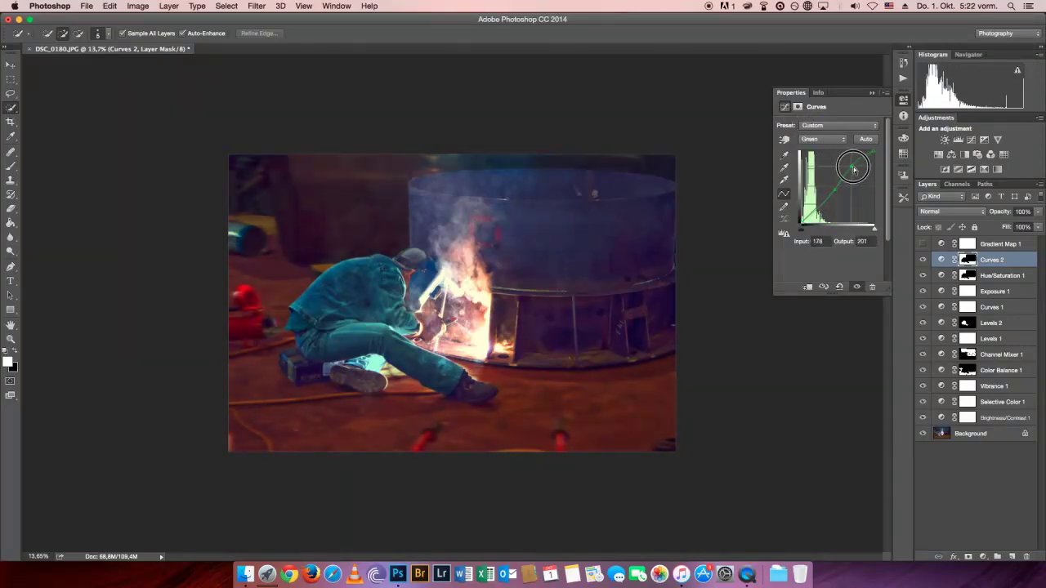
scroll(406, 236, up, 3)
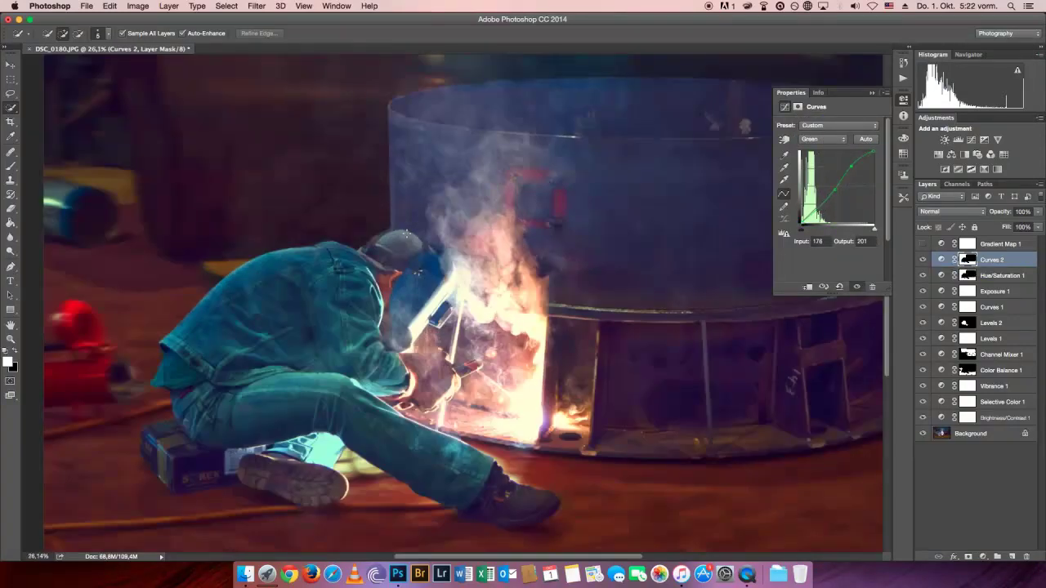
scroll(406, 235, down, 3)
Load the Curves 2 mask as a selection and add a masked Photo Filter layer.
click(903, 99)
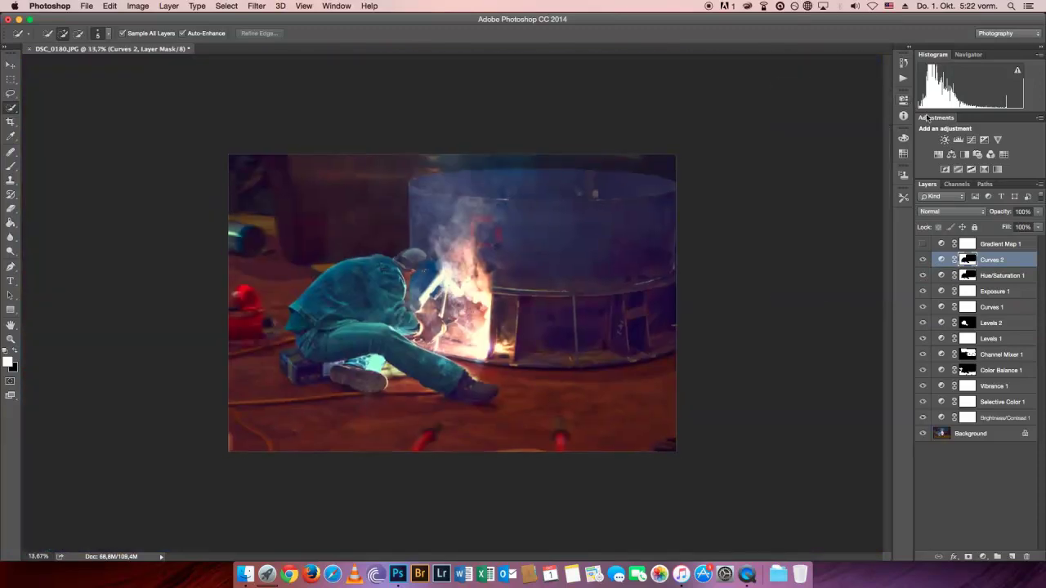
super+click(968, 259)
click(982, 557)
click(990, 472)
click(842, 125)
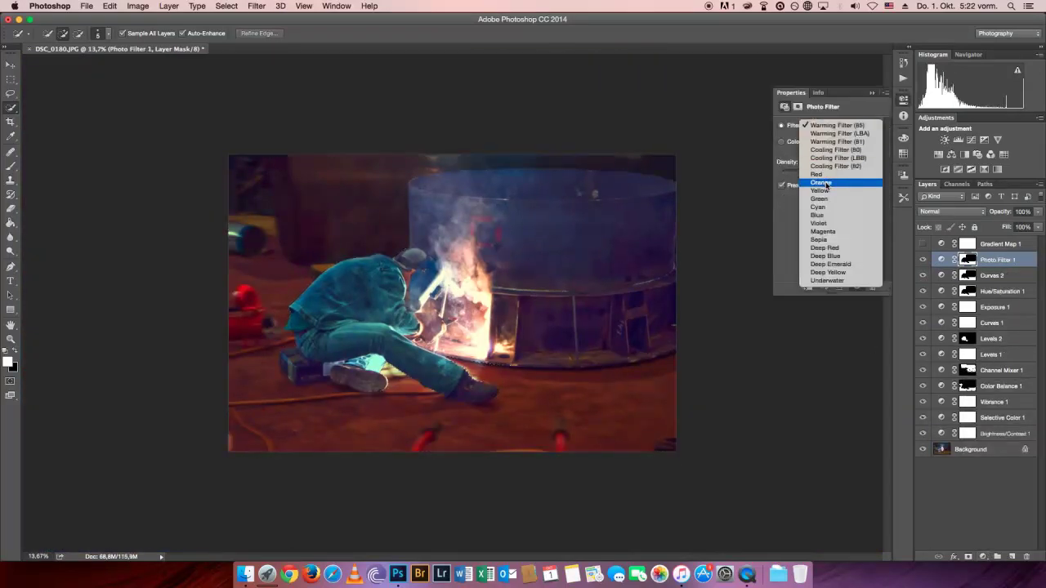
click(814, 141)
Set the Photo Filter to a bright cyan custom colour.
click(651, 396)
drag(650, 396, 688, 377)
drag(748, 398, 748, 364)
click(719, 307)
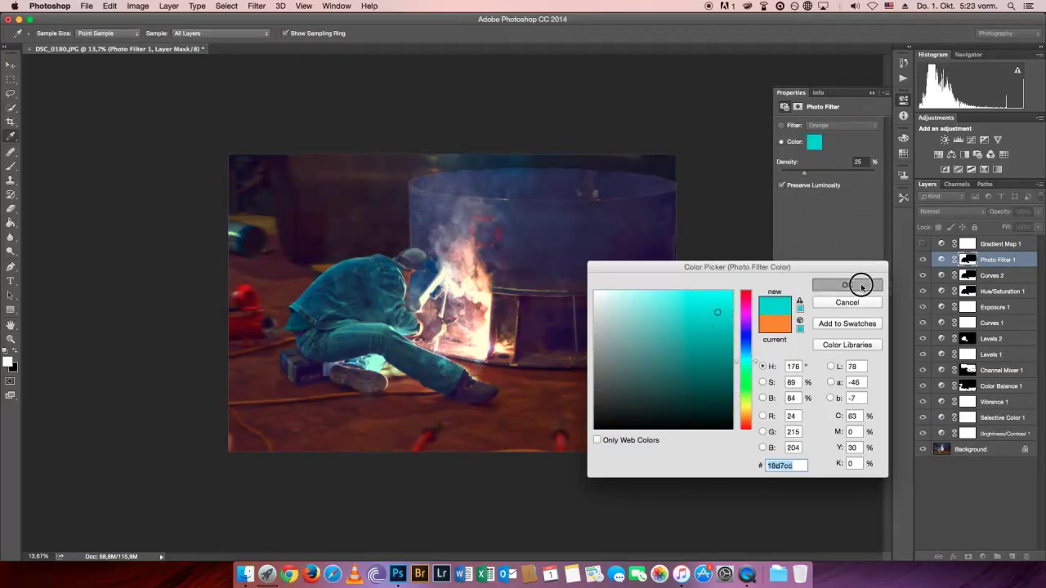
click(847, 285)
key(w)
click(903, 196)
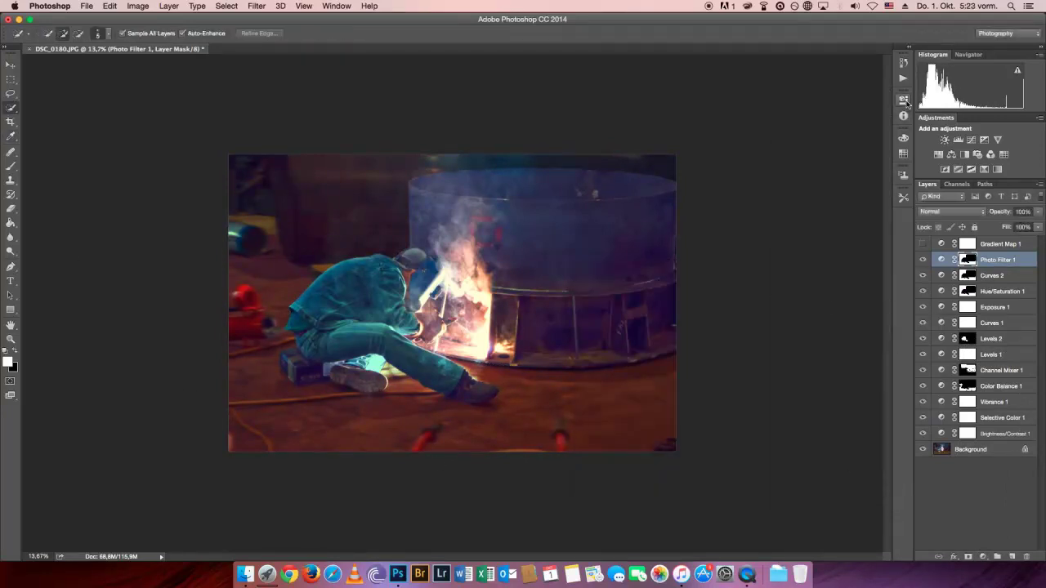
click(138, 6)
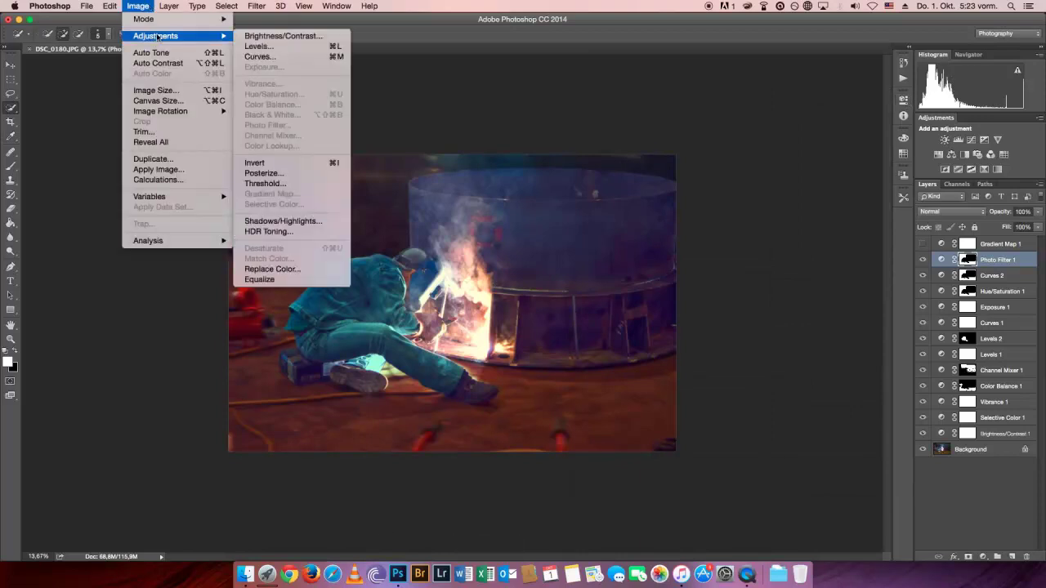
Resize the image to 300 ppi and 1920 px wide.
click(143, 88)
click(542, 302)
click(527, 299)
double_click(593, 282)
text(30)
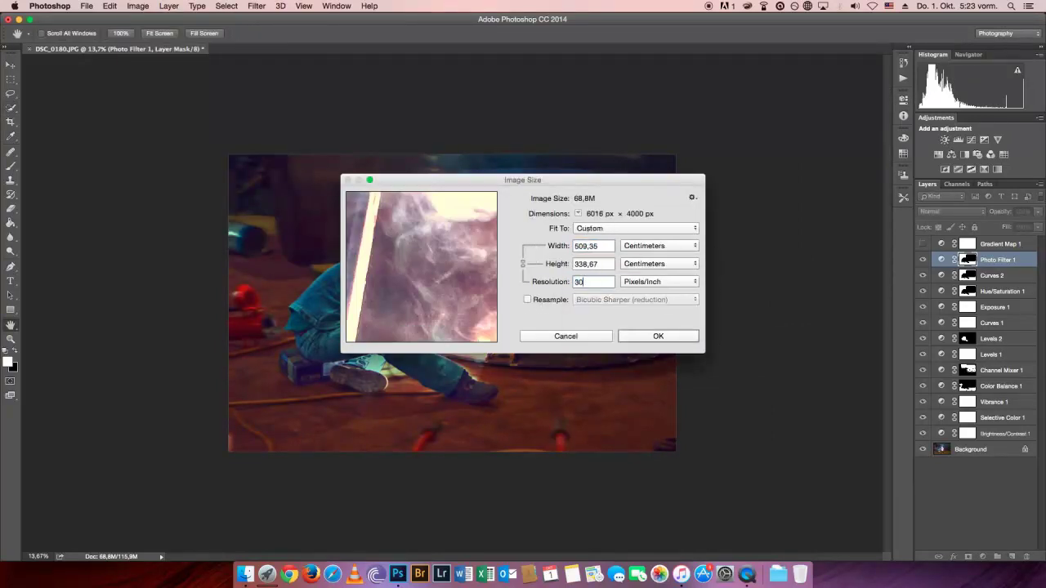
key(Tab)
key(Tab)
text(300)
click(528, 299)
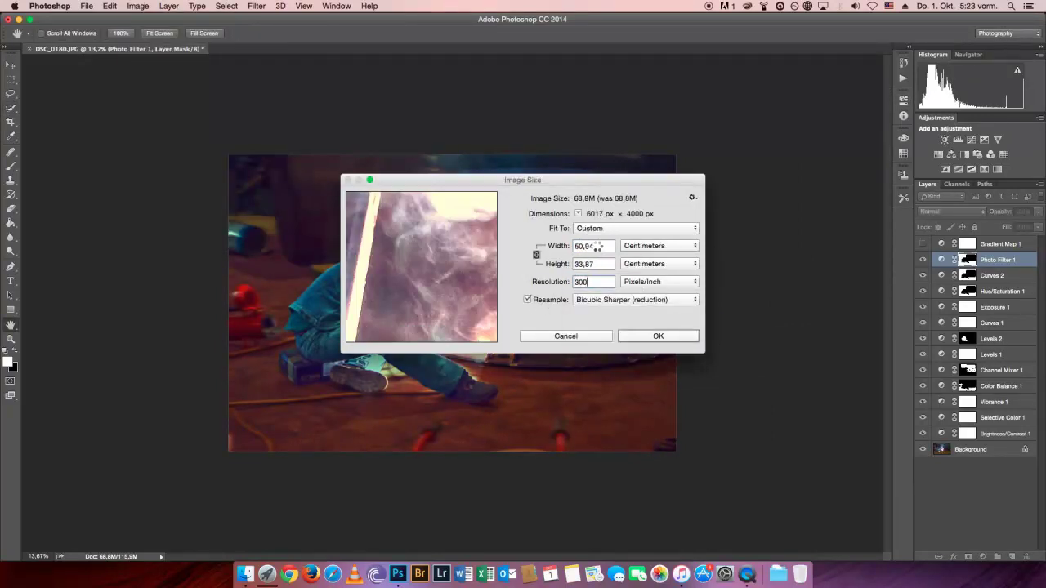
click(660, 246)
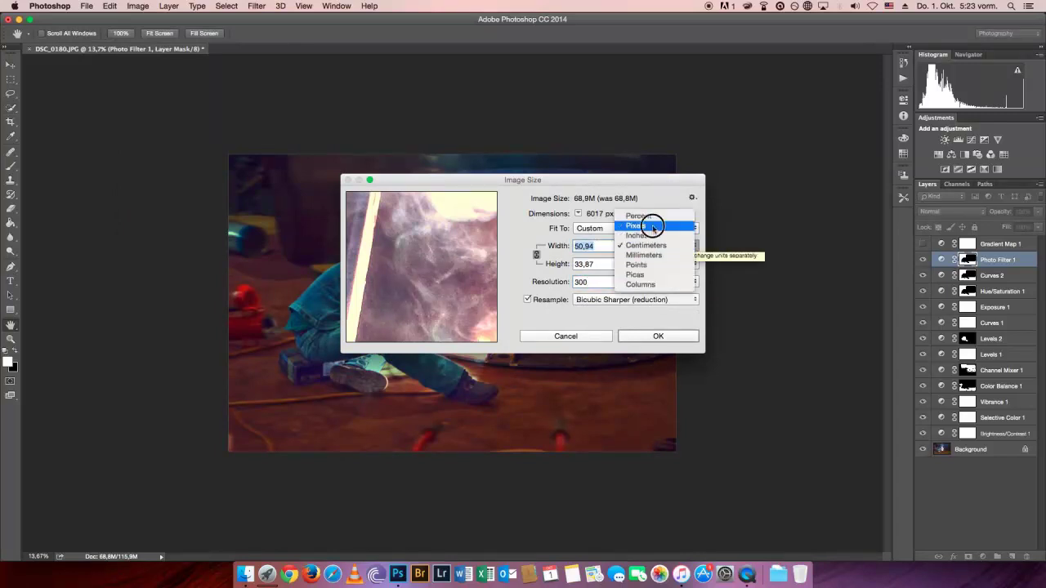
click(654, 226)
text(1920)
click(678, 333)
key(w)
Crop the photo to 16:9 at 1920×1080, repositioning it in the frame.
key(super+0)
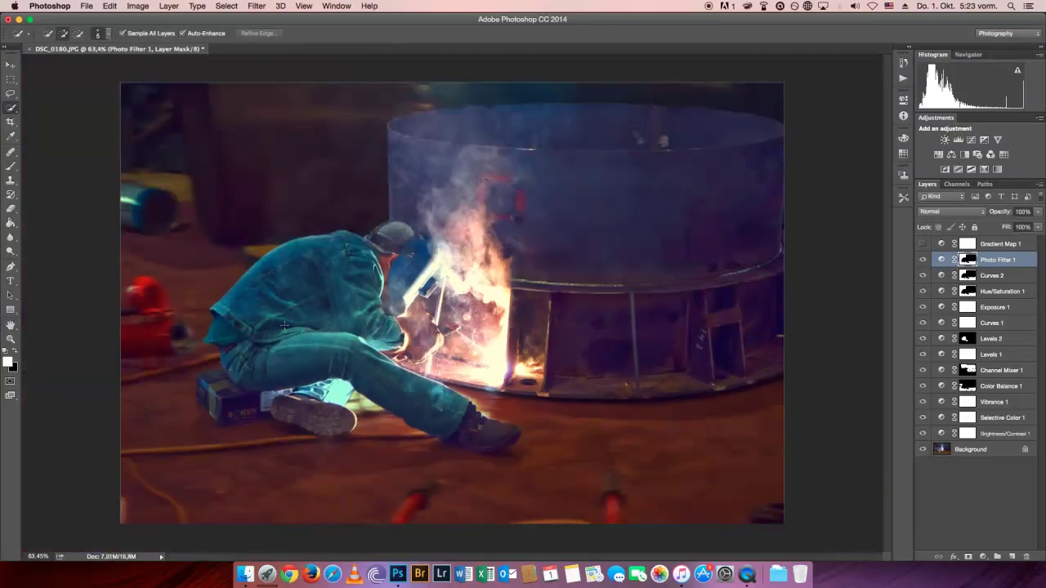
key(c)
click(386, 263)
drag(386, 263, 439, 304)
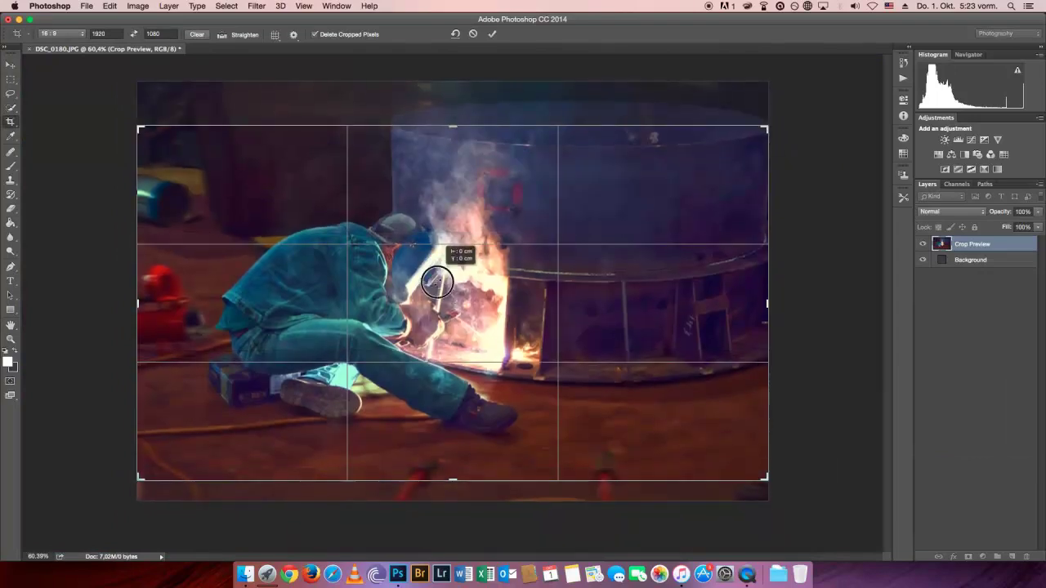
key(Return)
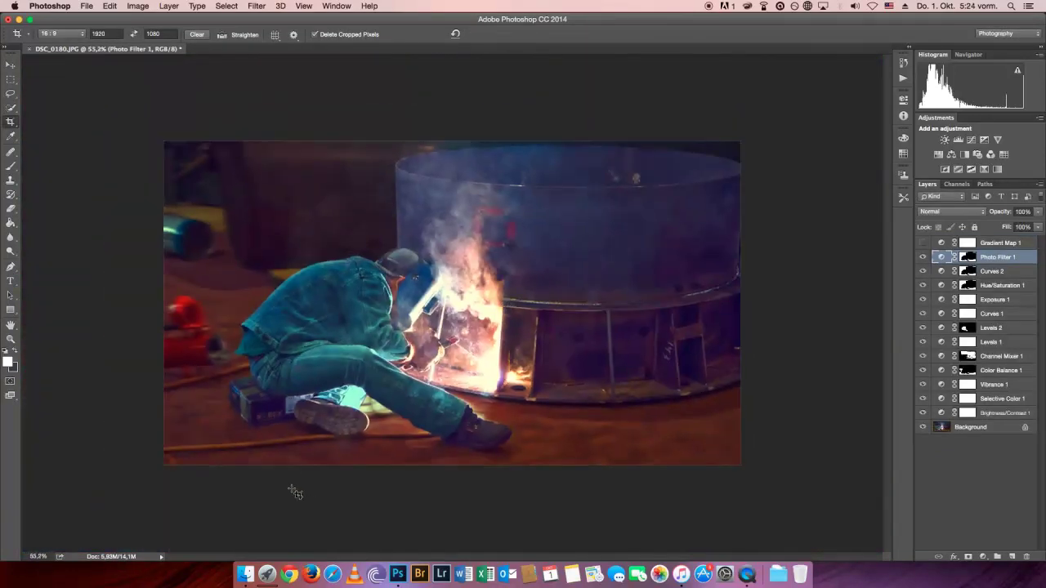
Save for Web as a JPEG over the existing file and paste in the Logo layer.
click(86, 5)
click(107, 118)
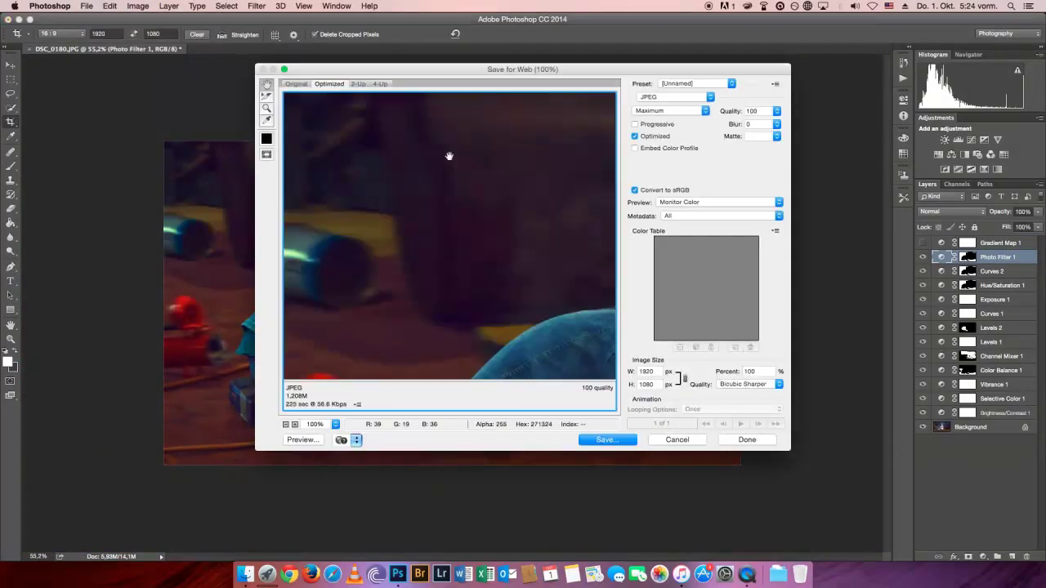
click(620, 442)
click(434, 126)
key(Return)
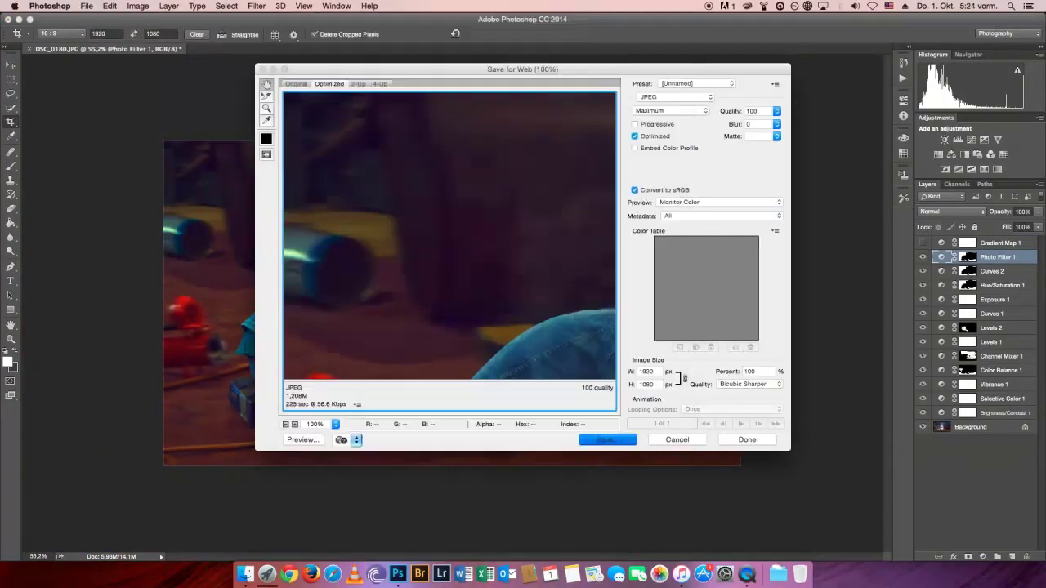
key(ctrl+v)
key(v)
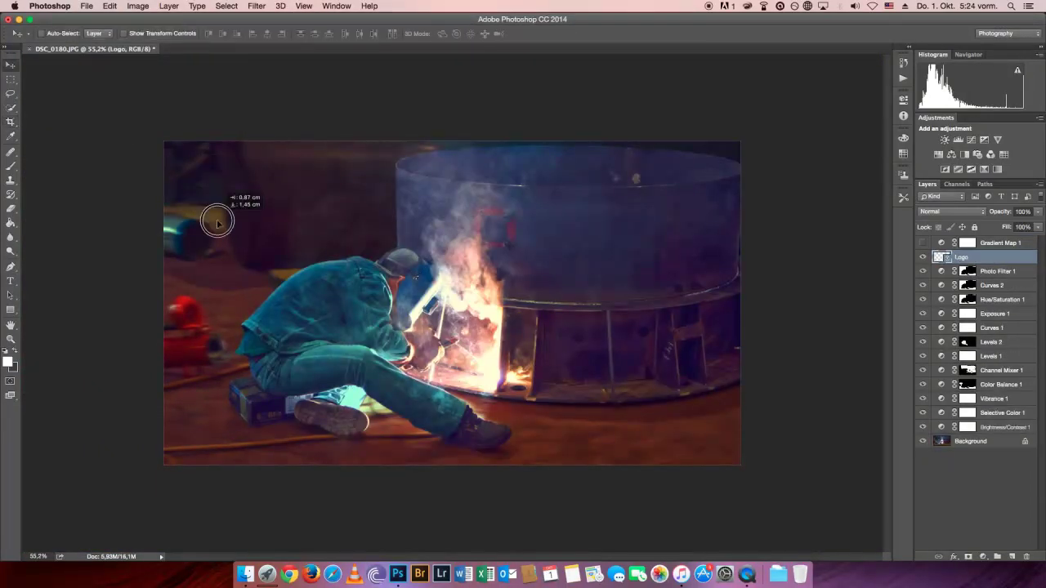